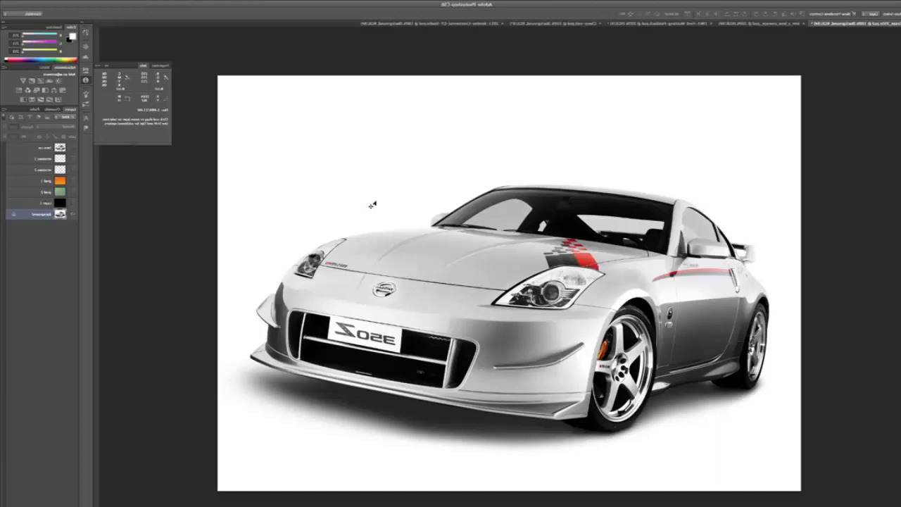
View the open document with the orange-and-black open-top car and return to the silver Nissan 350Z document.
left_click(736, 24)
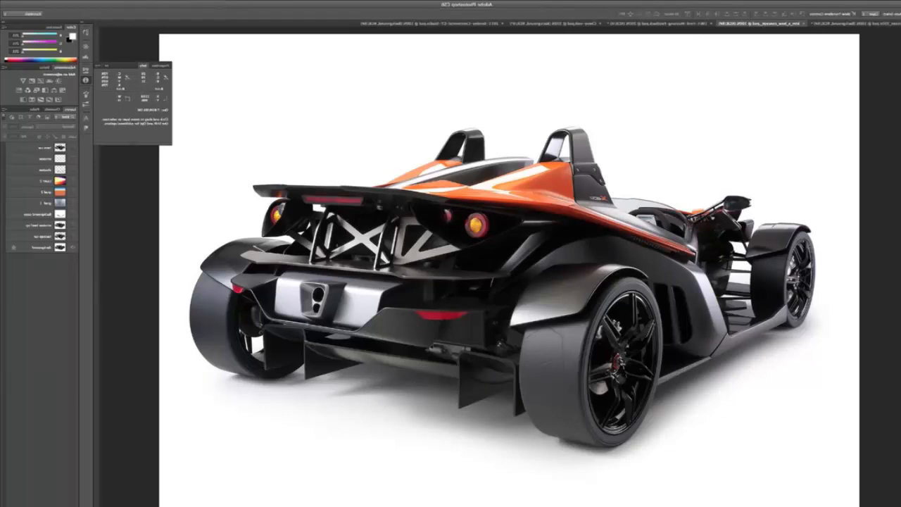
left_click(855, 24)
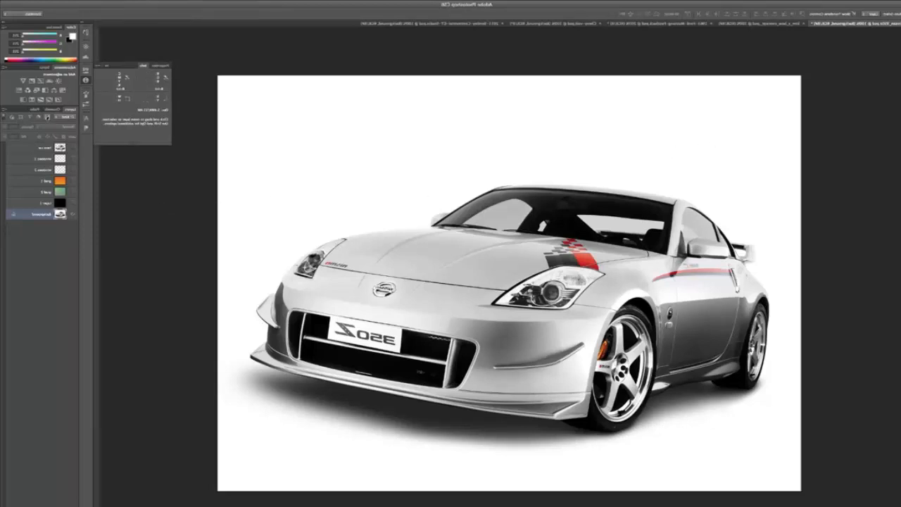
Activate the outer path of the silver car and examine its anchor points along the spoiler, rear wheel and side sill.
left_click(34, 109)
left_click(37, 118)
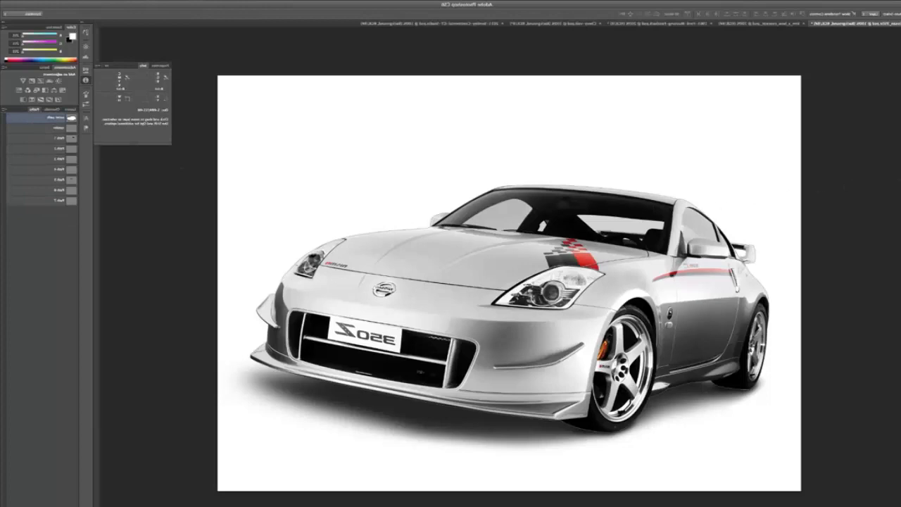
key("a")
scroll(743, 239, "up", 5)
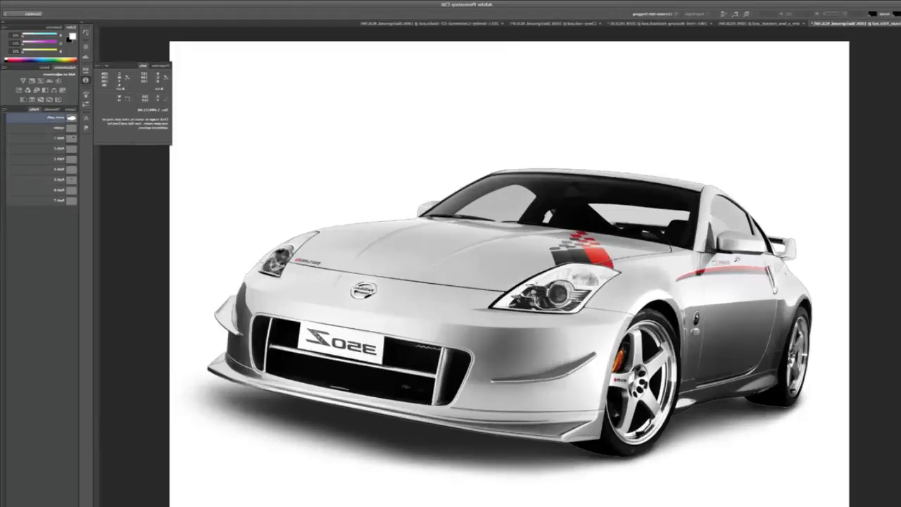
scroll(688, 263, "up", 3)
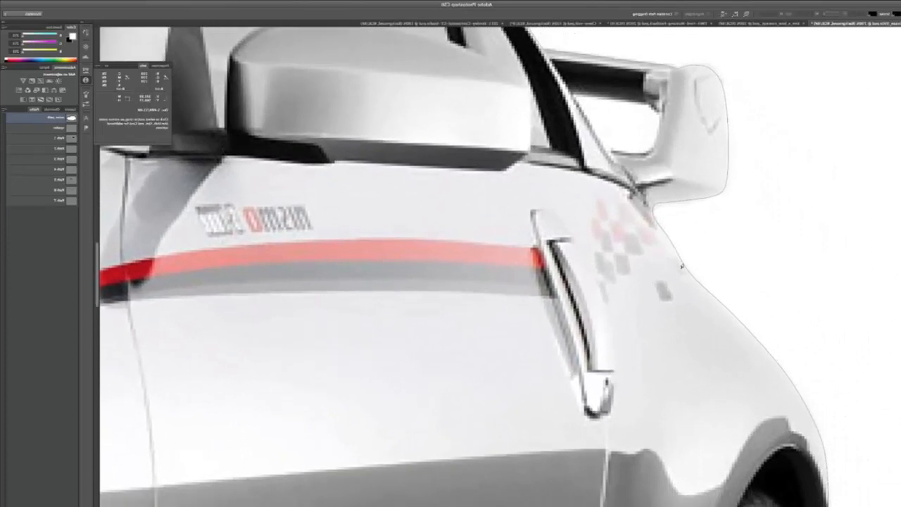
left_click(682, 266)
left_click_drag(684, 346, 668, 175)
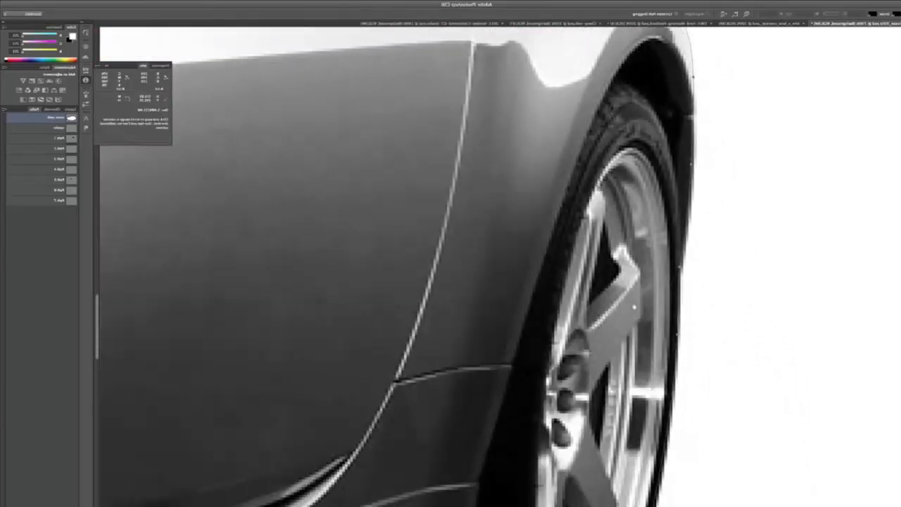
left_click_drag(638, 306, 679, 205)
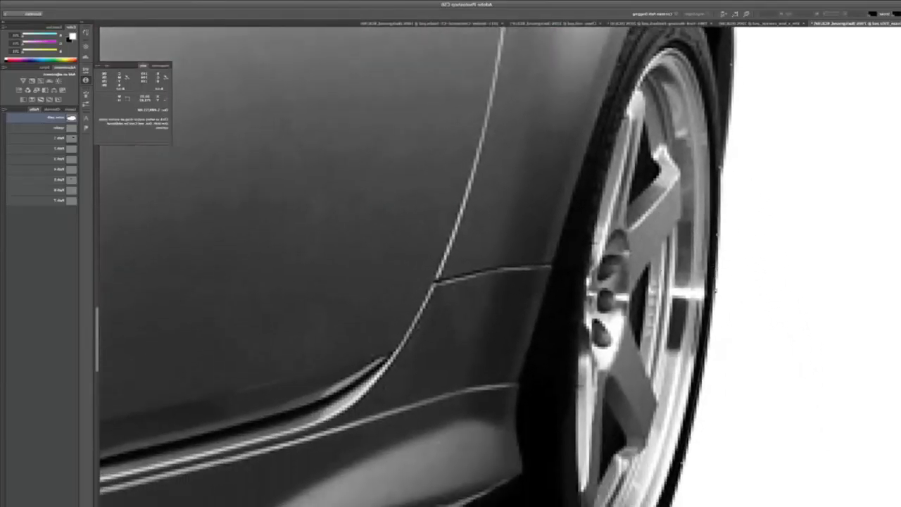
left_click_drag(613, 335, 845, 148)
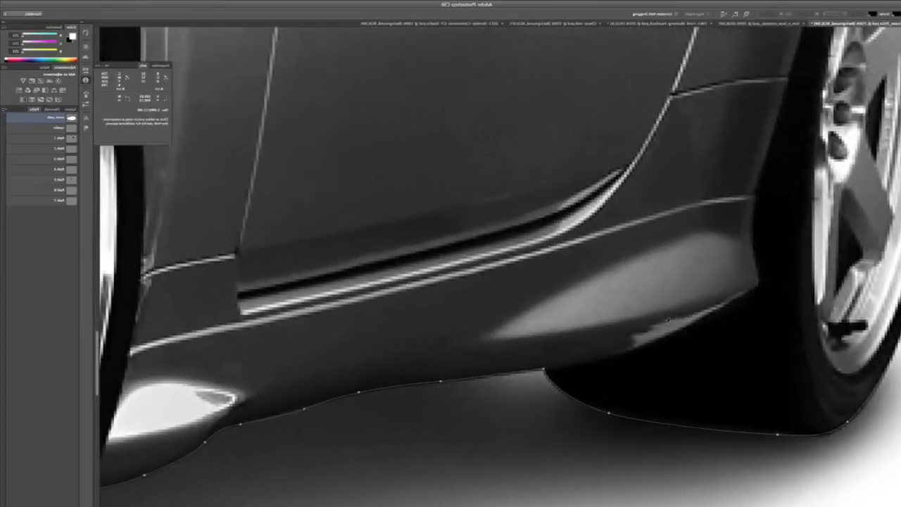
Load the car's outer path as a selection and subtract the spoiler-opening path from it with a feather radius of 0.
key("ctrl+0")
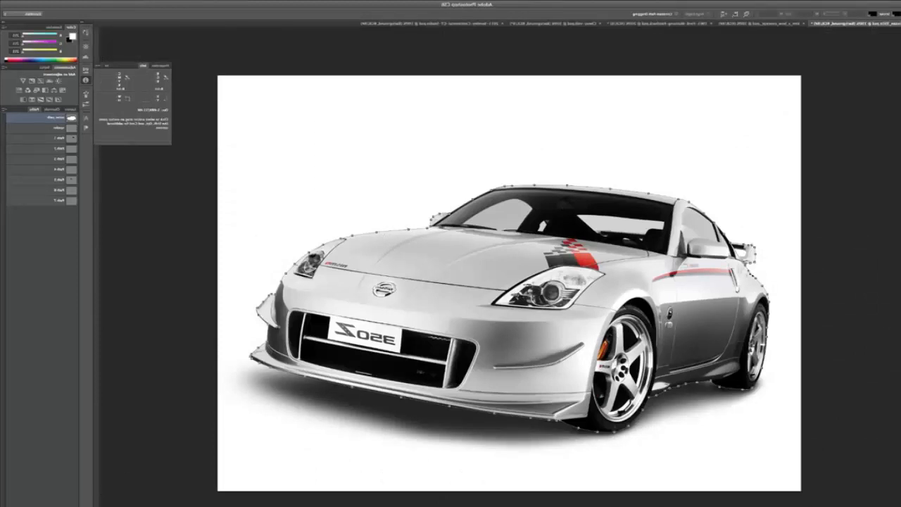
key("ctrl+Return")
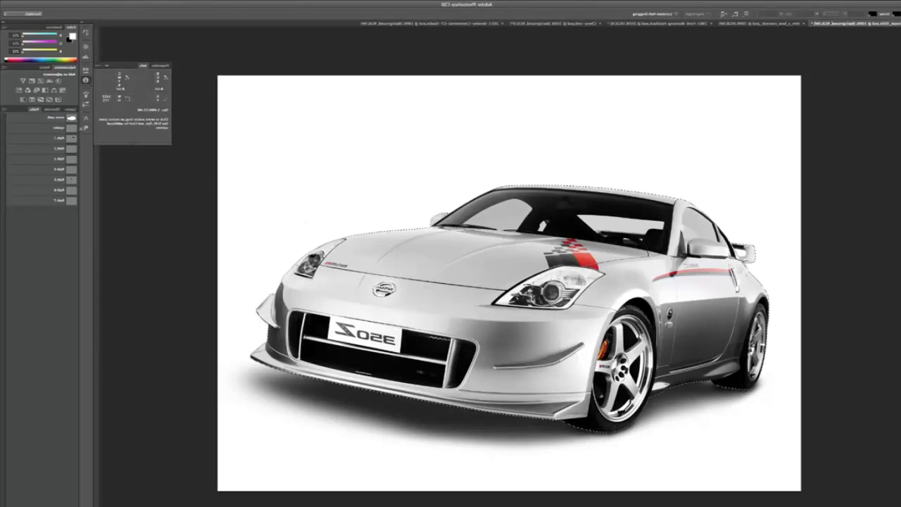
right_click(72, 128)
left_click(106, 147)
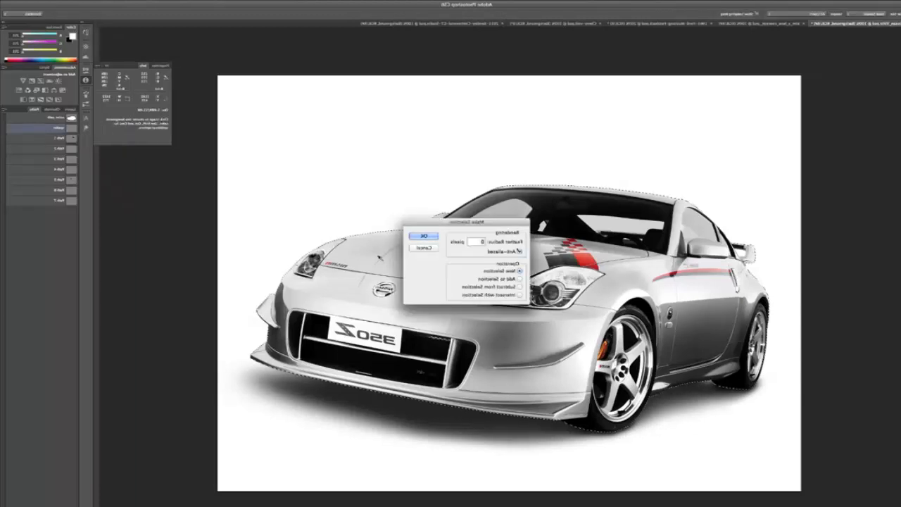
left_click(423, 237)
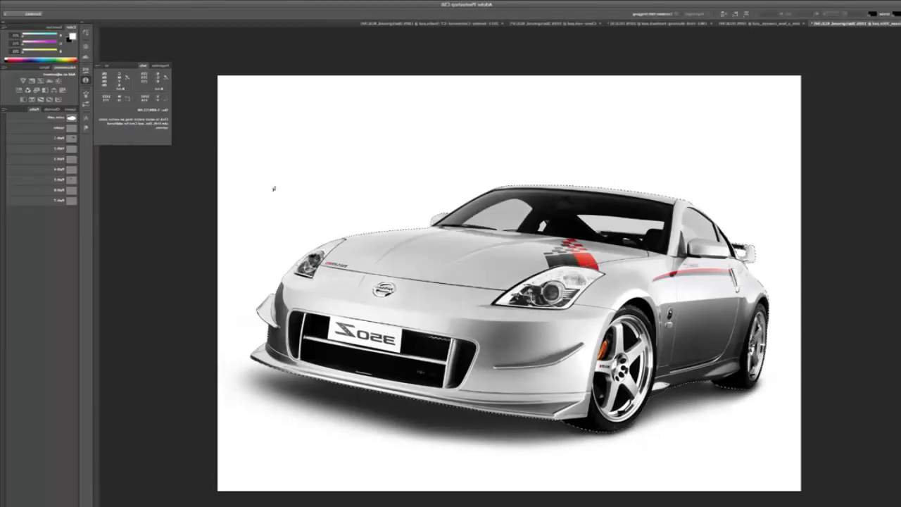
Copy the selected car from the Background to a new layer and place that layer directly above the orange gradient layer.
left_click(70, 109)
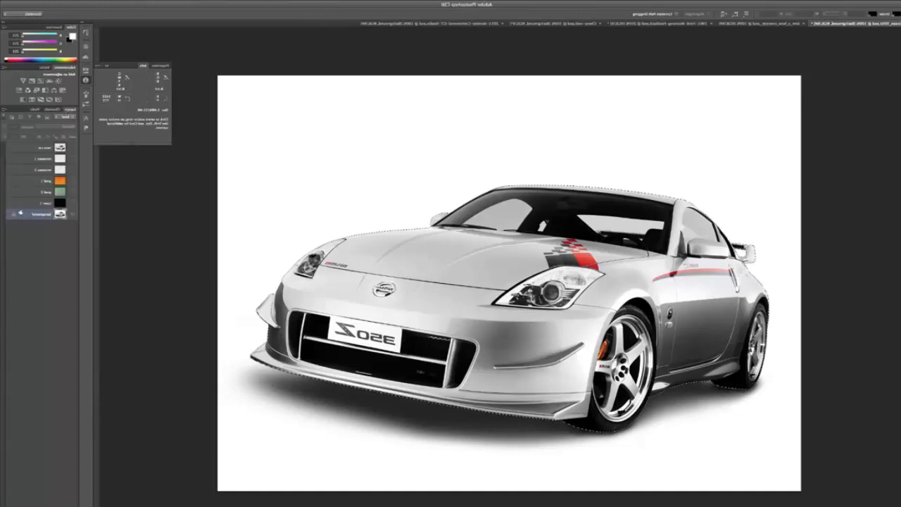
key("ctrl+j")
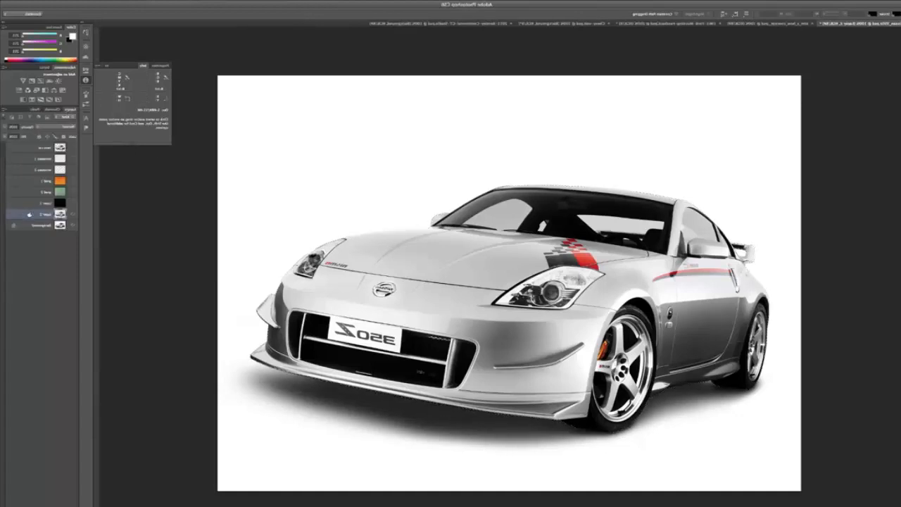
left_click_drag(29, 214, 45, 185)
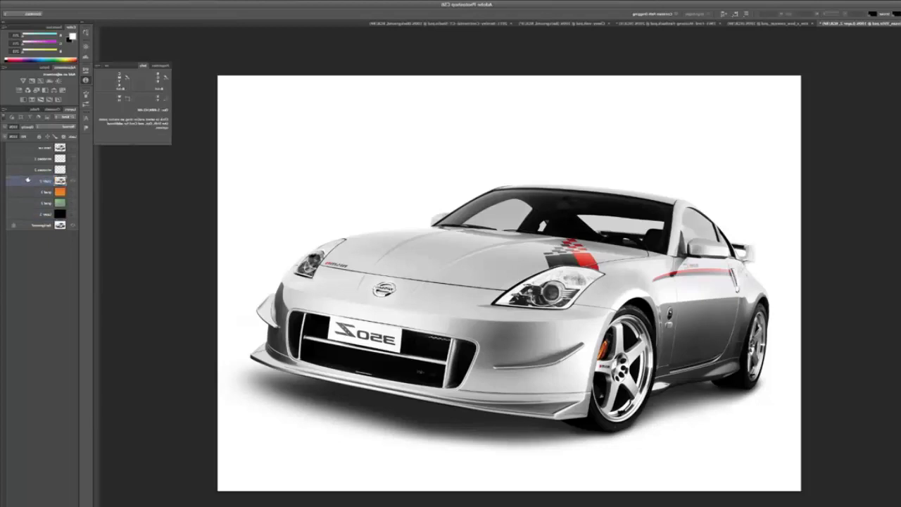
Check the cut-out car against the orange gradient and hide both the gradient and the cut-out layer.
left_click(72, 192)
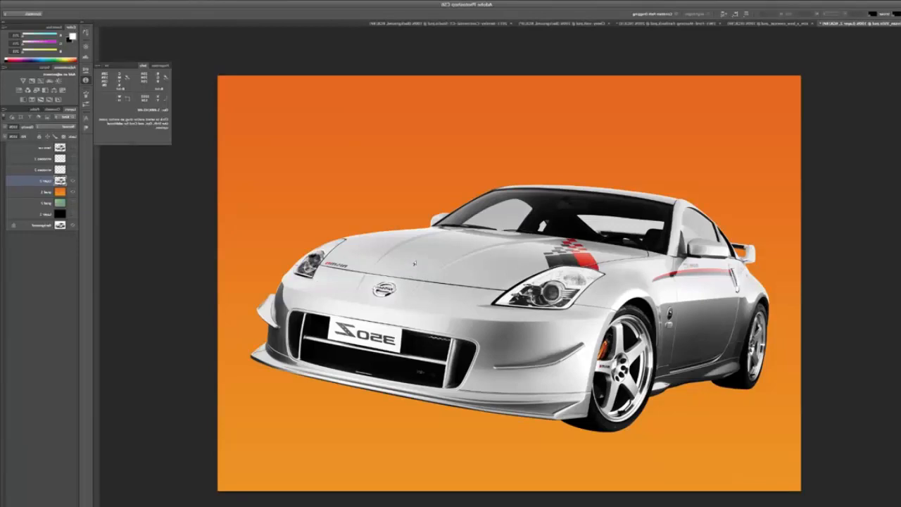
left_click(73, 192)
Duplicate the Background layer as "Background copy" and desaturate the duplicate.
left_click(42, 224)
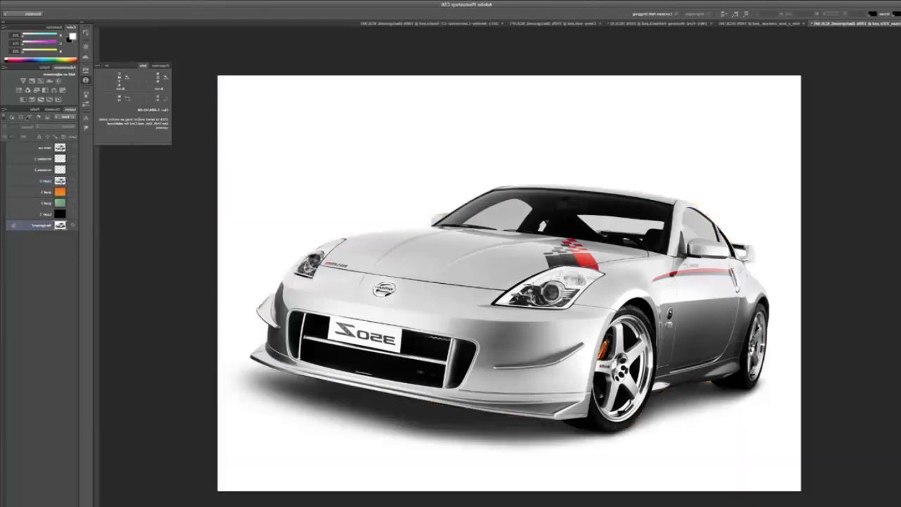
right_click(4, 110)
left_click(25, 120)
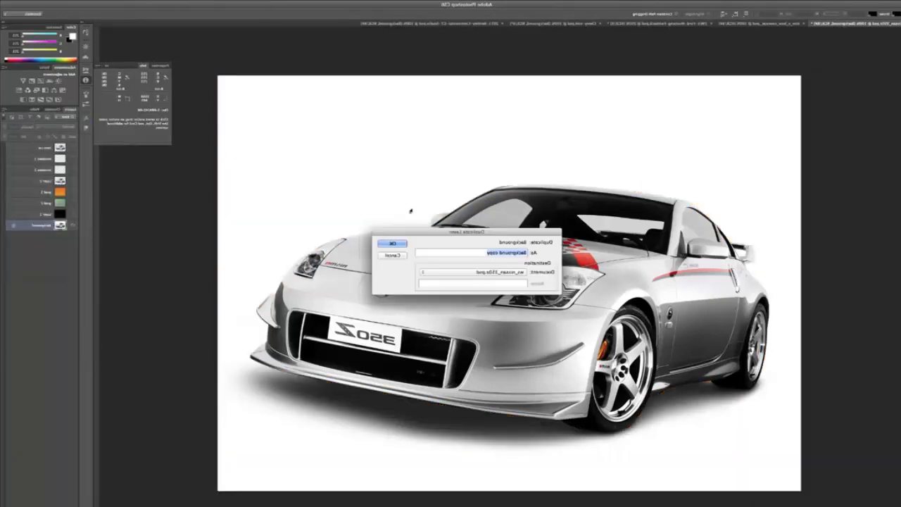
left_click(392, 243)
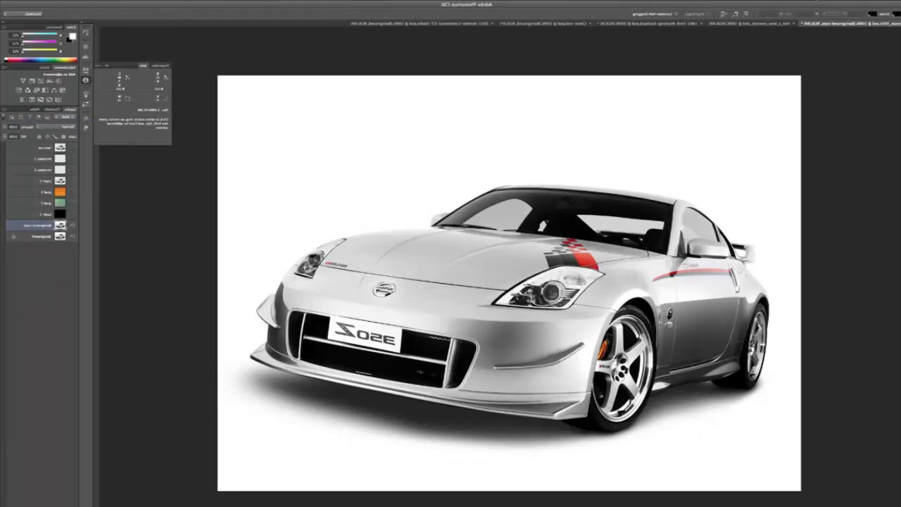
left_click(835, 1)
mouse_move(810, 19)
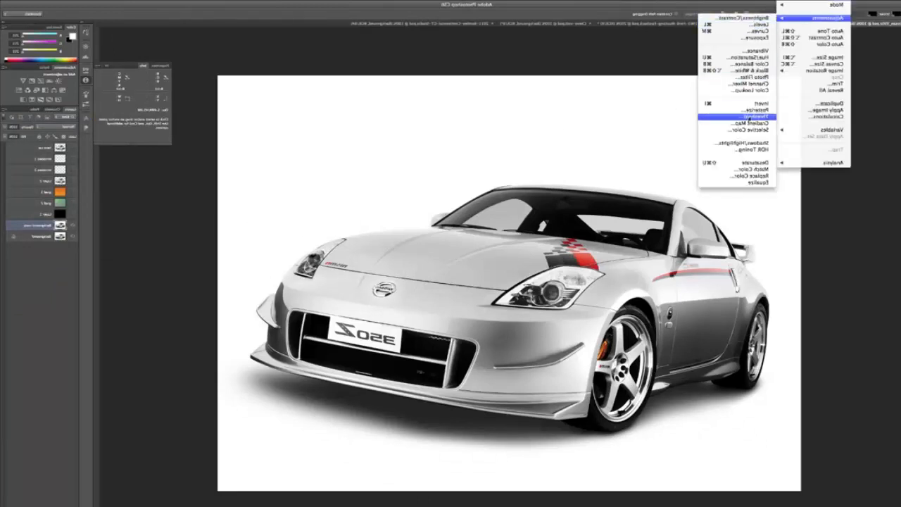
left_click(739, 163)
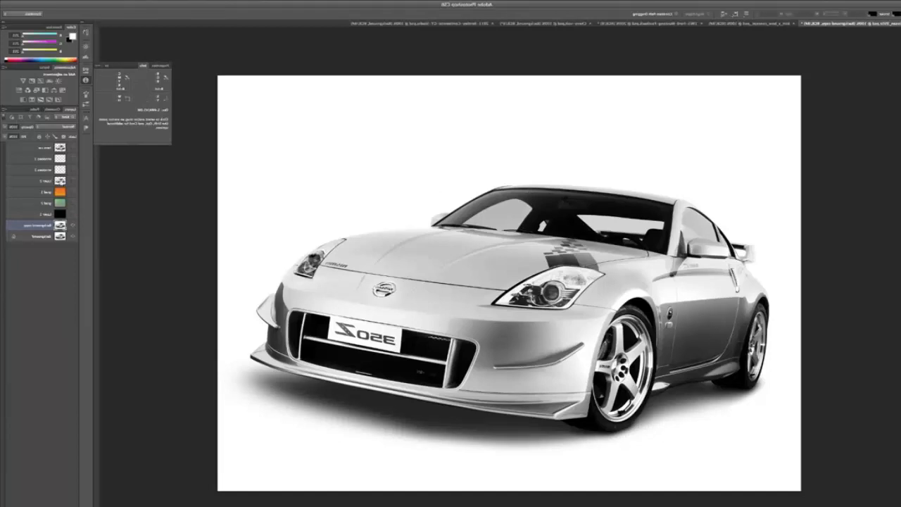
Load the cut-out car layer's pixels as a selection, fill that area with white on the Background copy layer, and deselect.
left_click(60, 182)
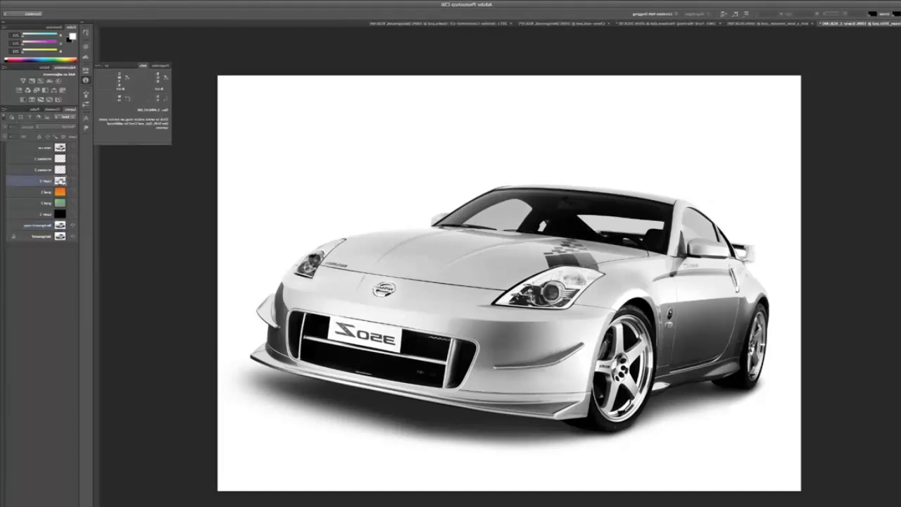
right_click(62, 180)
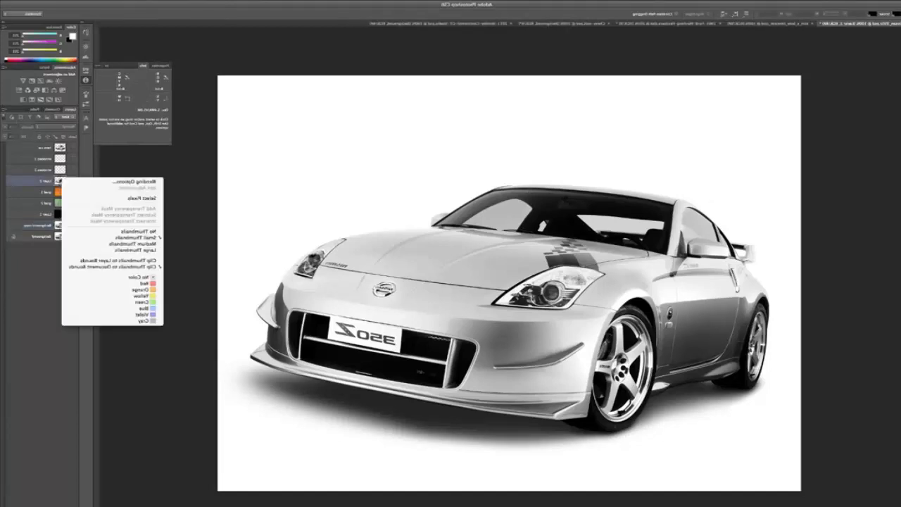
left_click(131, 199)
left_click(27, 227)
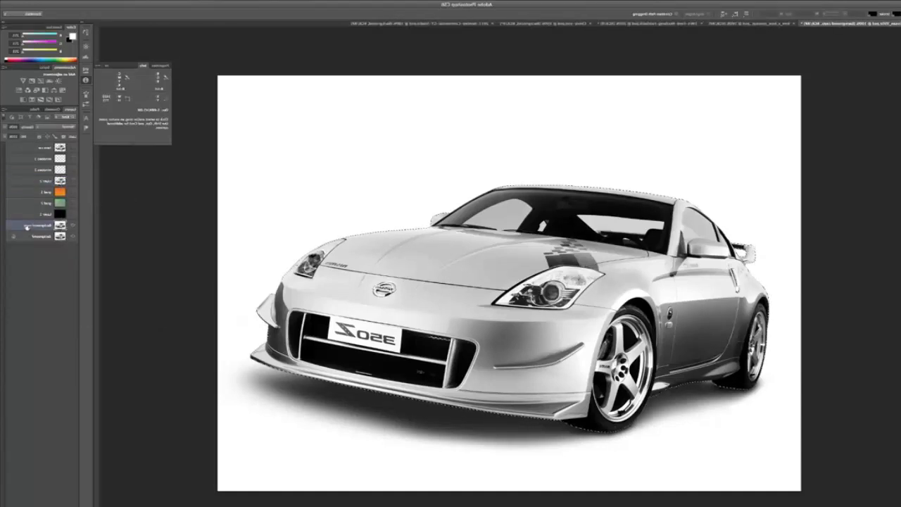
key("ctrl+BackSpace")
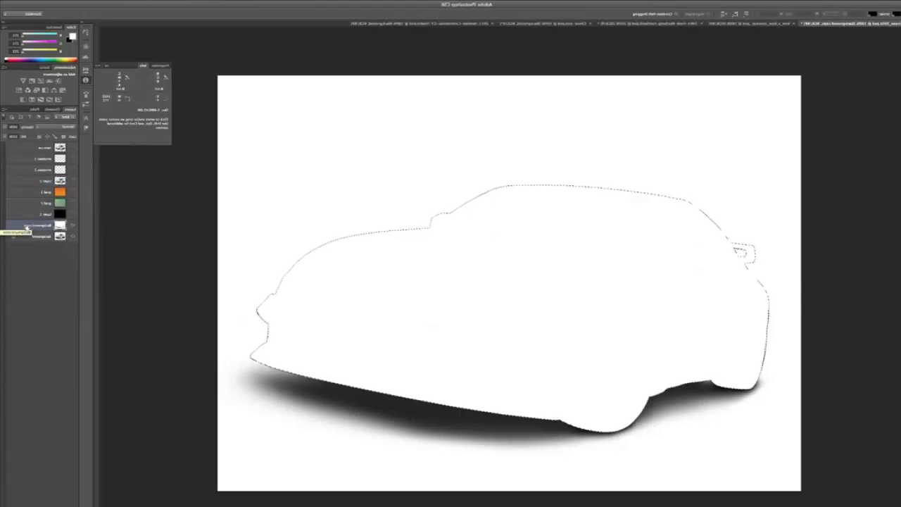
key("ctrl+d")
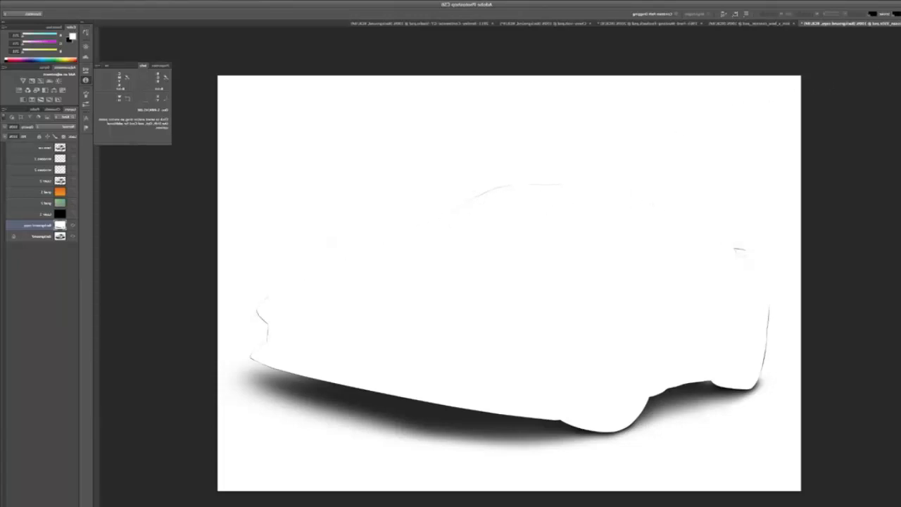
Clear the leftover car outline above the shadow and beside the rear wheel on the Background copy layer using rectangular selections.
left_click_drag(827, 61, 197, 357)
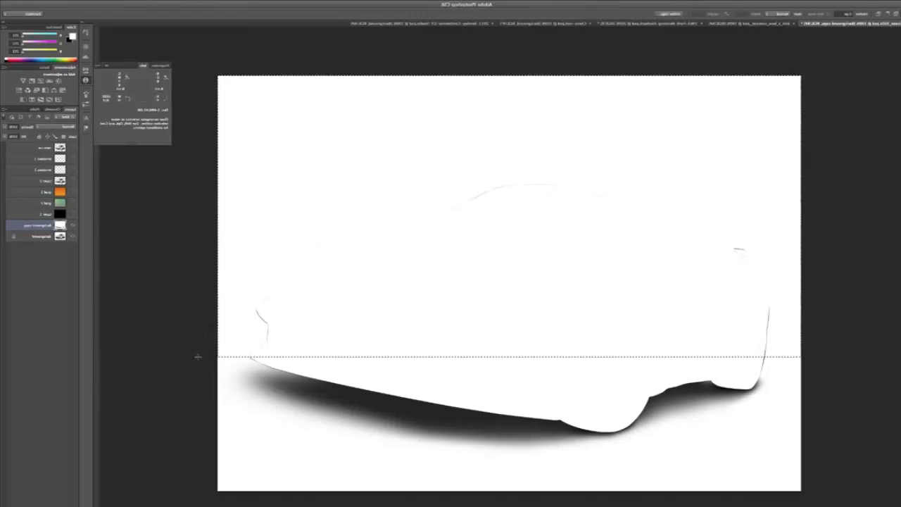
key("Delete")
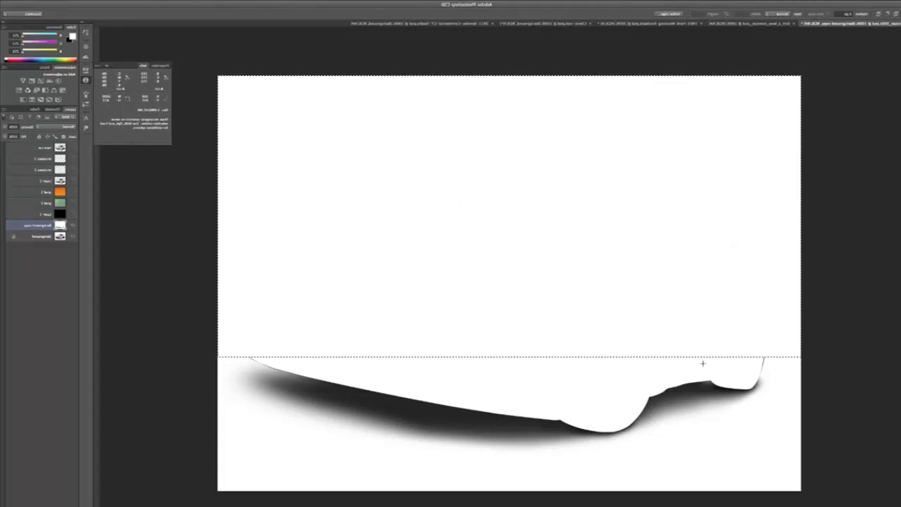
left_click_drag(779, 339, 748, 373)
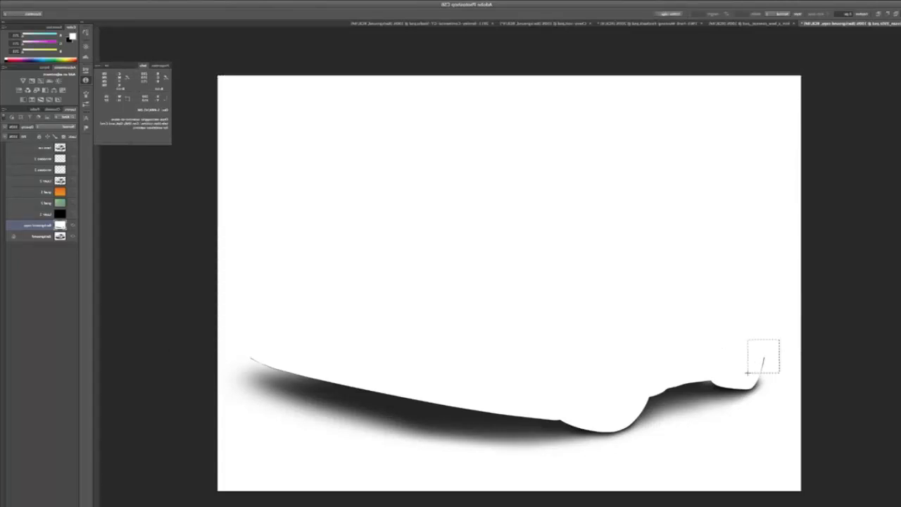
key("Delete")
key("ctrl+d")
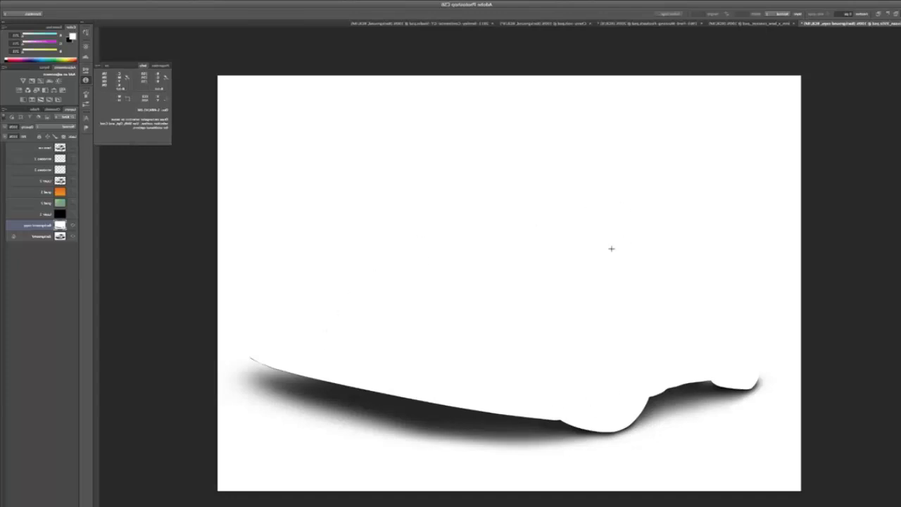
Move the Background copy shadow layer between the orange gradient and the cut-out car layer, and show the car layer.
key("ctrl+t")
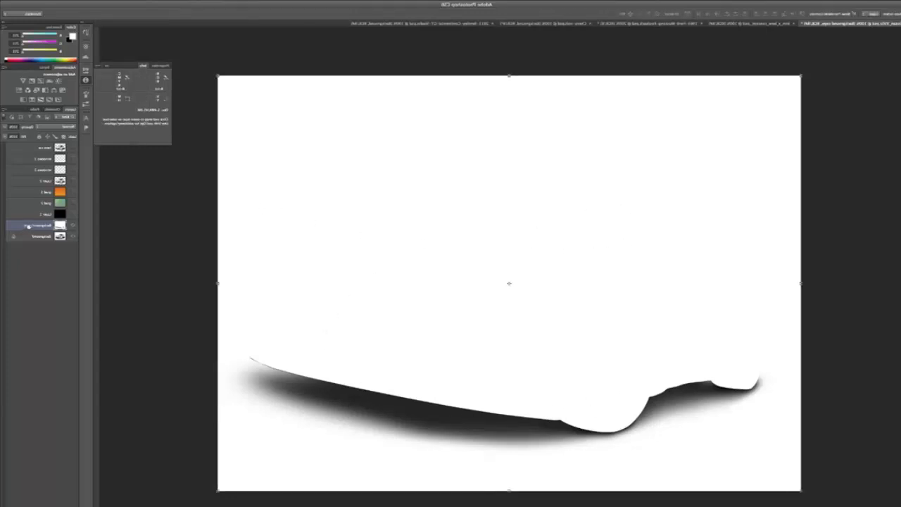
left_click_drag(28, 226, 30, 189)
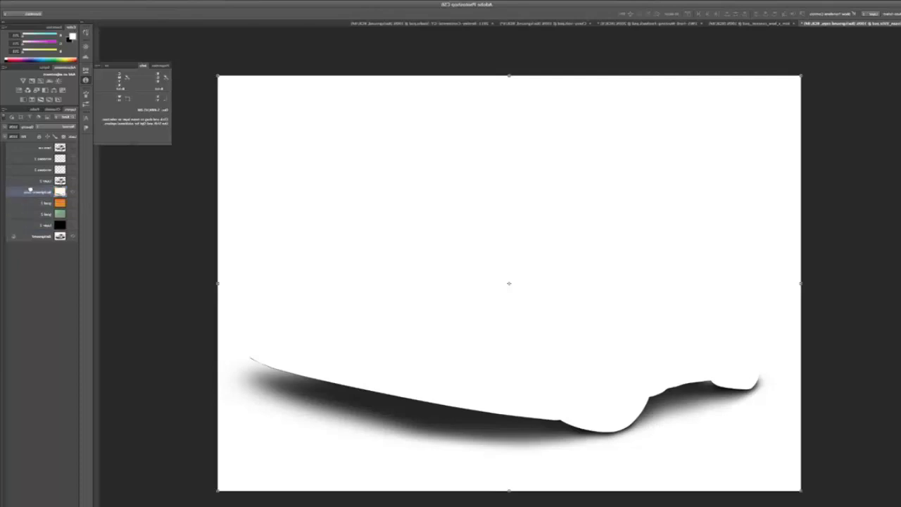
left_click(72, 181)
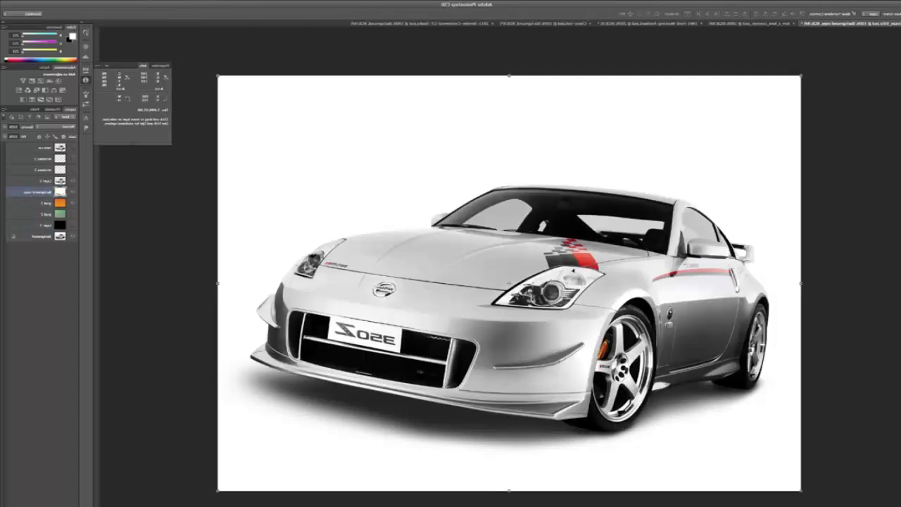
left_click_drag(703, 360, 629, 364)
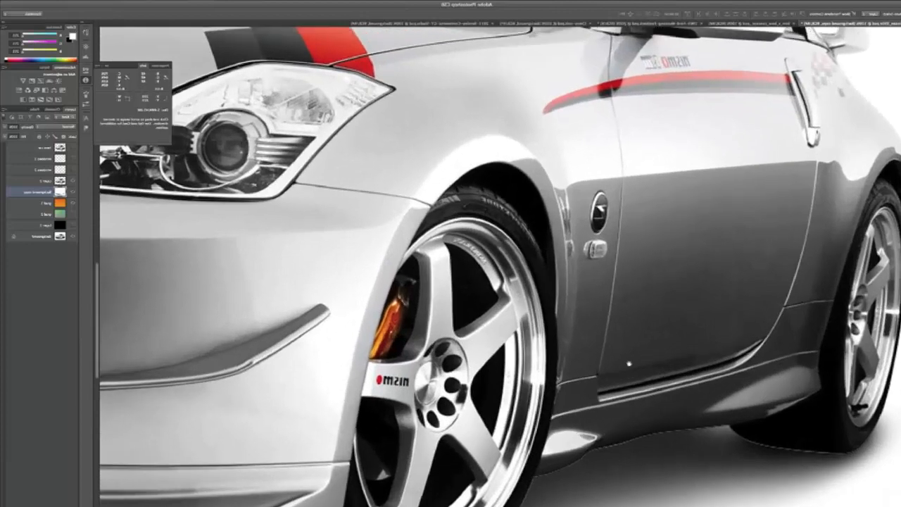
Set the Background copy shadow layer's blend mode to Multiply and swap the orange gradient for the green one behind the car.
scroll(629, 364, "down", 5)
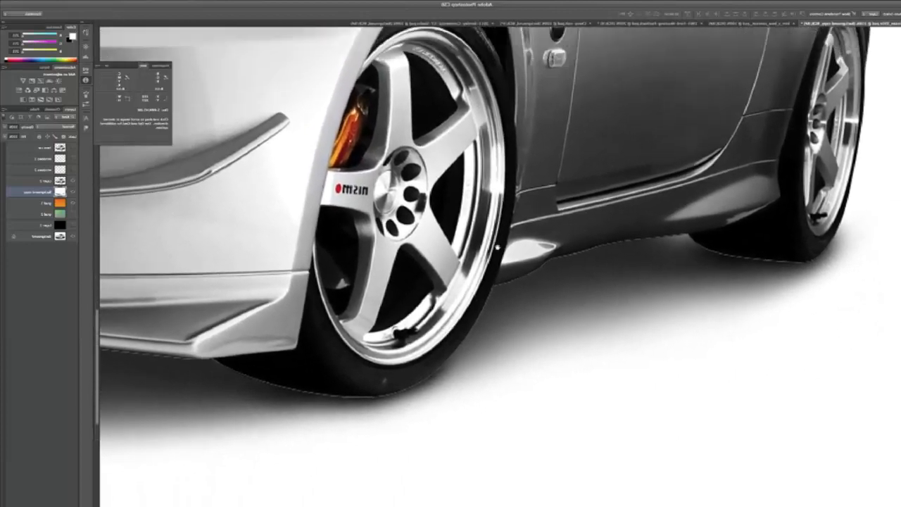
scroll(497, 248, "up", 3)
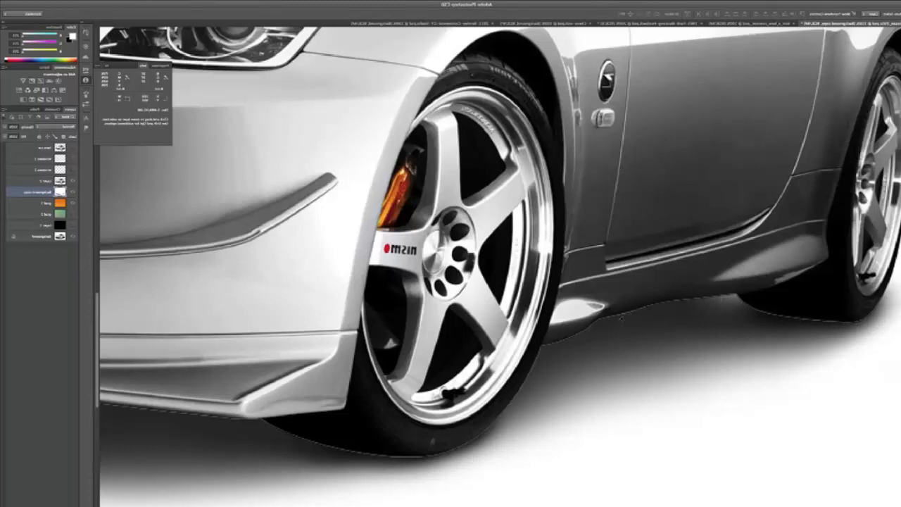
left_click(42, 180)
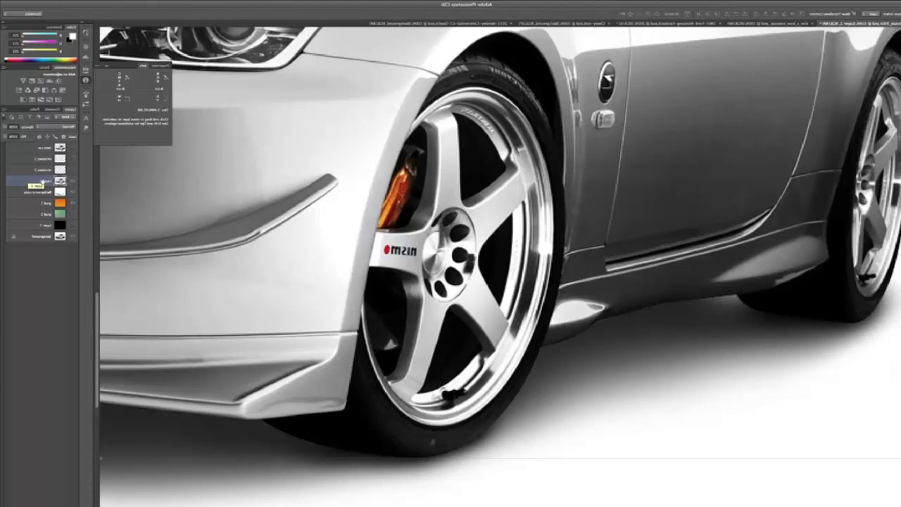
key("ctrl+minus")
key("ctrl+minus")
key("ctrl+minus")
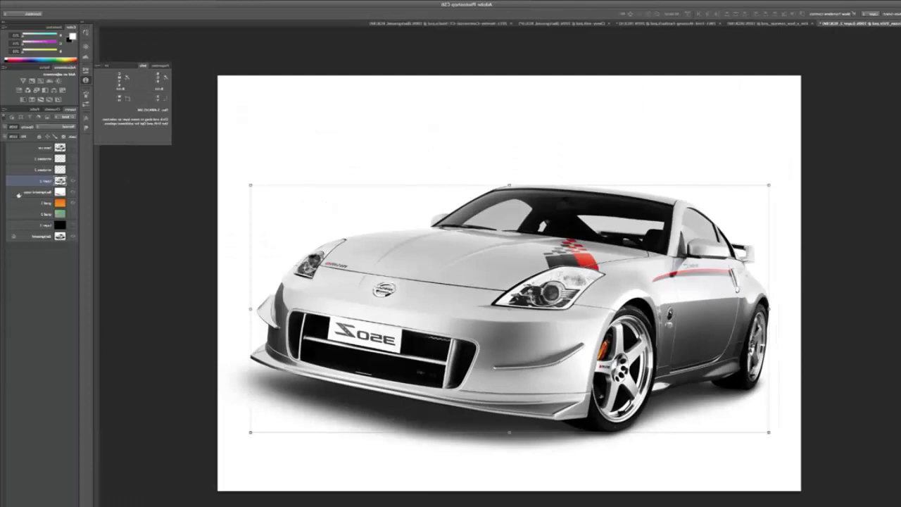
left_click(25, 190)
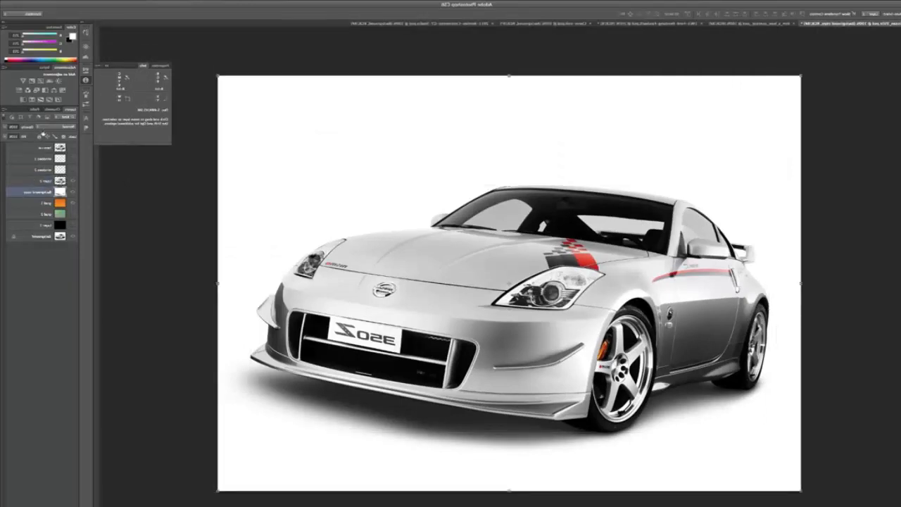
left_click(72, 182)
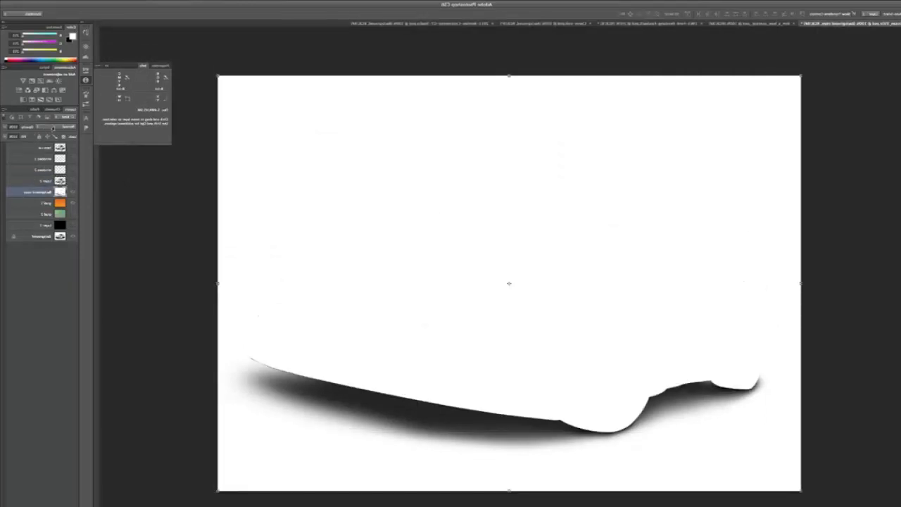
left_click(53, 127)
left_click(49, 146)
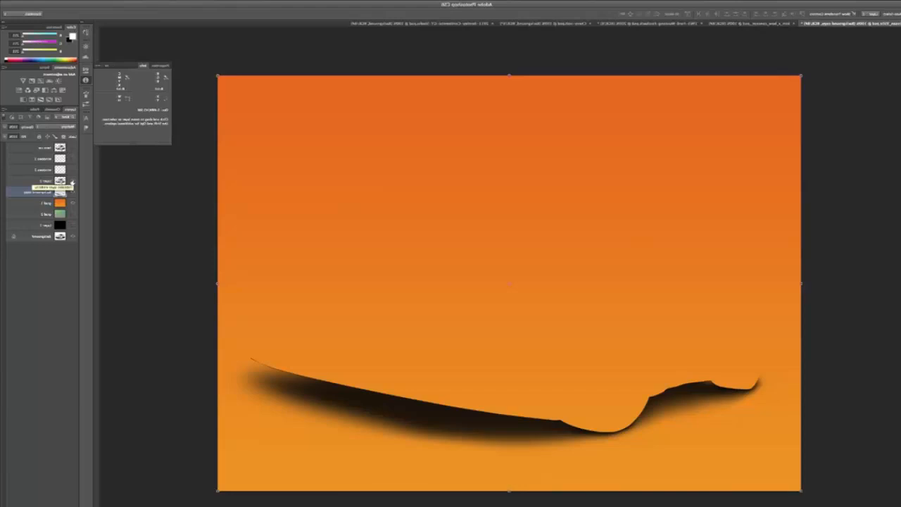
left_click(73, 182)
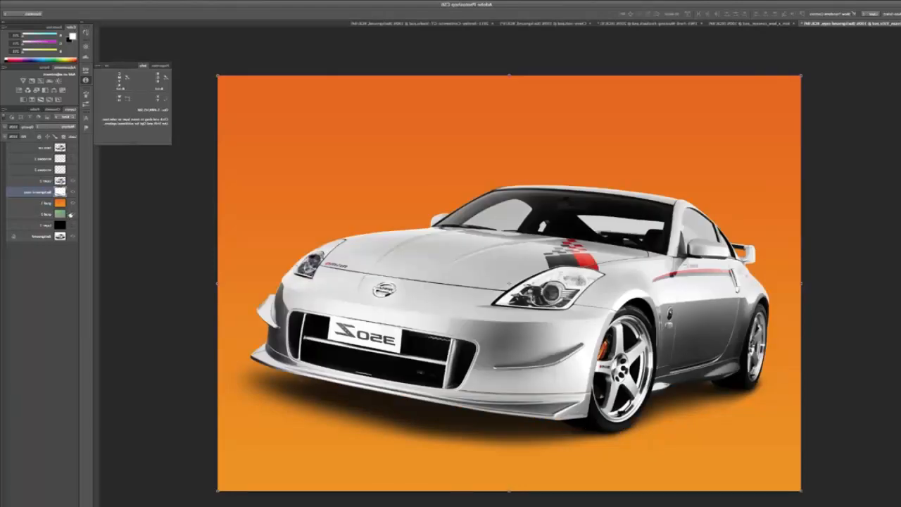
left_click(72, 203)
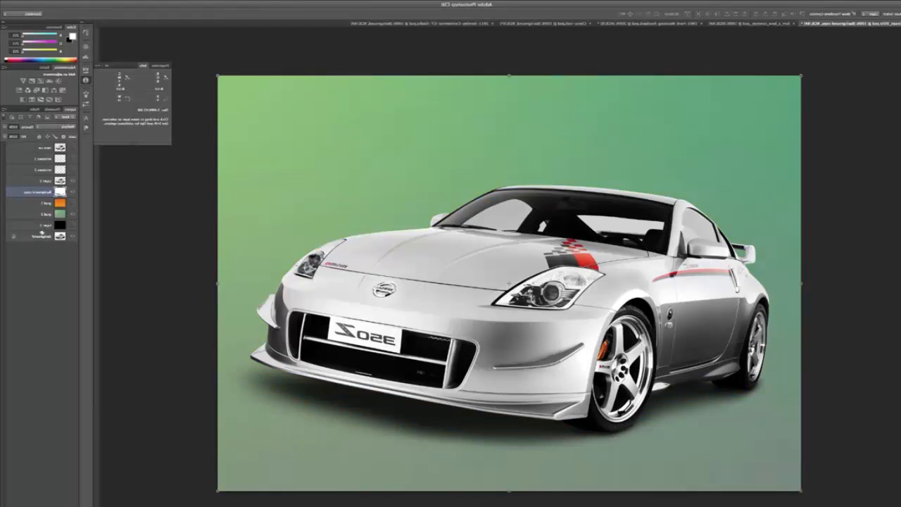
Try merging the cut-out car layer with the Multiply shadow layer, and undo the merge.
left_click(37, 182, "shift")
left_click(4, 110)
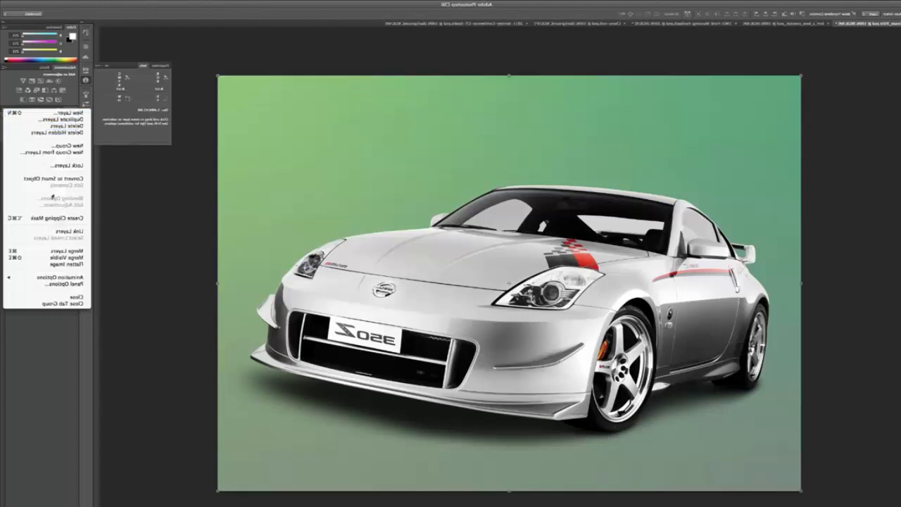
left_click(55, 251)
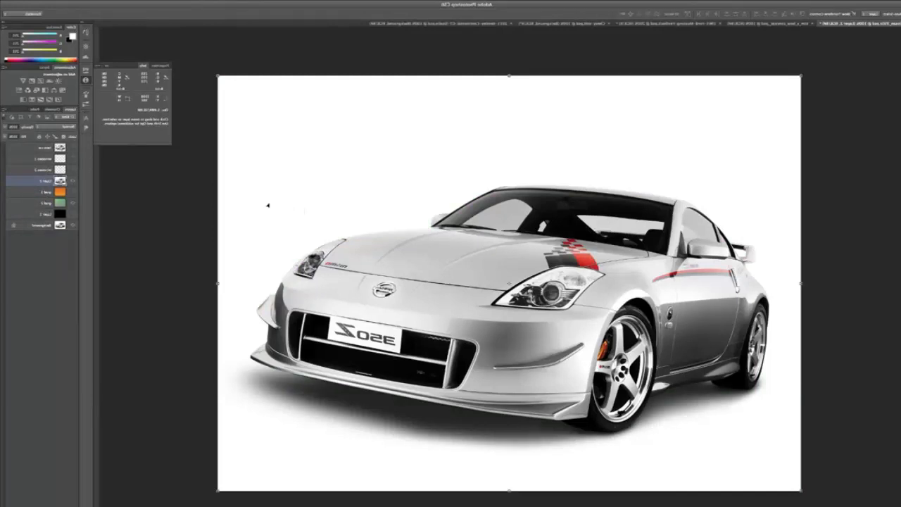
key("ctrl+z")
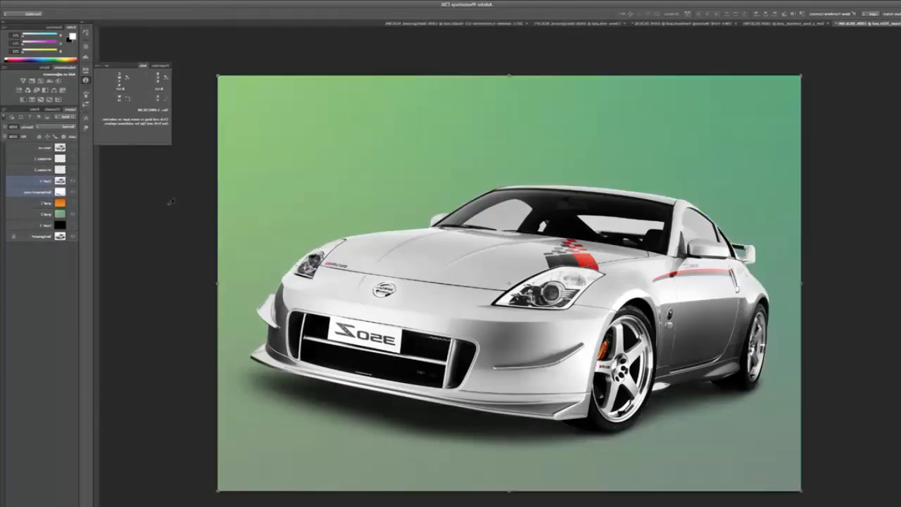
Return the Background copy shadow layer's blend mode to Normal while the car layer is hidden, and show the car again.
left_click(73, 181)
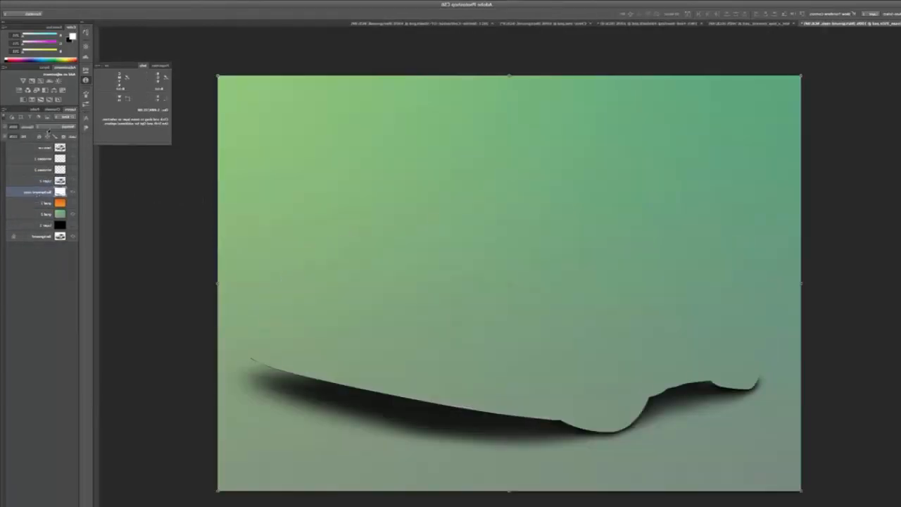
left_click(49, 127)
left_click(49, 108)
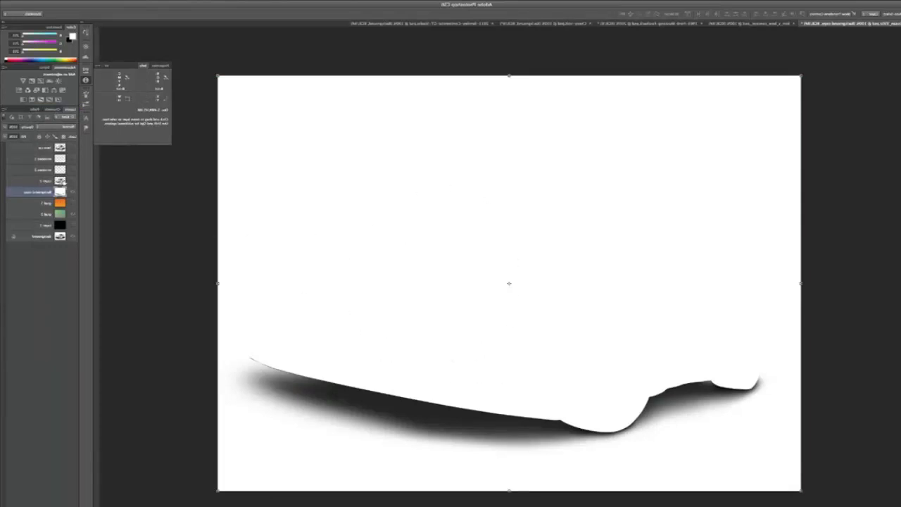
left_click(72, 181)
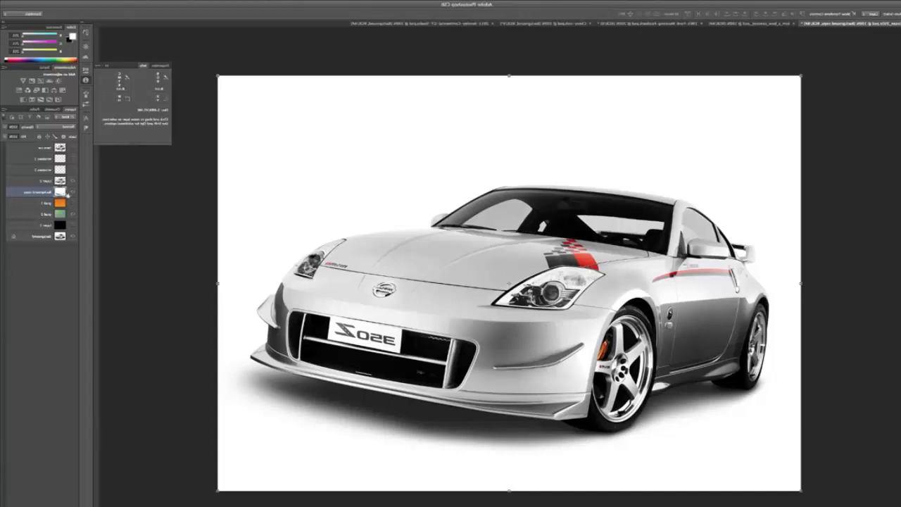
Hide the car, copy the whole Background copy shadow image into a new alpha channel, and invert that channel.
left_click(72, 181)
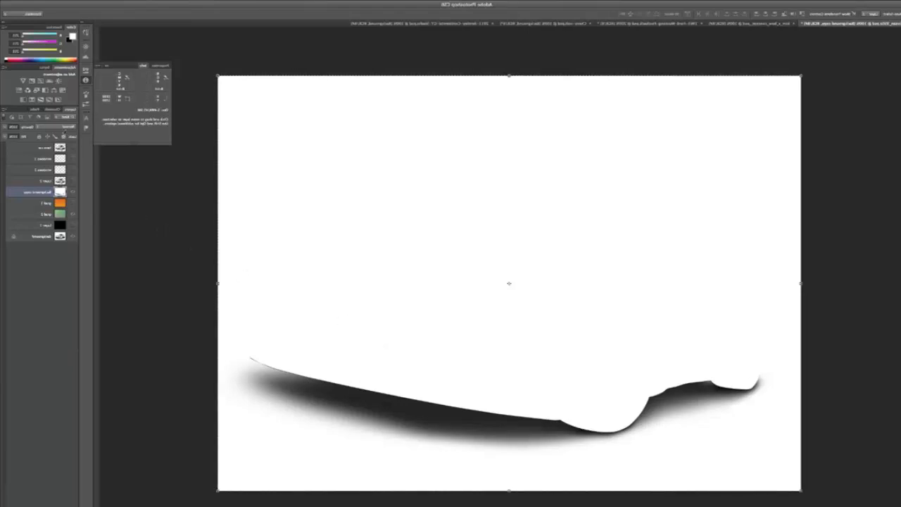
left_click(39, 109)
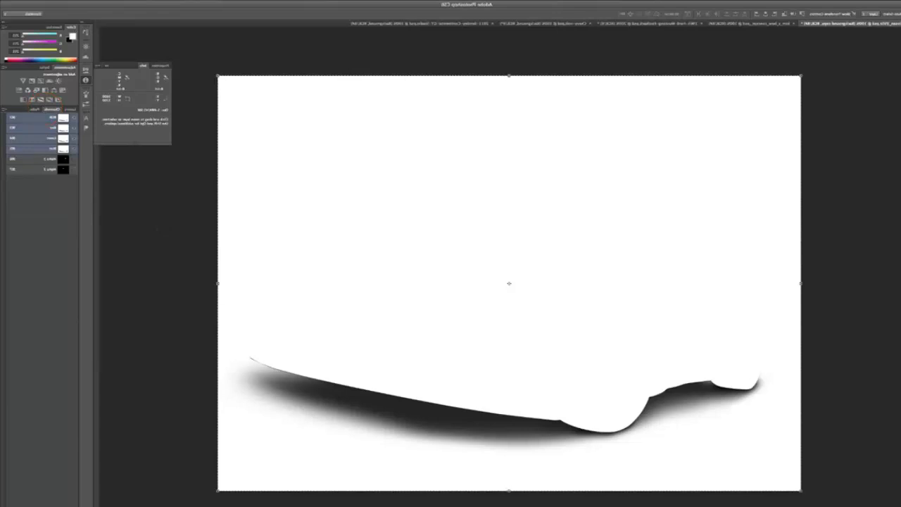
left_click(37, 505)
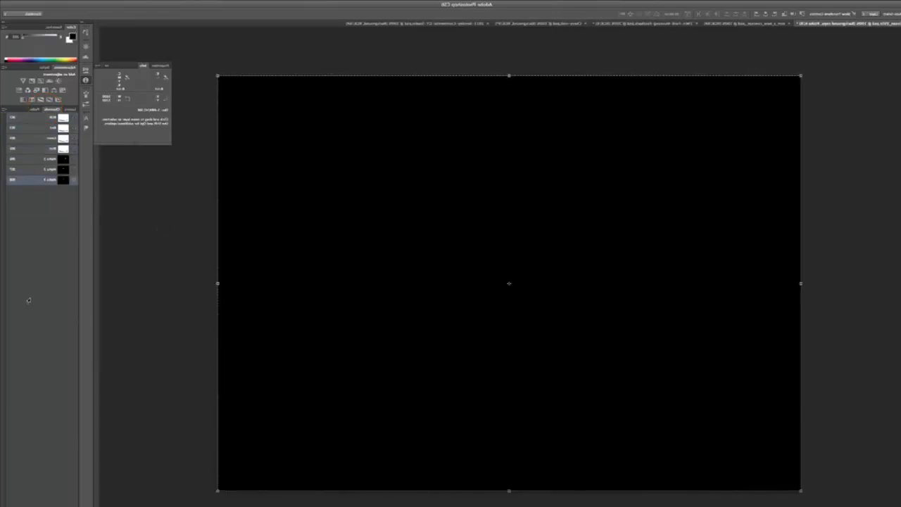
key("super+v")
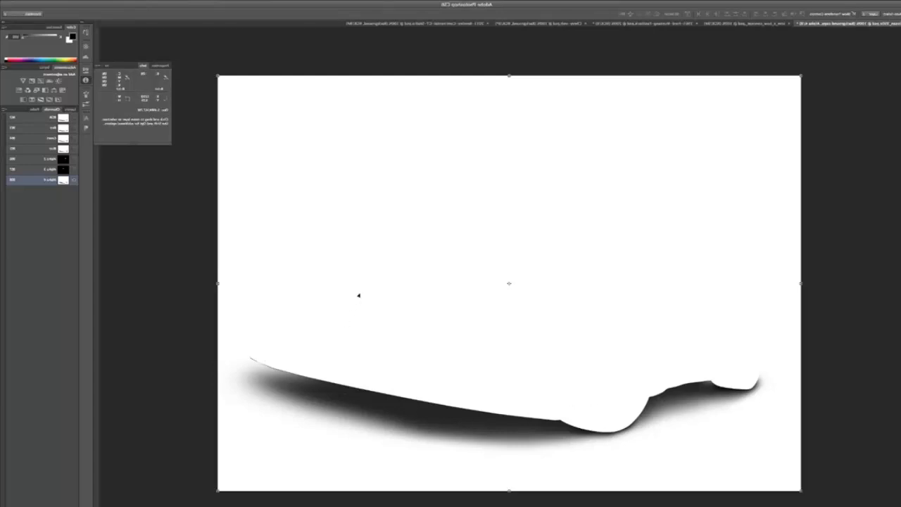
key("ctrl+i")
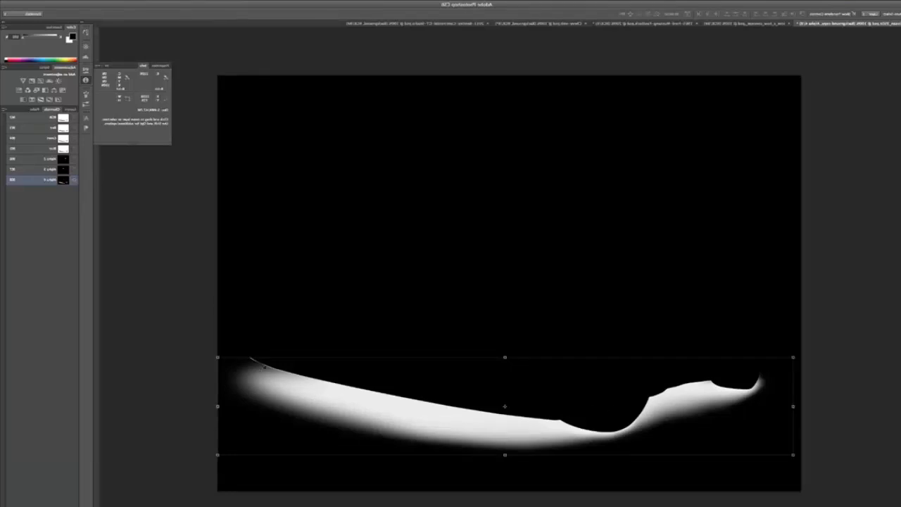
Return to the layers, hide all visible ones, and create a new empty layer above Background copy.
left_click(21, 118)
left_click(68, 110)
left_click(69, 193)
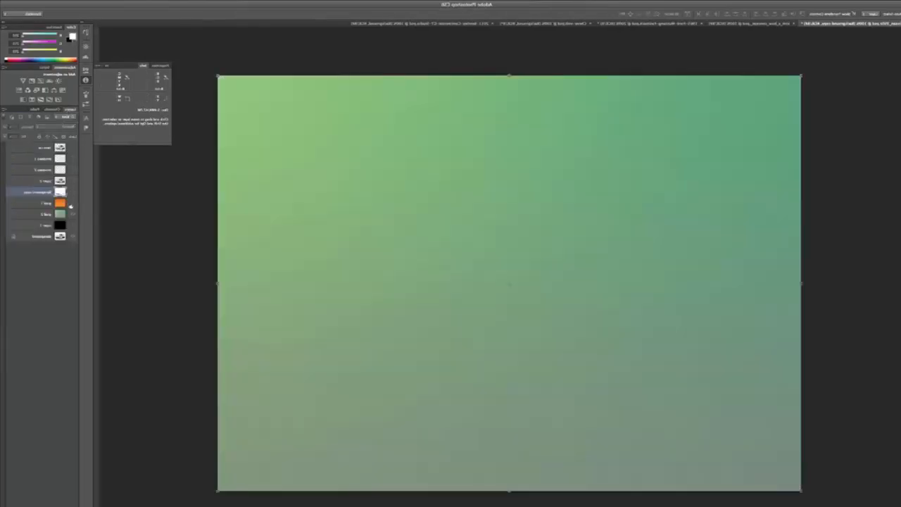
left_click(73, 216)
left_click(71, 236)
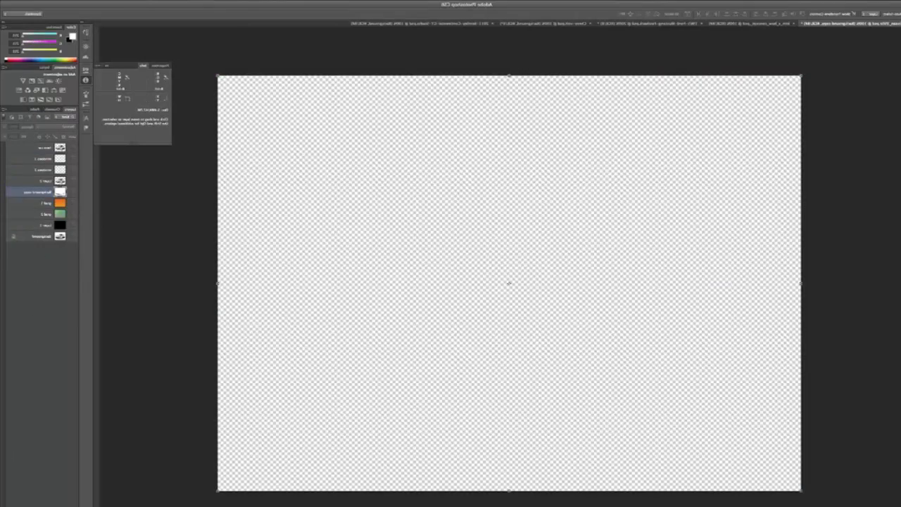
key("ctrl+shift+alt+n")
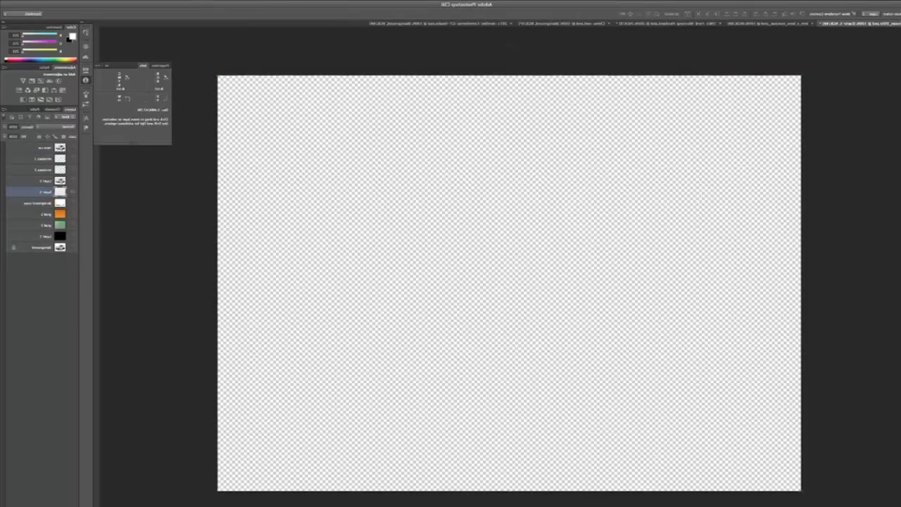
Load the Alpha 4 channel as a new selection, fill it with black on the new layer, and deselect.
left_click(782, 3)
left_click(752, 141)
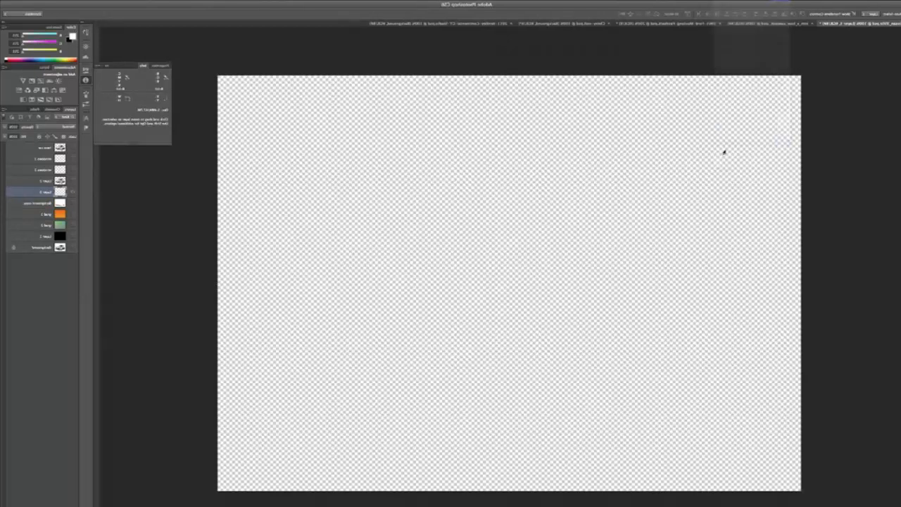
left_click(486, 247)
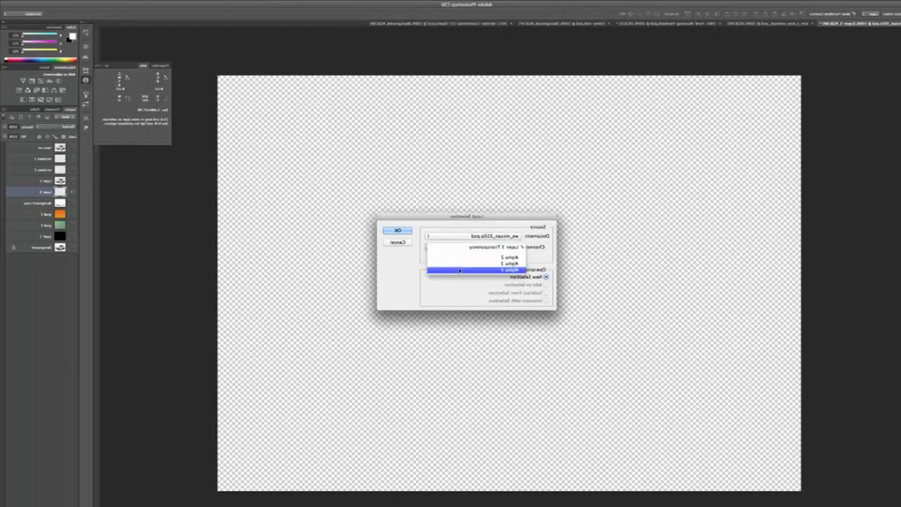
left_click(473, 266)
left_click(396, 231)
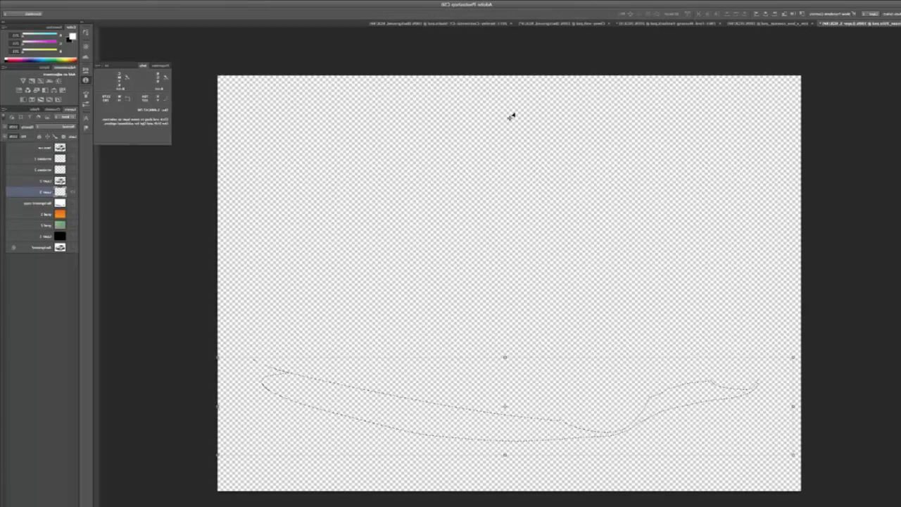
key("super+BackSpace")
key("super+d")
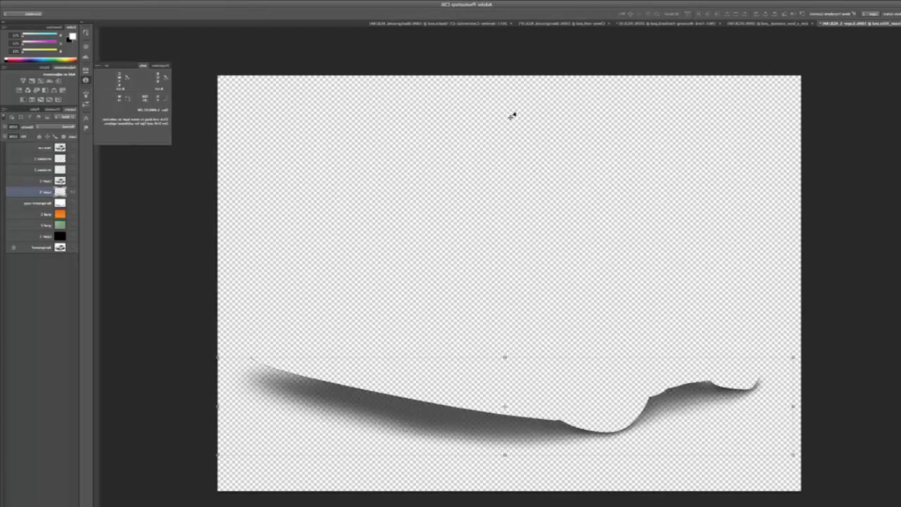
Show the cut-out car above the extracted shadow and toggle the orange and green gradients on and off behind them.
left_click(58, 294)
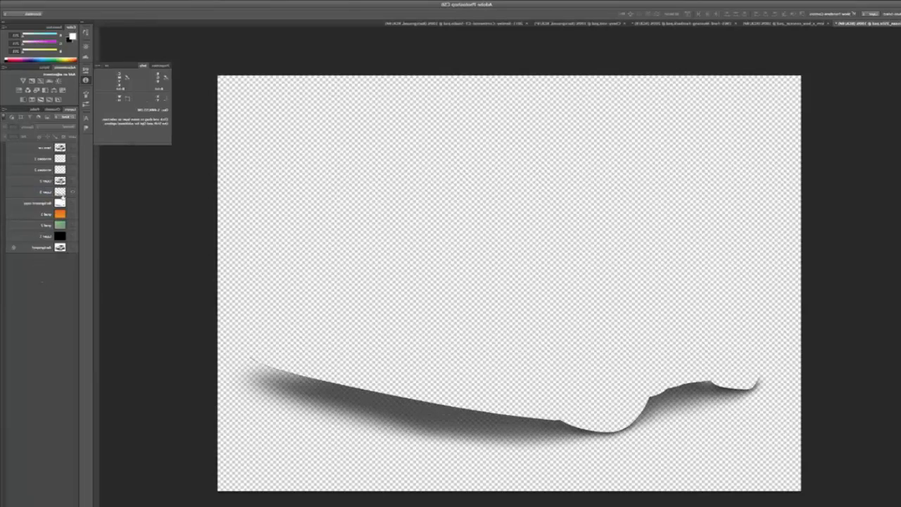
left_click(72, 183)
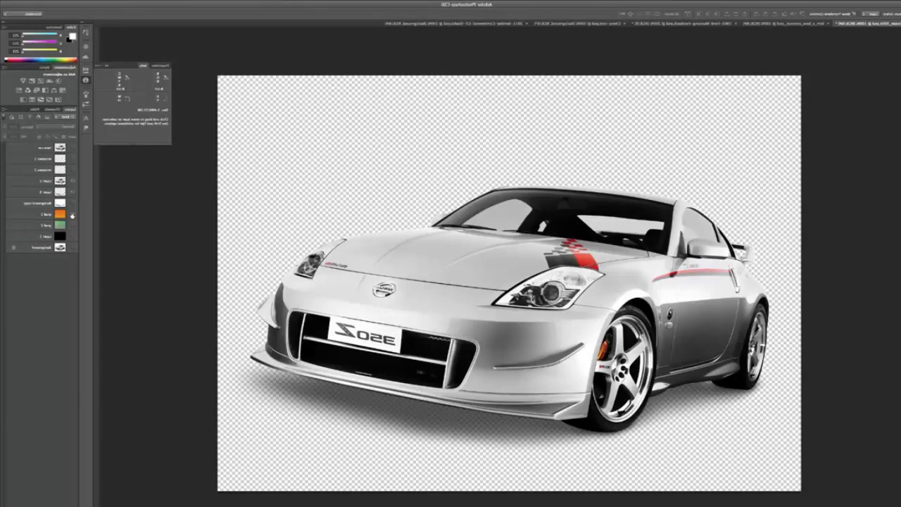
left_click(72, 214)
left_click(72, 214)
left_click(71, 225)
left_click(71, 225)
Merge the cut-out car layer and the transparent shadow layer into a single layer.
left_click(33, 180)
left_click(33, 192, "shift")
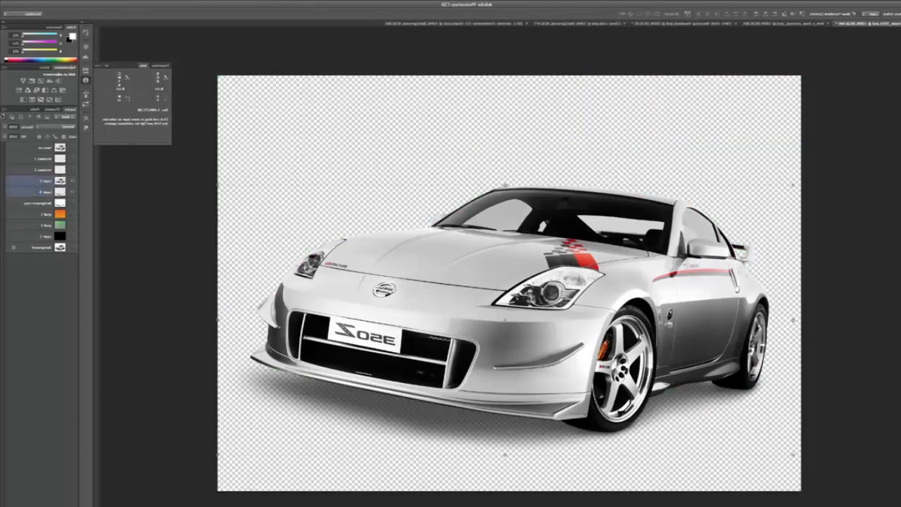
left_click(3, 113)
left_click(63, 251)
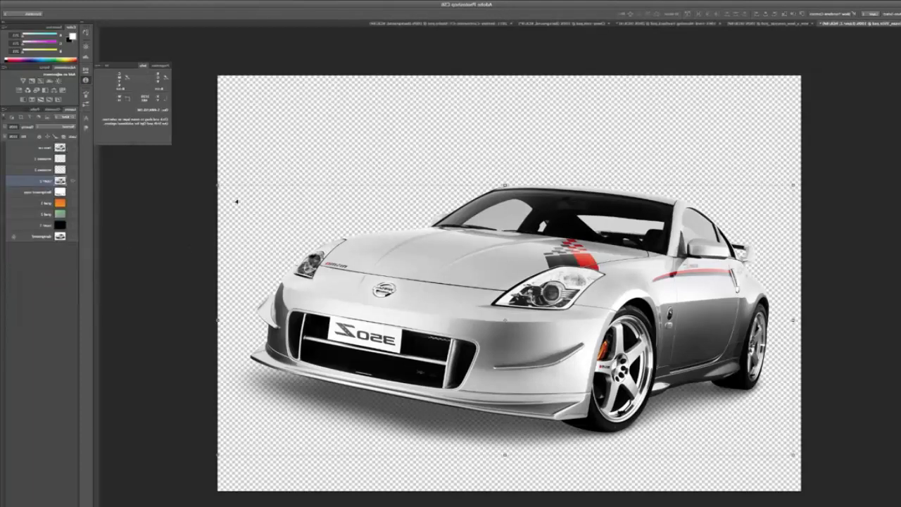
Scale the merged car and shadow to about half size, display the green gradient behind them, and undo the scaling.
left_click_drag(218, 186, 362, 245)
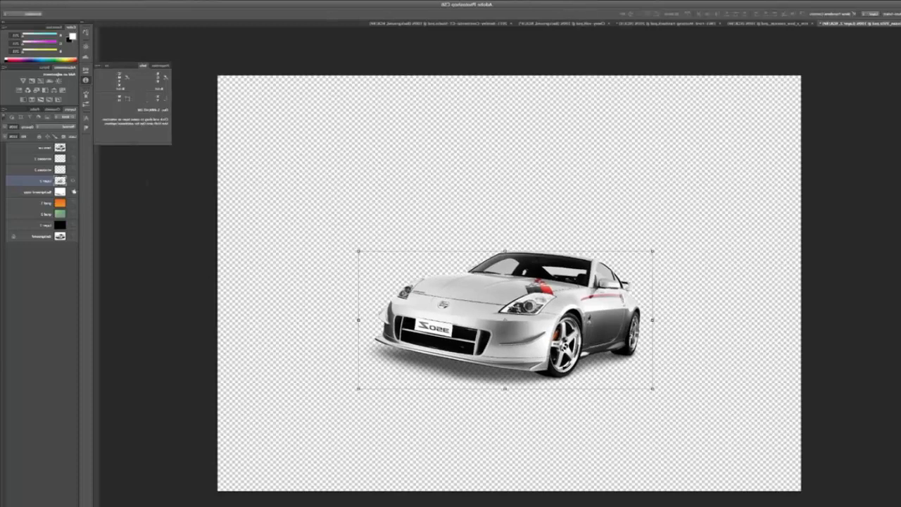
left_click(71, 204)
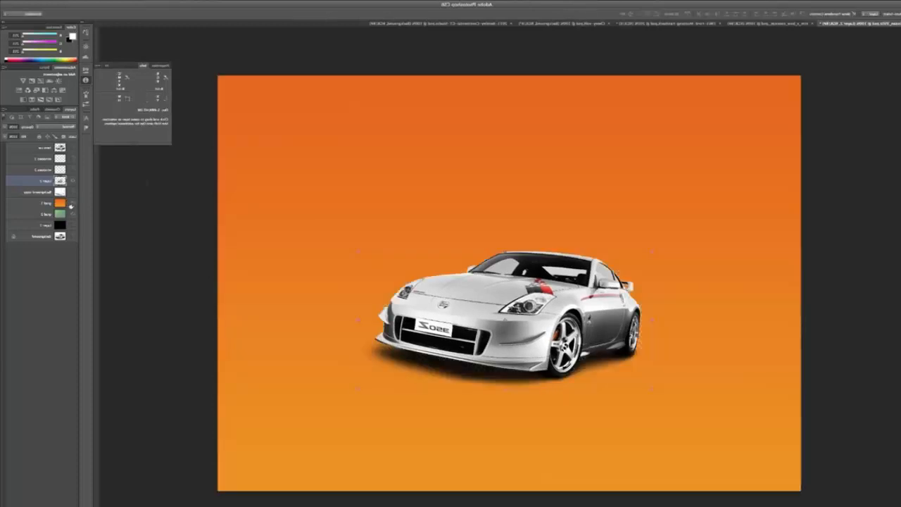
left_click(71, 204)
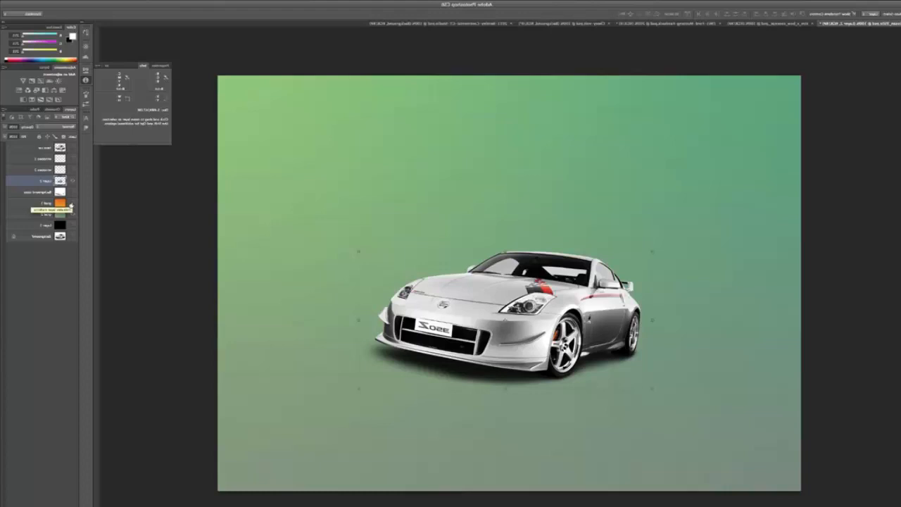
key("super+z")
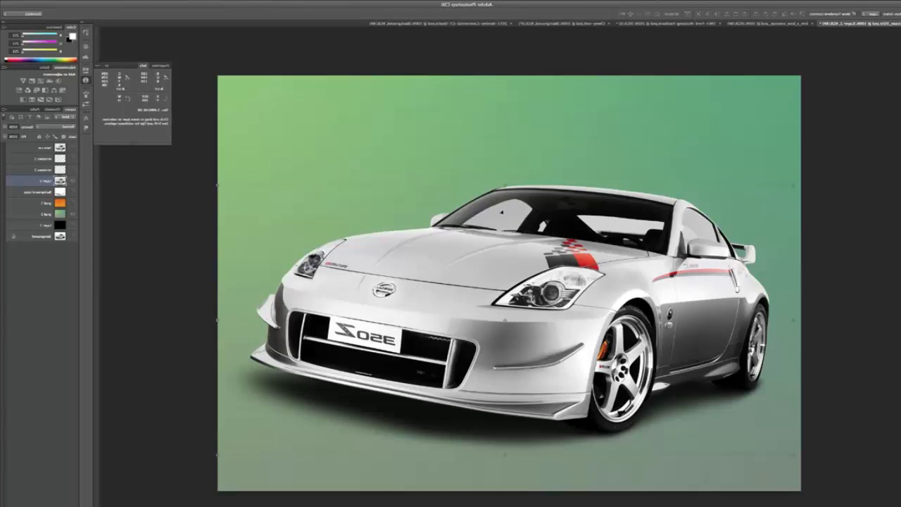
Show the orange gradient behind the silver car, and in the black Mustang image load the car's saved path as a selection.
left_click(71, 204)
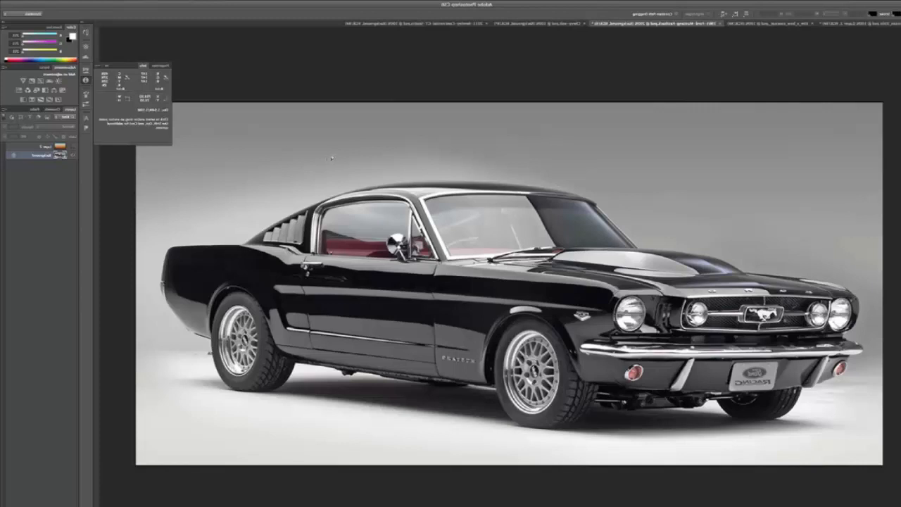
left_click(32, 110)
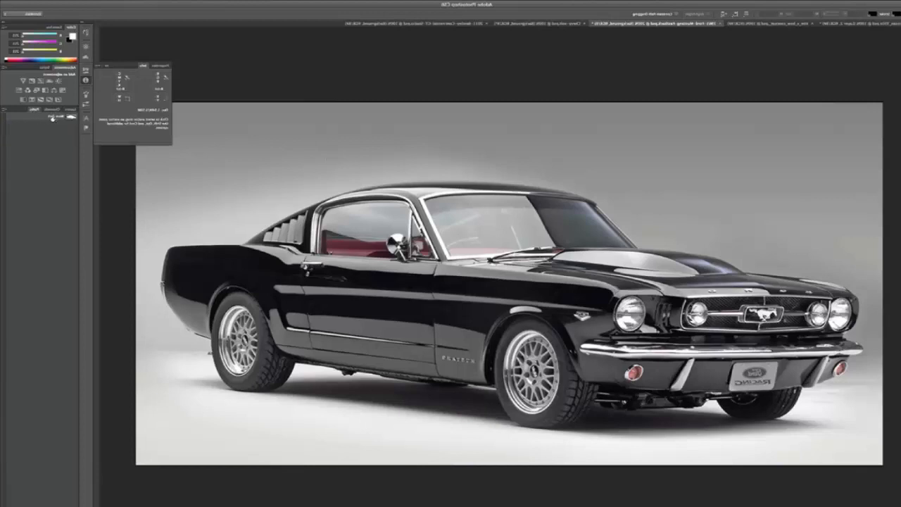
left_click(52, 117)
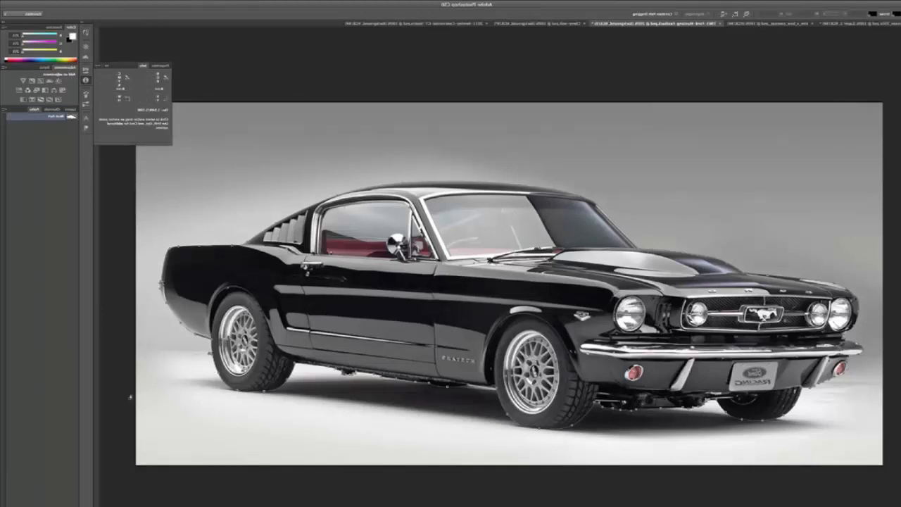
left_click(44, 504)
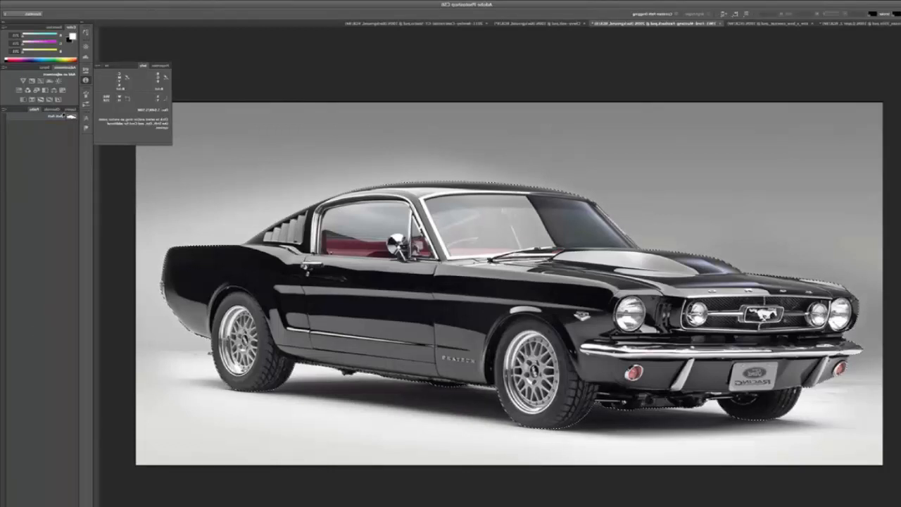
Copy the selected Mustang to a new layer above the gradient layer and preview the cut-out over the gradient.
left_click(70, 109)
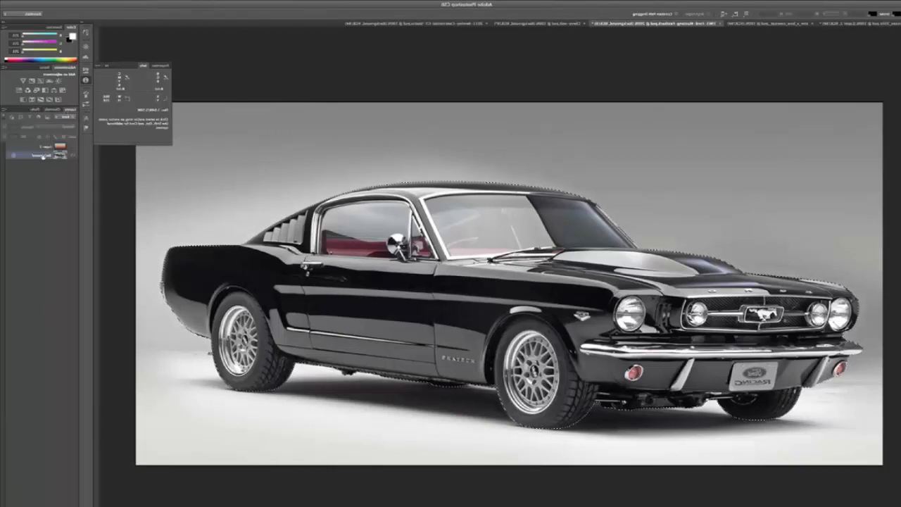
key("ctrl+j")
left_click_drag(43, 156, 42, 145)
left_click(74, 155)
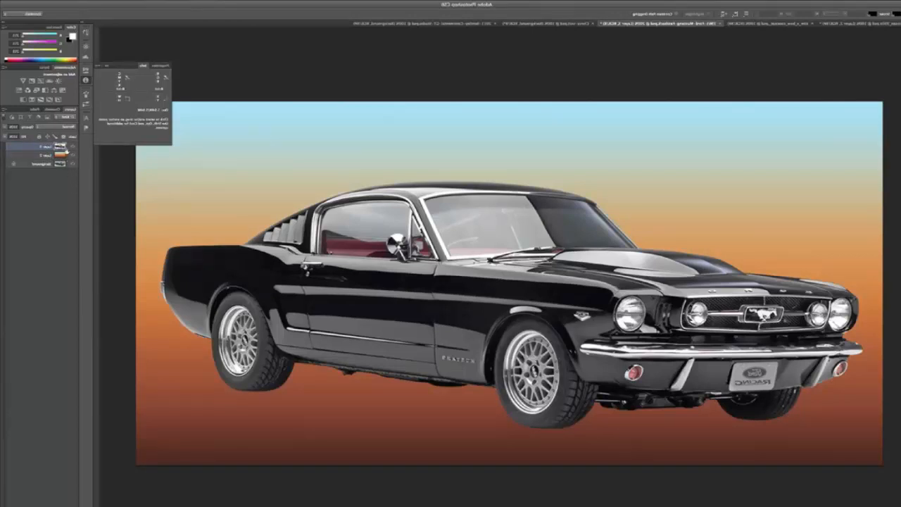
left_click(70, 154)
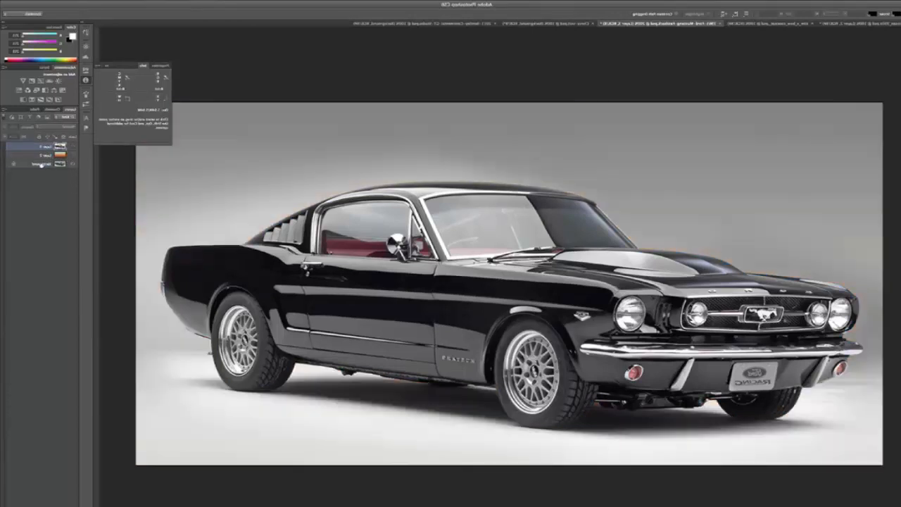
Duplicate the Background layer under the default name Background copy and desaturate the duplicate.
left_click(5, 111)
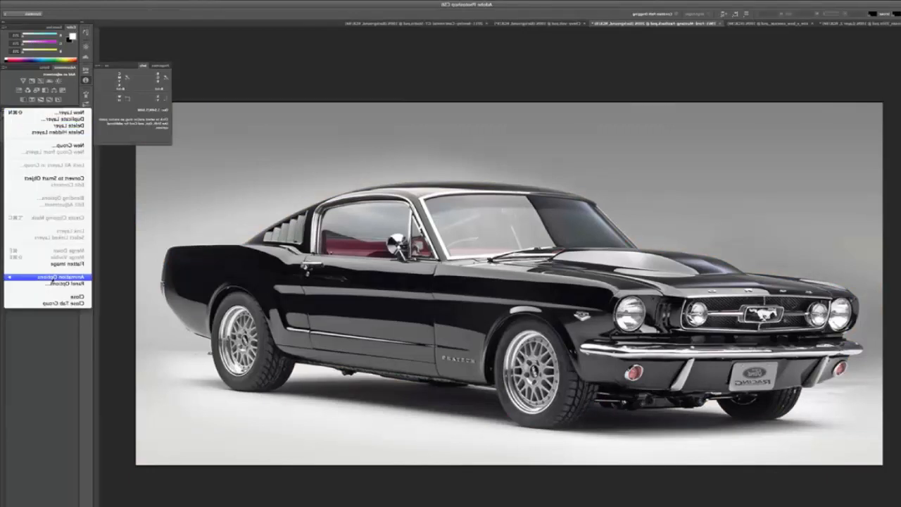
left_click(41, 120)
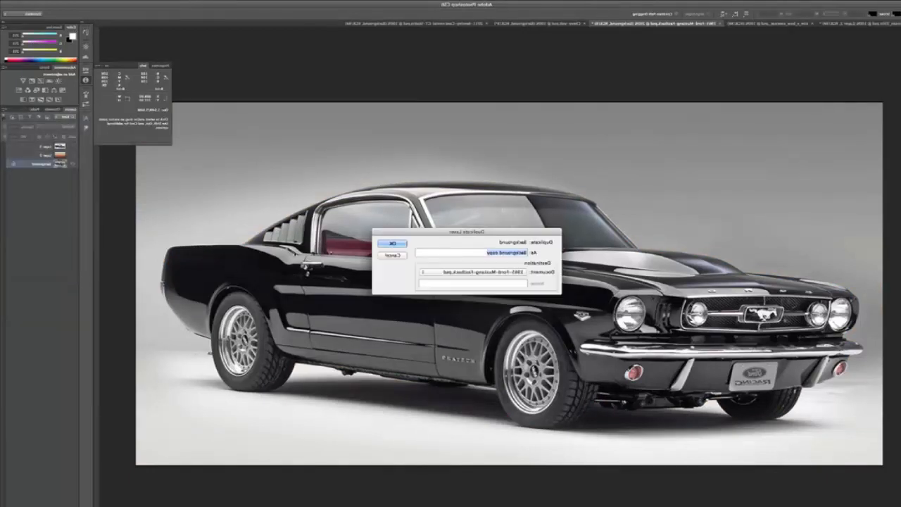
key("Return")
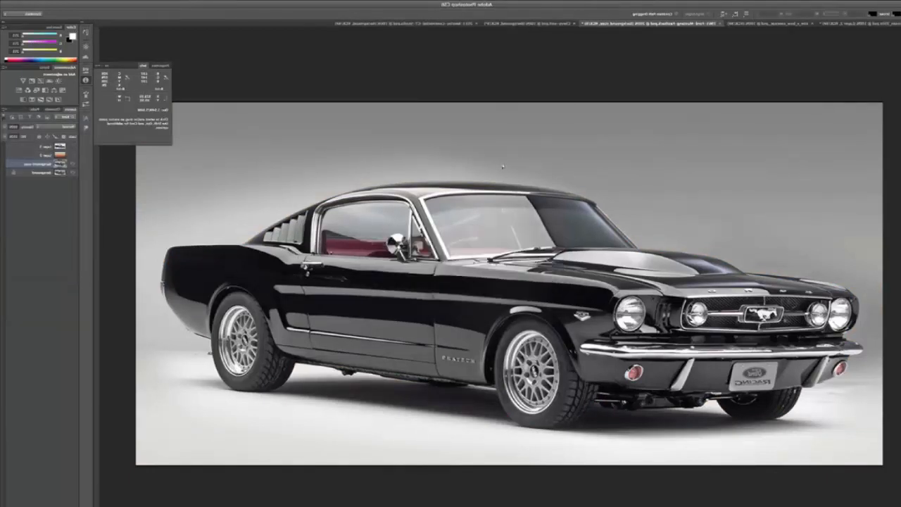
left_click(832, 3)
mouse_move(817, 18)
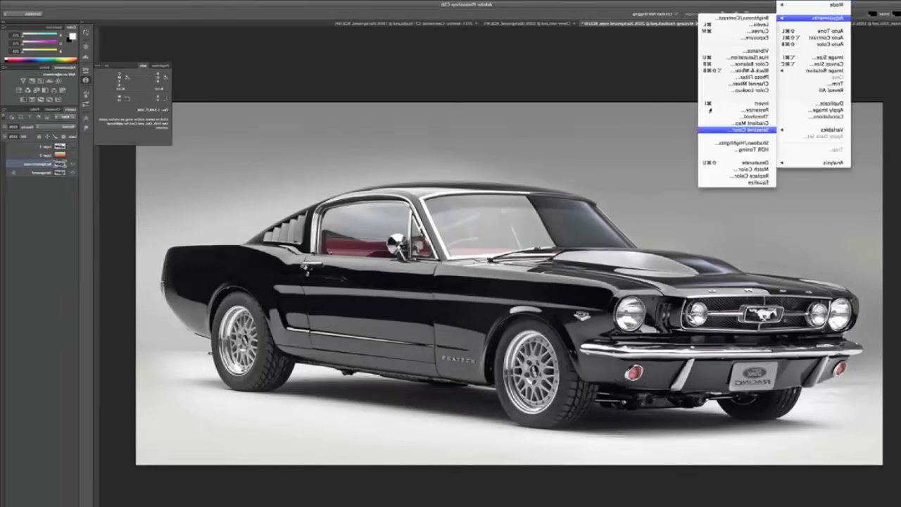
left_click(739, 162)
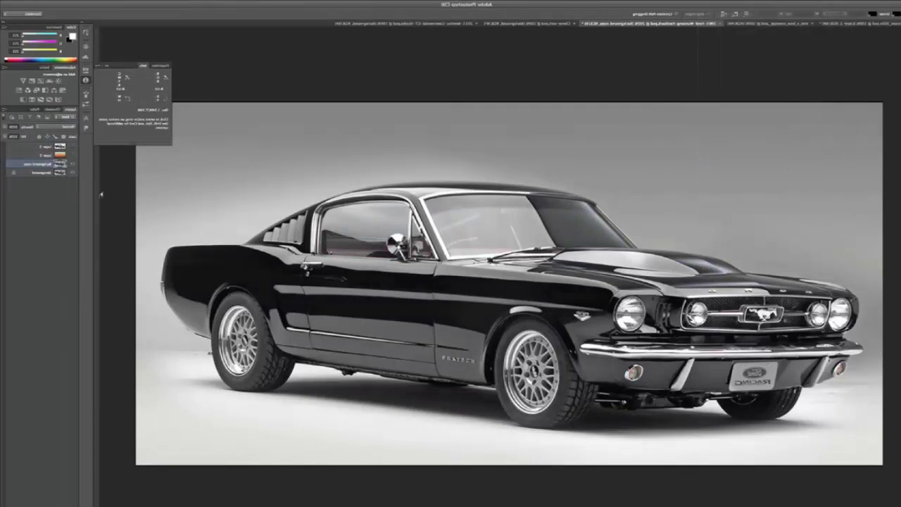
Load the cut-out car layer's pixels as a selection, fill it with white on the Background copy layer, and deselect.
right_click(58, 150)
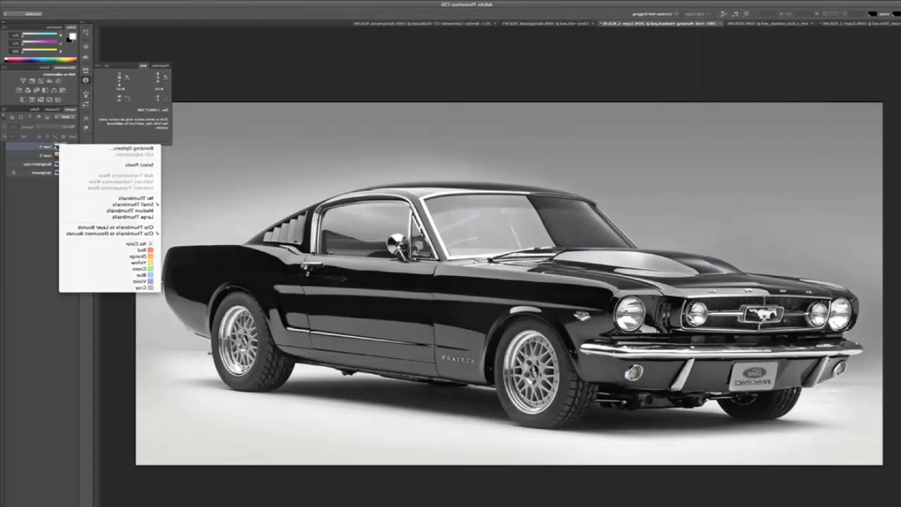
left_click(134, 164)
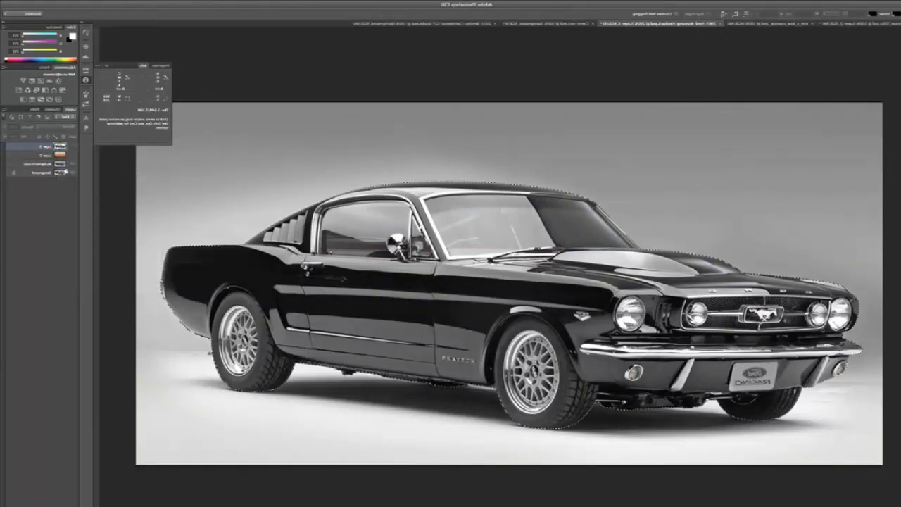
left_click(36, 164)
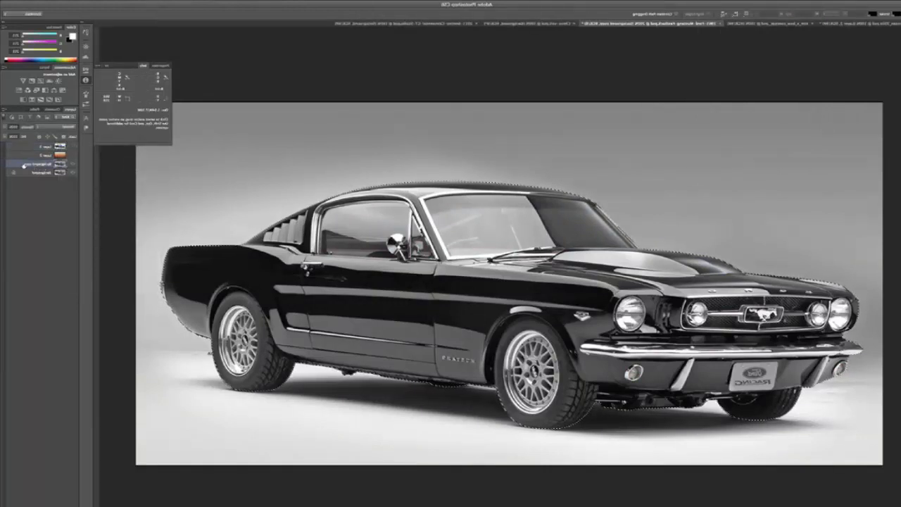
key("alt+BackSpace")
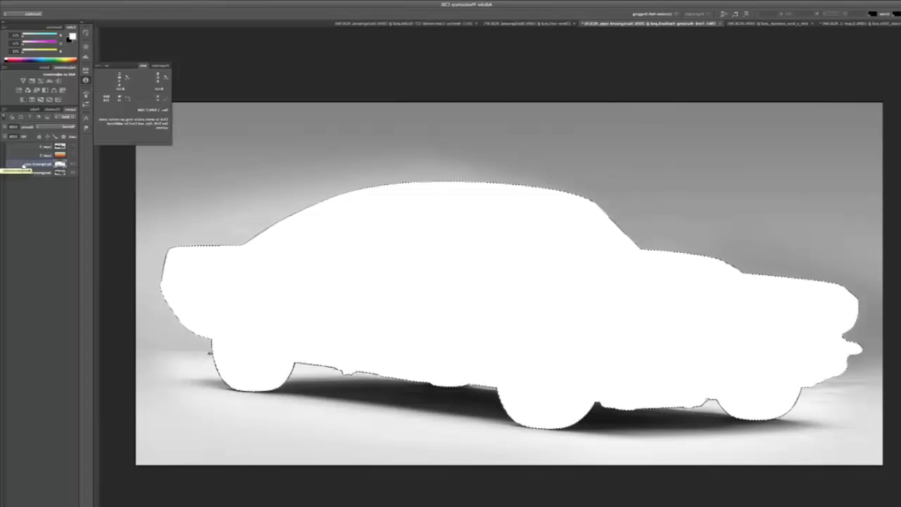
key("ctrl+d")
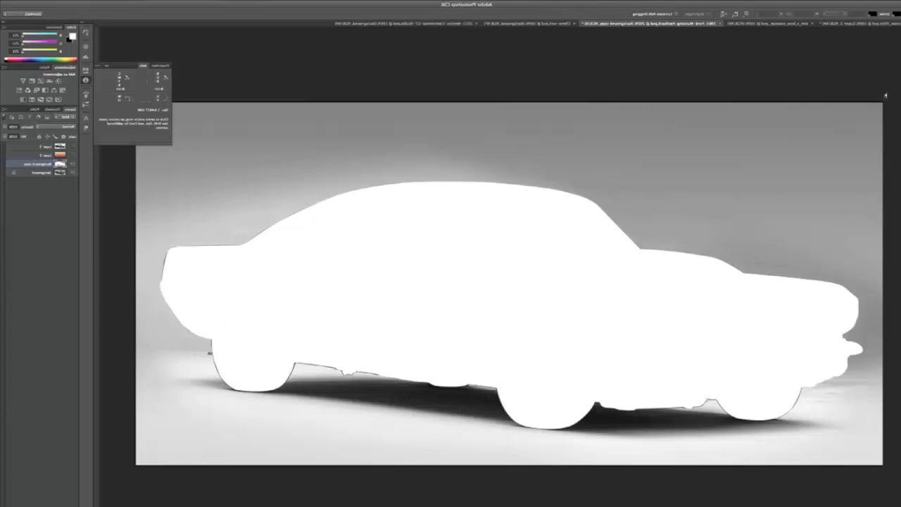
Fill a full-width rectangle from the image's upper edge down to just above the ground shadow with white, and deselect.
key("m")
left_click_drag(886, 91, 94, 362)
key("alt+BackSpace")
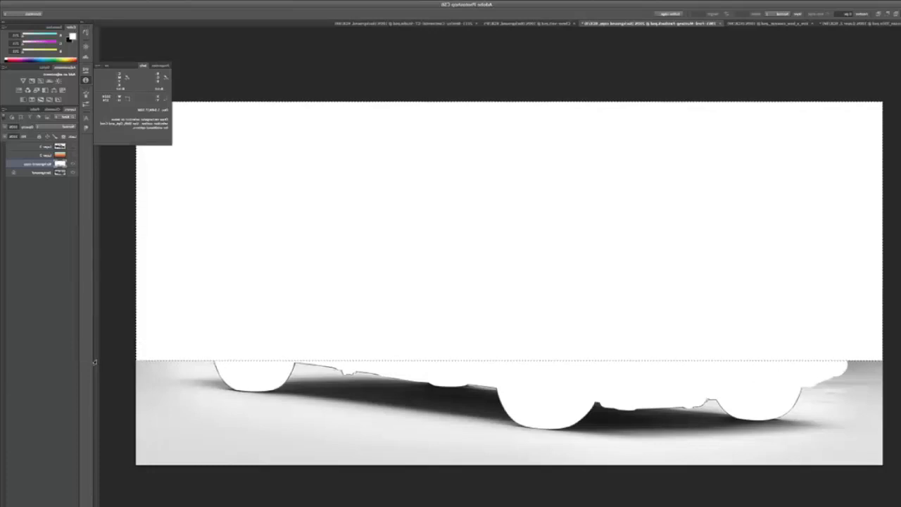
key("ctrl+d")
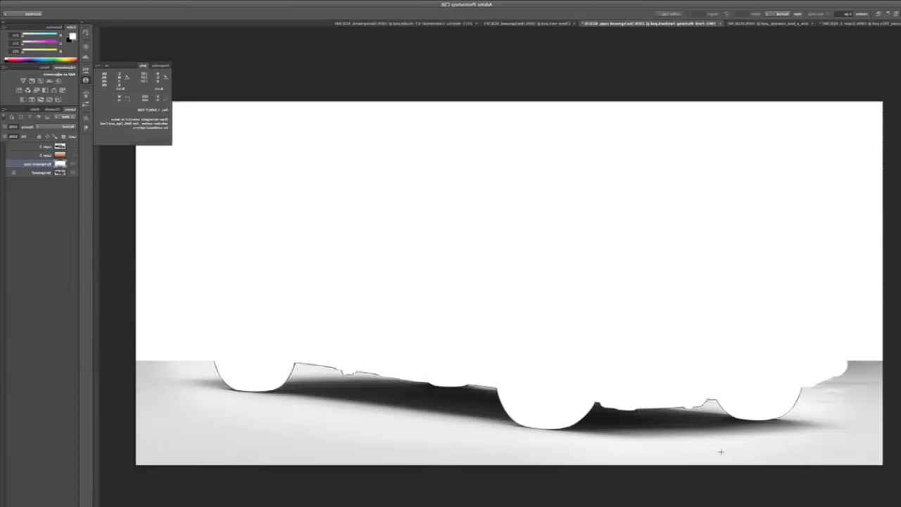
Build a stepped selection of the grey floor below and at both ends of the shadow, fill it with white, and deselect.
left_click_drag(880, 471, 74, 445)
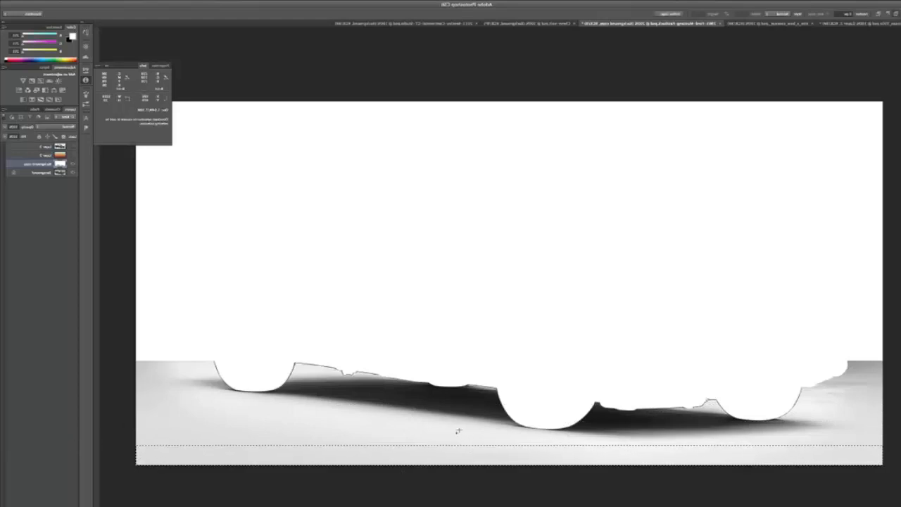
left_click_drag(459, 429, 109, 449)
left_click_drag(347, 420, 146, 455)
left_click_drag(231, 407, 111, 434)
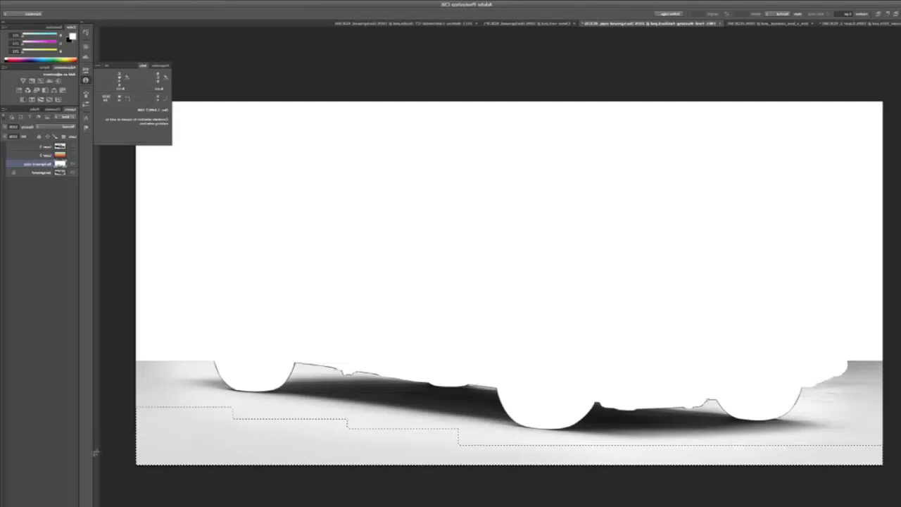
left_click_drag(232, 340, 186, 371)
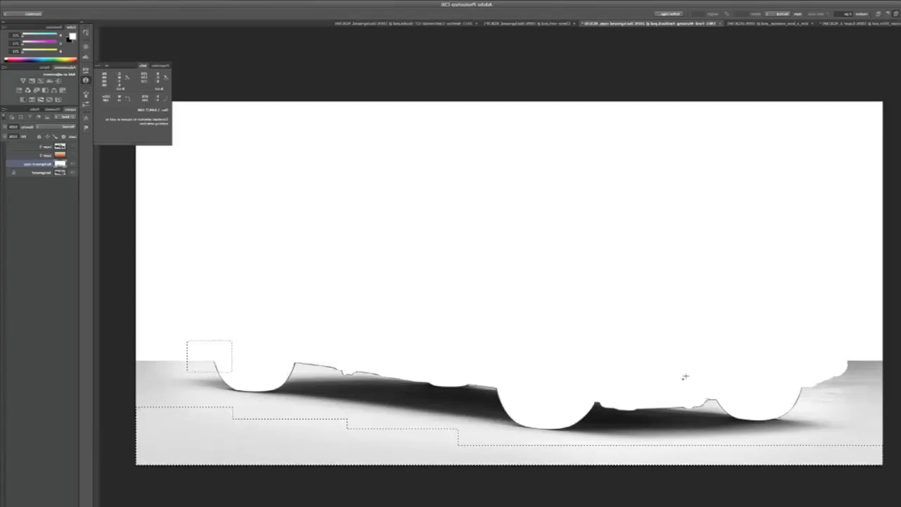
left_click_drag(885, 342, 862, 459)
left_click_drag(883, 347, 779, 408)
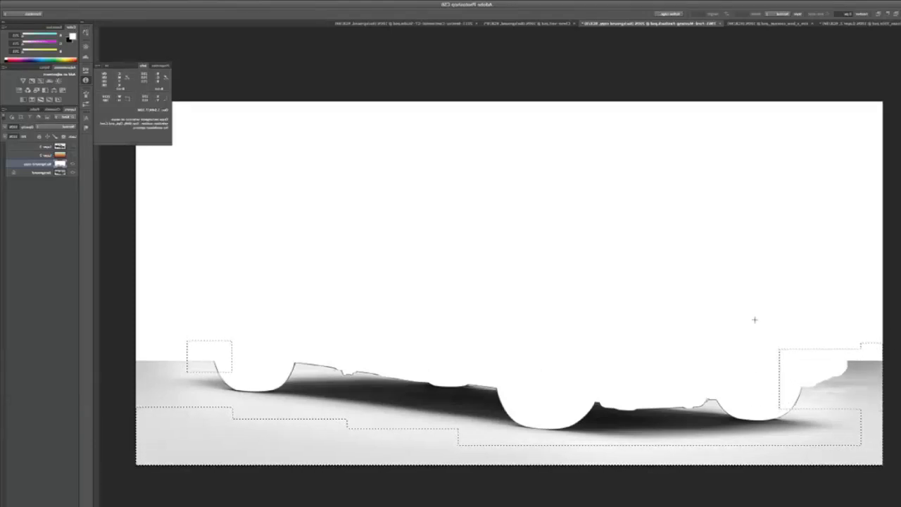
key("alt+BackSpace")
key("ctrl+d")
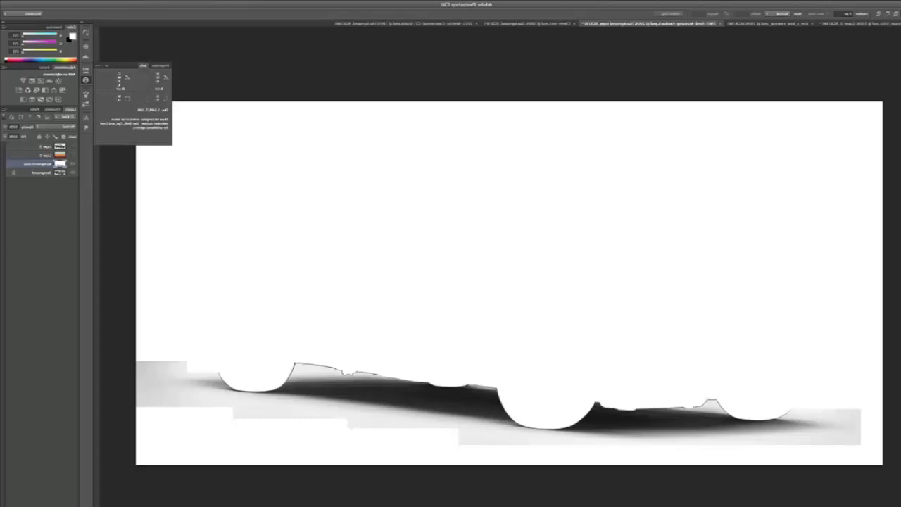
Apply Levels to the Background copy layer with the white input level at 228.
left_click(837, 2)
mouse_move(828, 17)
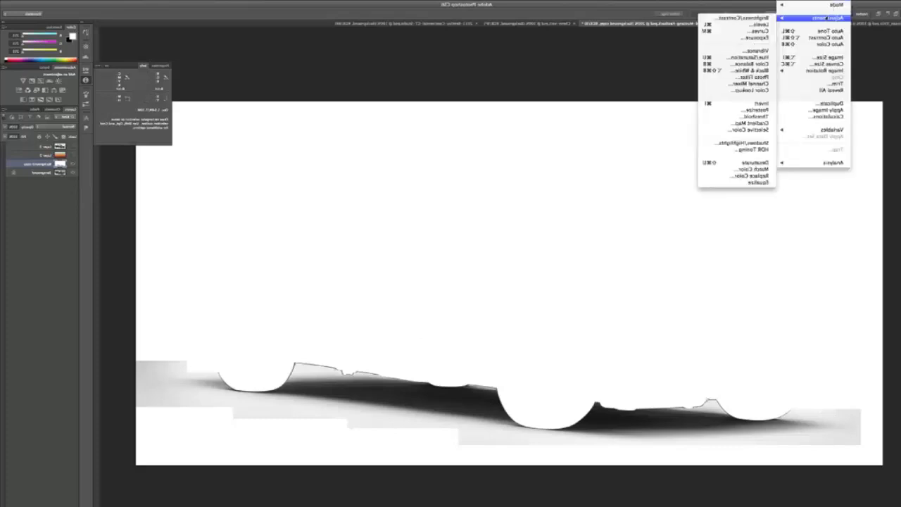
left_click(748, 26)
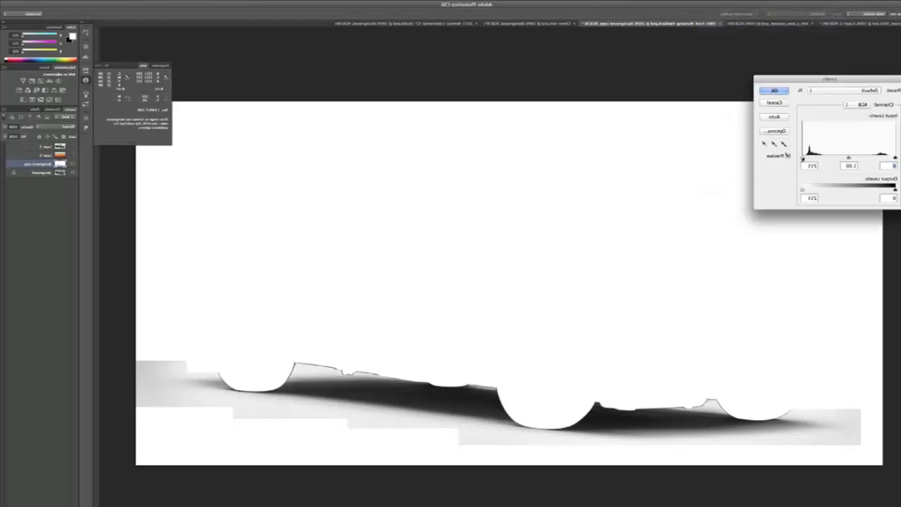
mouse_move(803, 158)
left_mouse_down()
mouse_move(858, 158)
mouse_move(803, 159)
mouse_move(812, 160)
left_mouse_up()
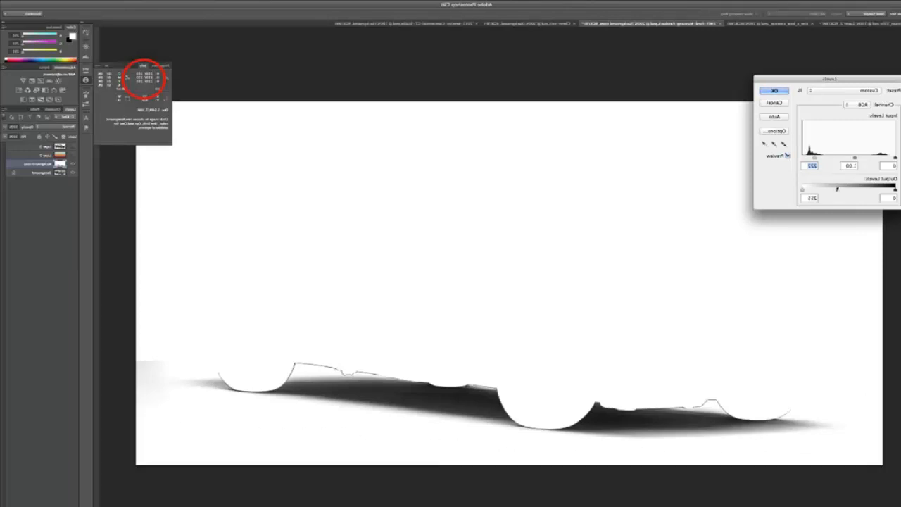
left_click_drag(814, 160, 812, 159)
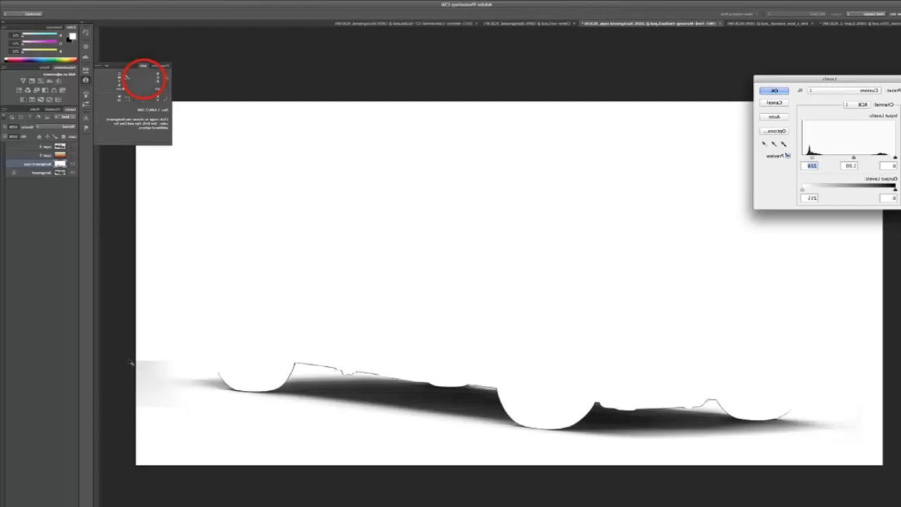
left_click(773, 90)
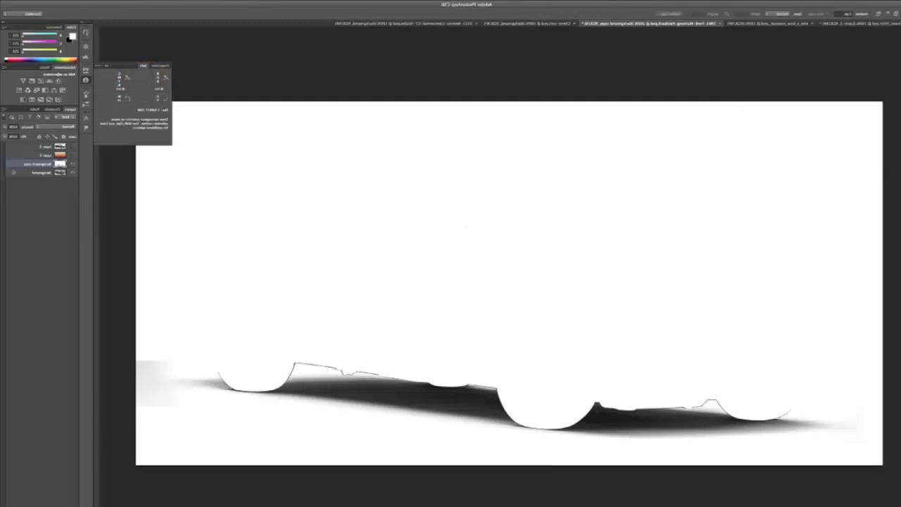
Paint white with the Brush over the leftover grey patch beyond the shadow's end behind the rear wheel.
key("b")
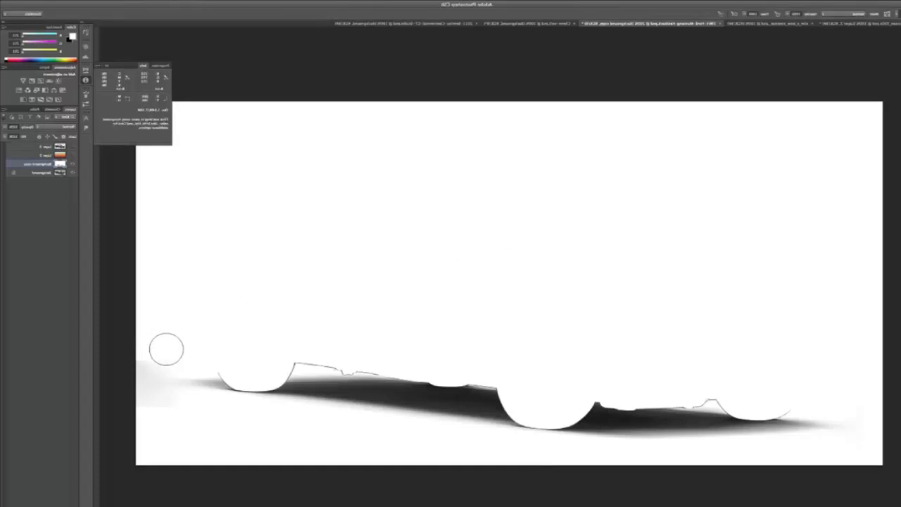
mouse_move(166, 349)
left_mouse_down()
mouse_move(129, 358)
mouse_move(151, 355)
left_mouse_up()
mouse_move(166, 413)
left_mouse_down()
mouse_move(135, 407)
mouse_move(152, 406)
mouse_move(133, 381)
left_mouse_up()
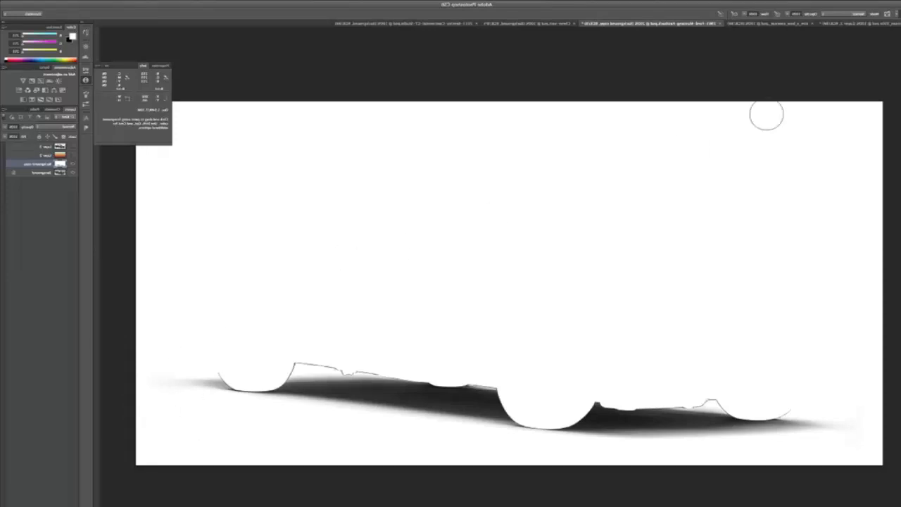
Copy the entire cleaned-up shadow image and paste it into a new alpha channel.
key("ctrl+t")
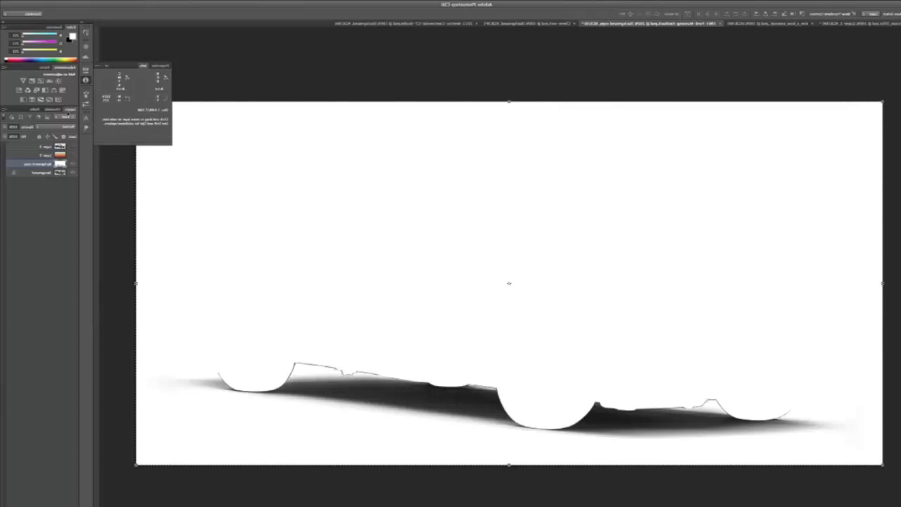
left_click(51, 109)
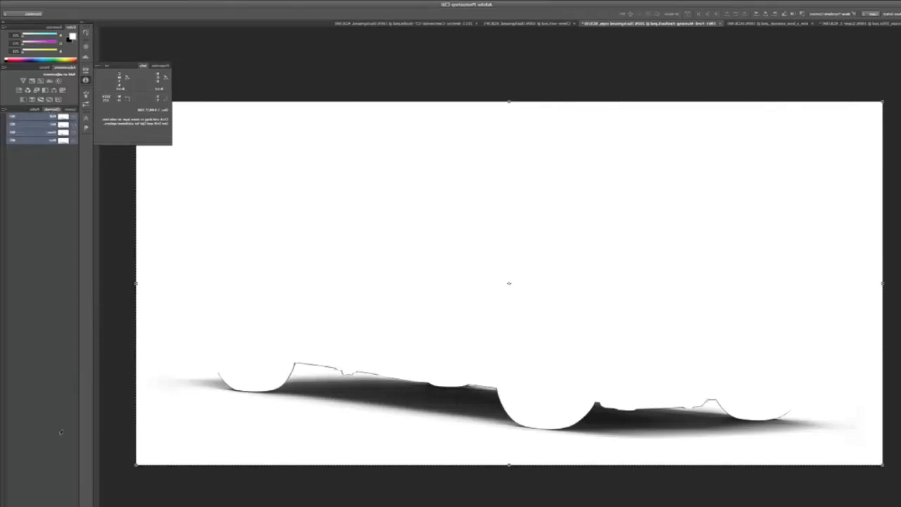
left_click(45, 456)
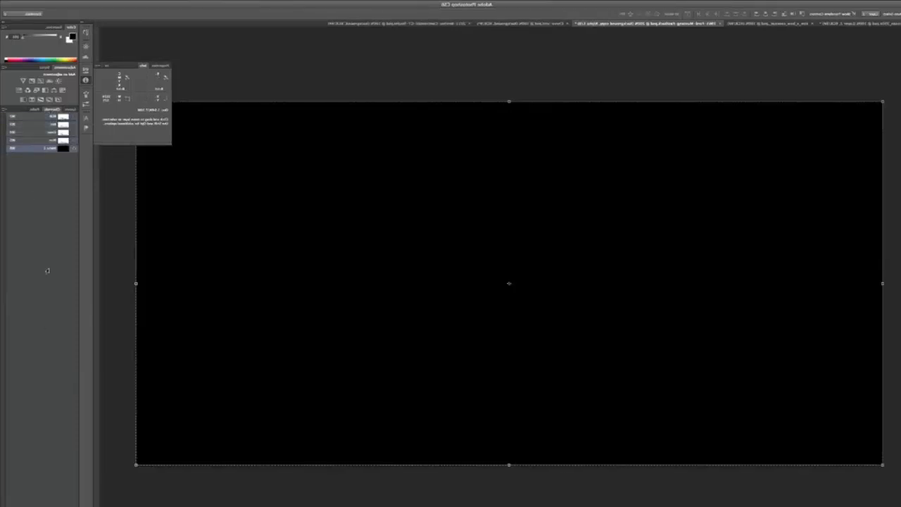
key("ctrl+v")
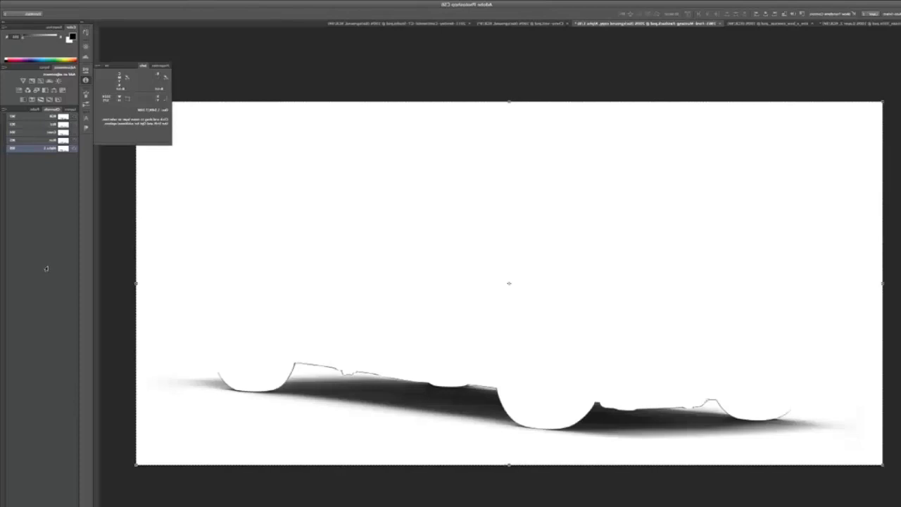
Invert the alpha channel holding the shadow, then restore the RGB composite and return to the layers.
key("ctrl+i")
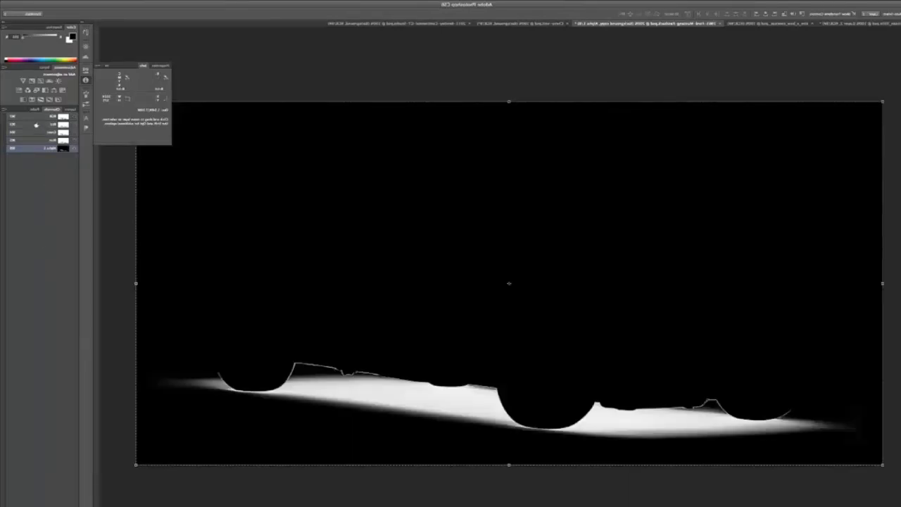
left_click(36, 118)
left_click(71, 110)
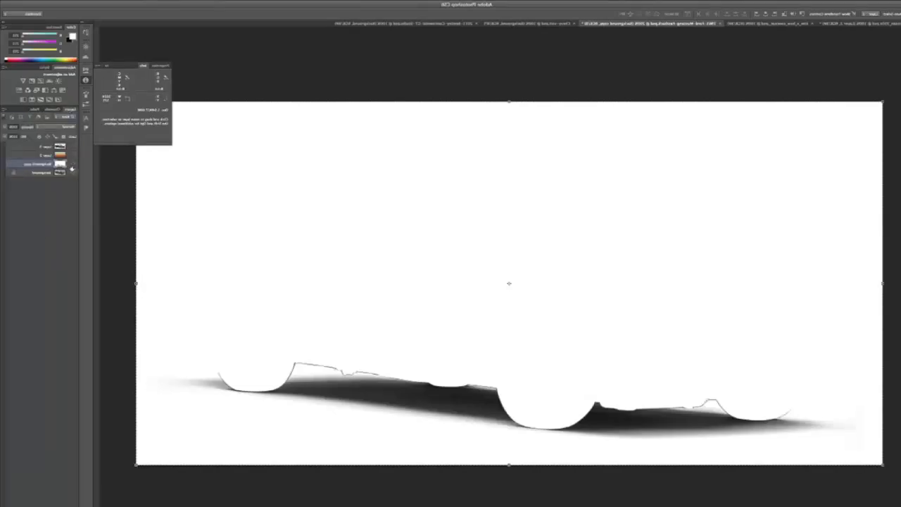
Hide the original and cleaned-up shadow layers, show the orange-blue gradient layer, and add a new empty layer above it.
left_click_drag(72, 166, 73, 176)
left_click(73, 156)
left_click(60, 157)
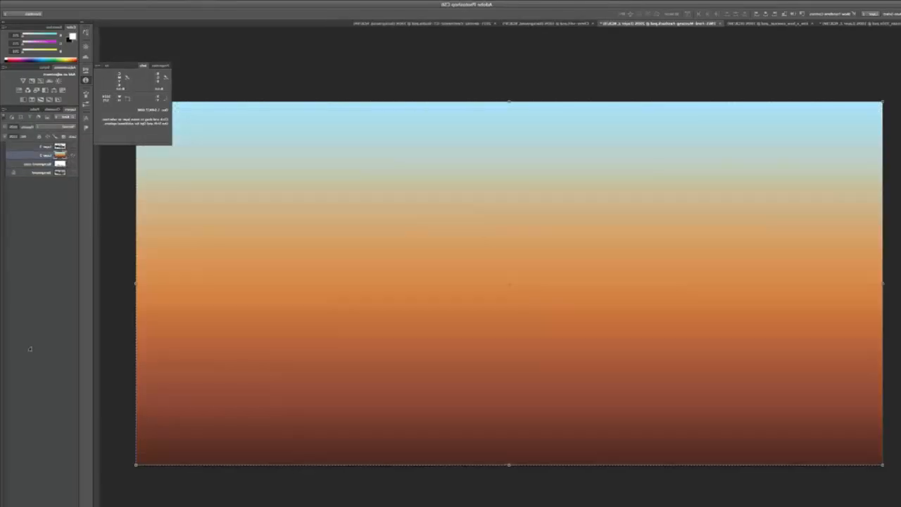
left_click(25, 505)
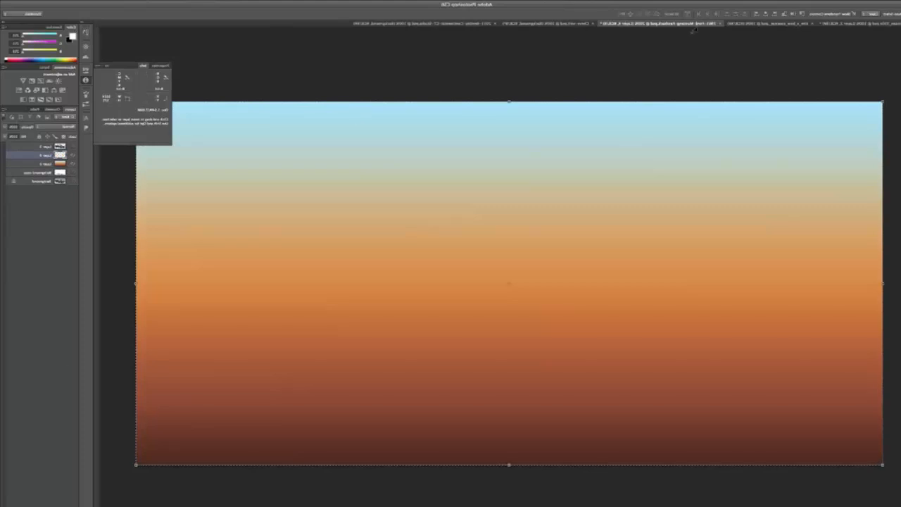
Load the alpha channel as a selection, fill it with black on the new layer, deselect, and show the Mustang cutout.
left_click(777, 1)
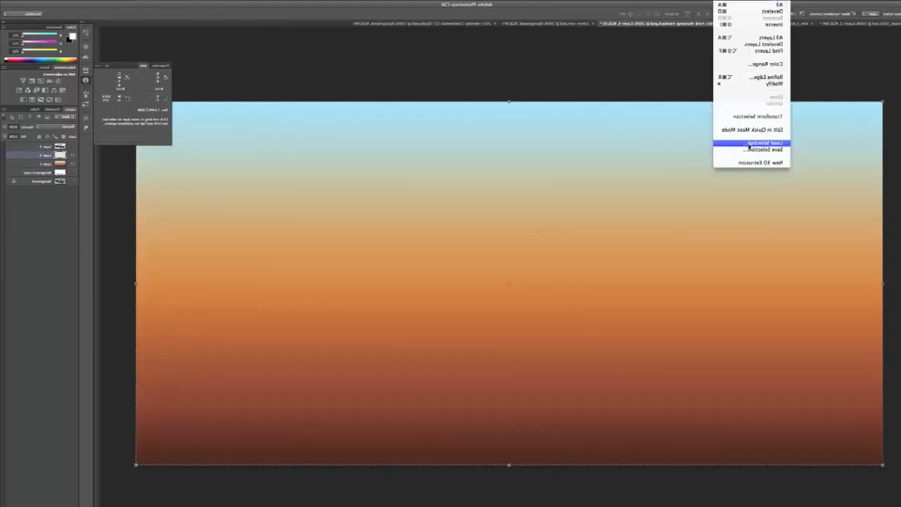
left_click(755, 143)
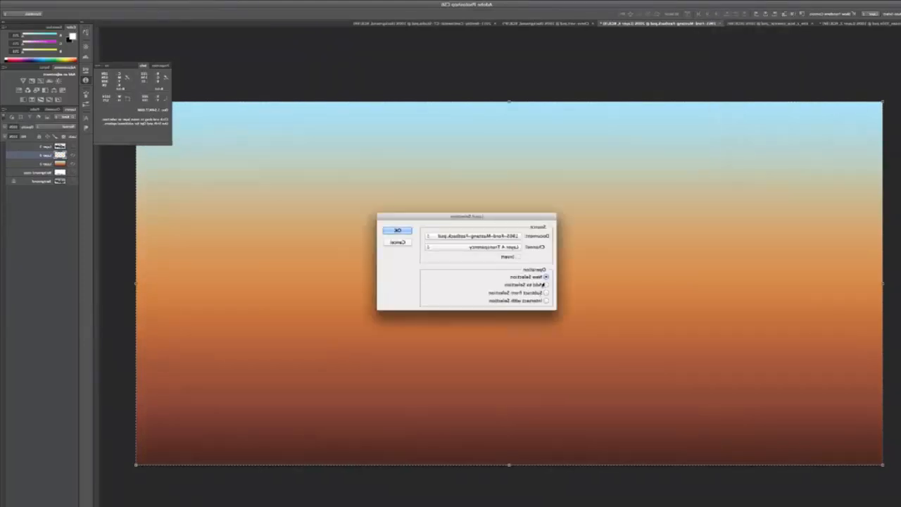
left_click(447, 248)
left_click(459, 258)
left_click(397, 231)
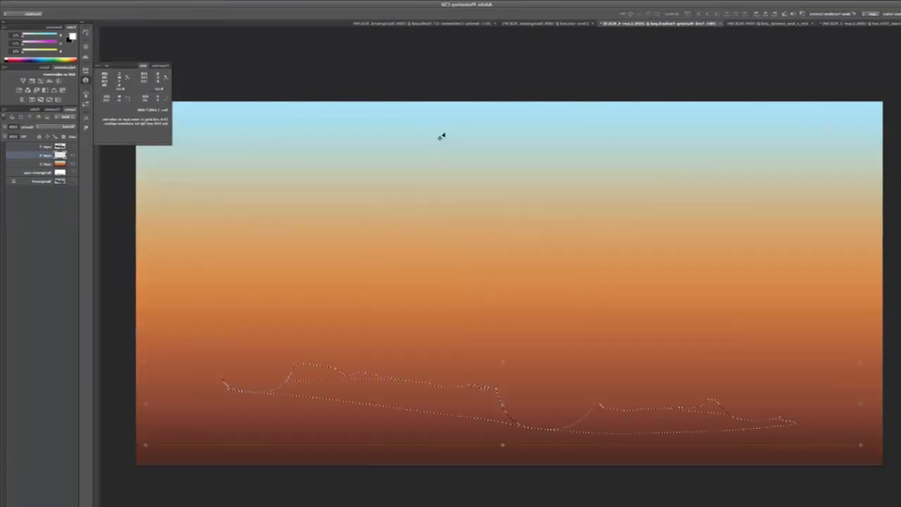
key("alt+BackSpace")
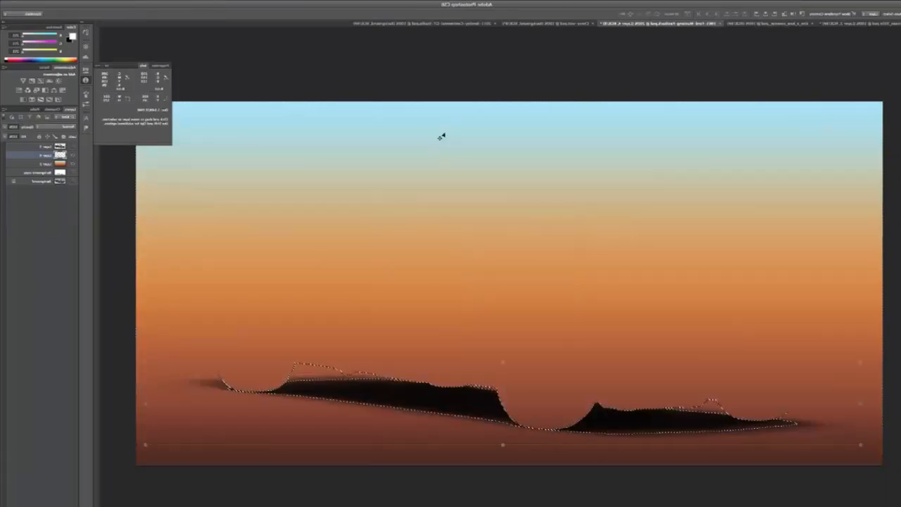
key("ctrl+d")
left_click(70, 147)
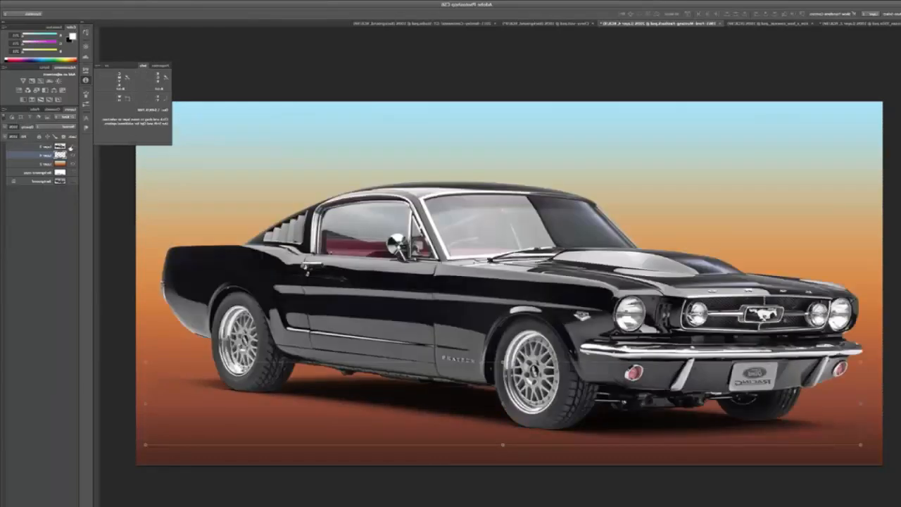
Merge the Mustang cutout layer and its shadow layer into one layer.
left_click(48, 147)
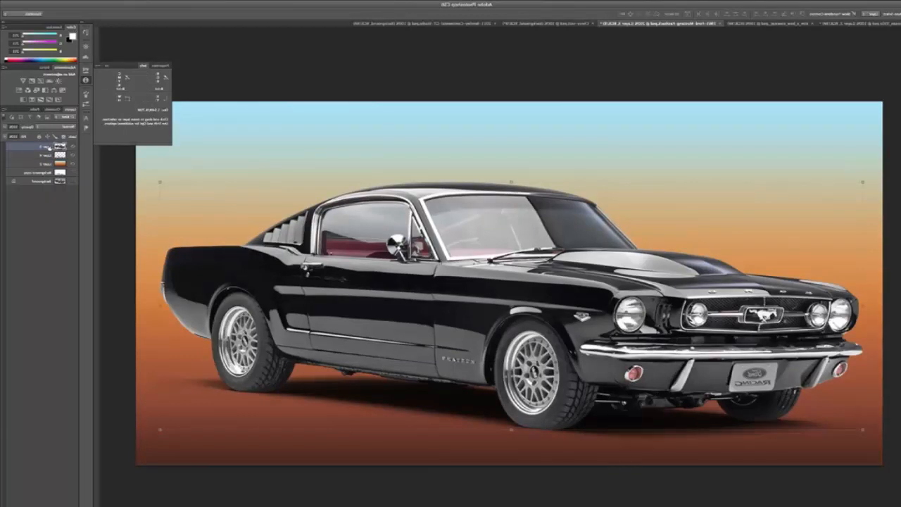
left_click(45, 214)
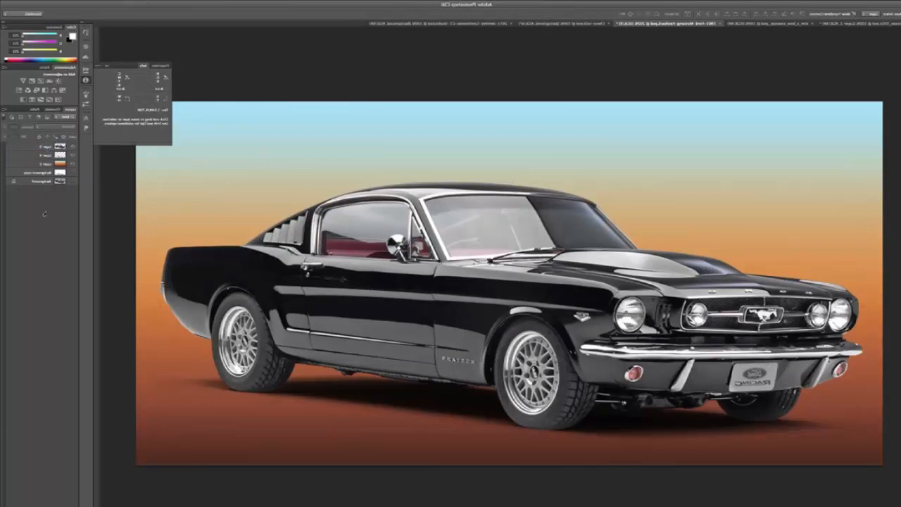
left_click(51, 155)
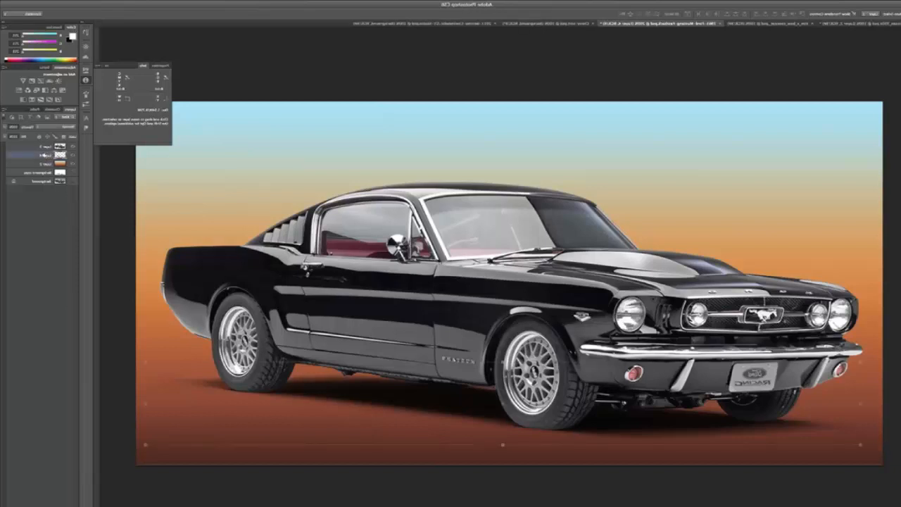
left_click(39, 147, "shift")
left_click(3, 111)
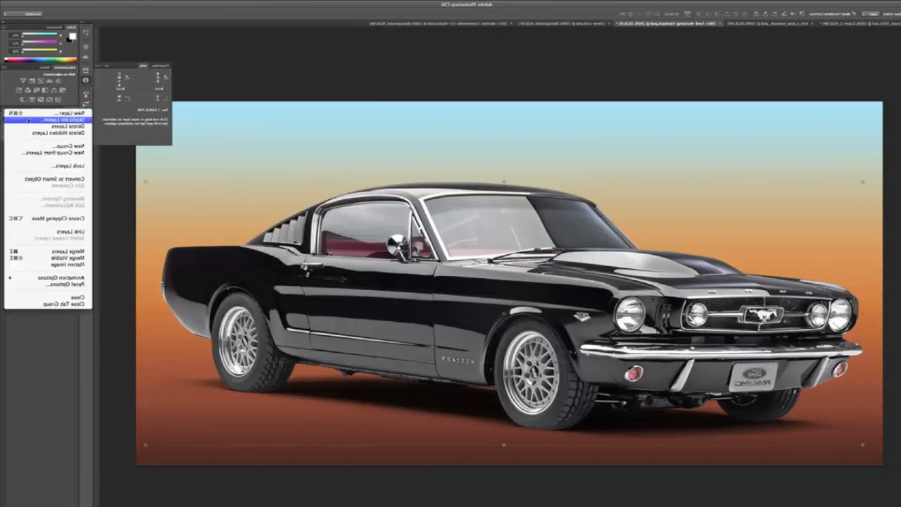
left_click(46, 252)
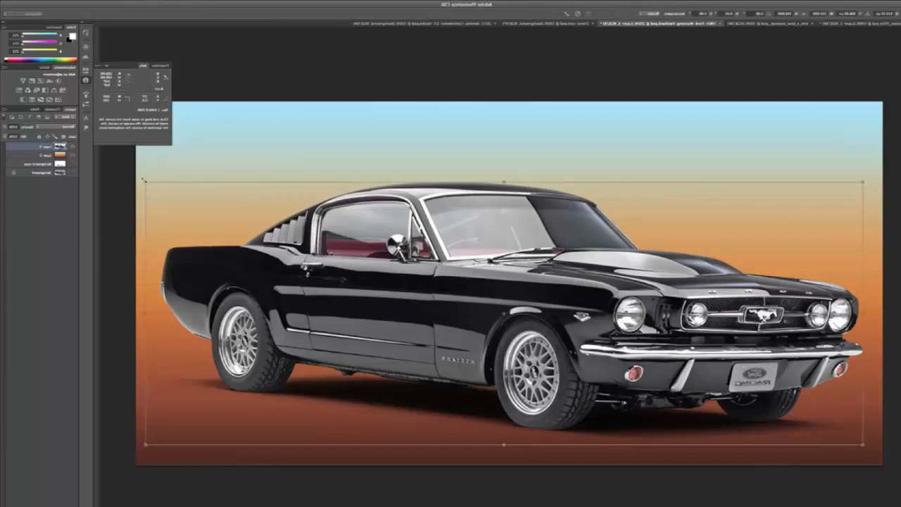
Scale the merged Mustang and shadow down to about 45% and move it upward over the gradient.
left_click_drag(144, 181, 345, 240)
key("Return")
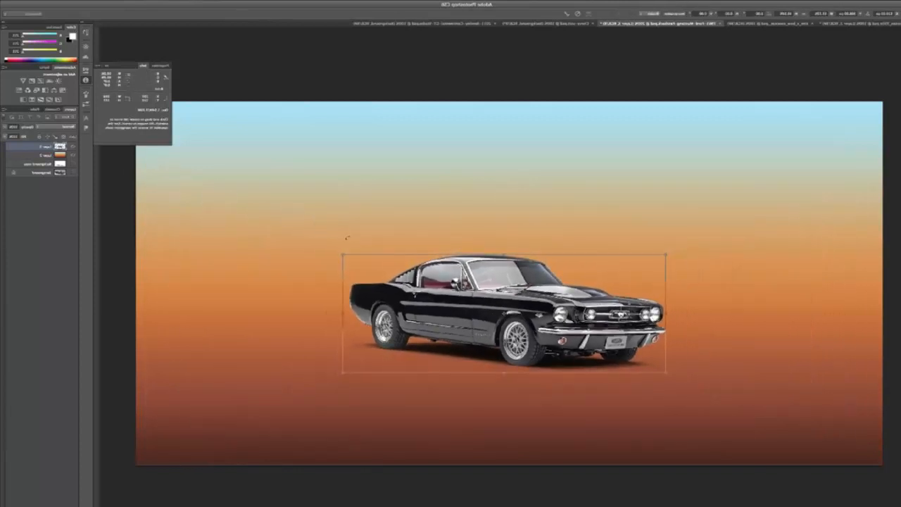
left_click_drag(410, 285, 214, 156)
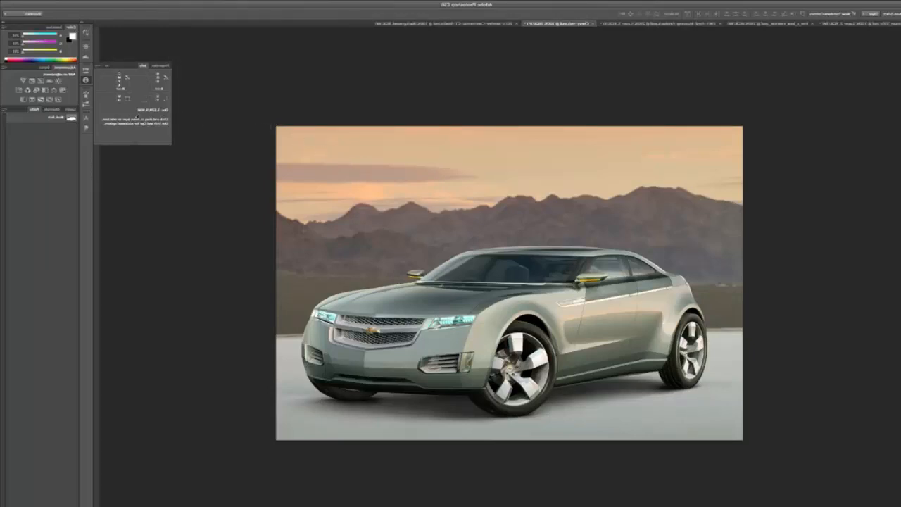
Turn the Chevrolet's path into a selection, copy that area of the Background onto a new layer, and place it topmost.
left_click(58, 118)
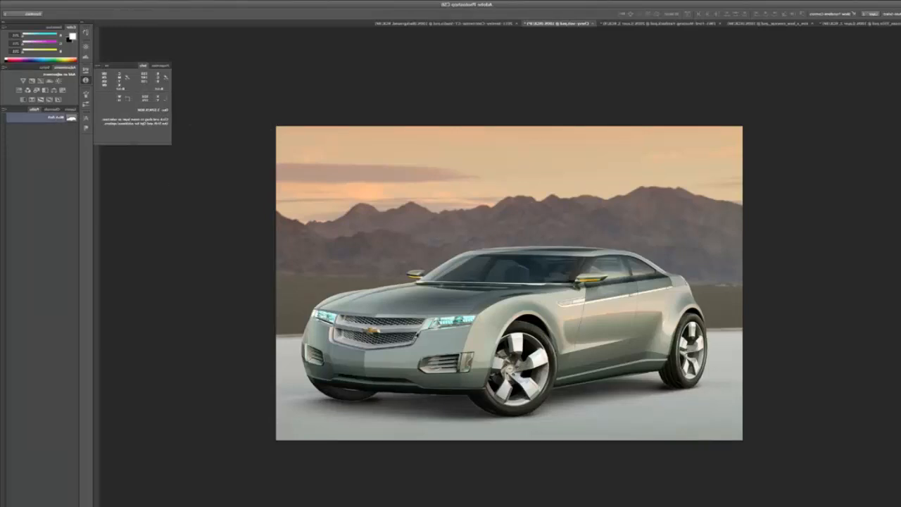
key("ctrl+Return")
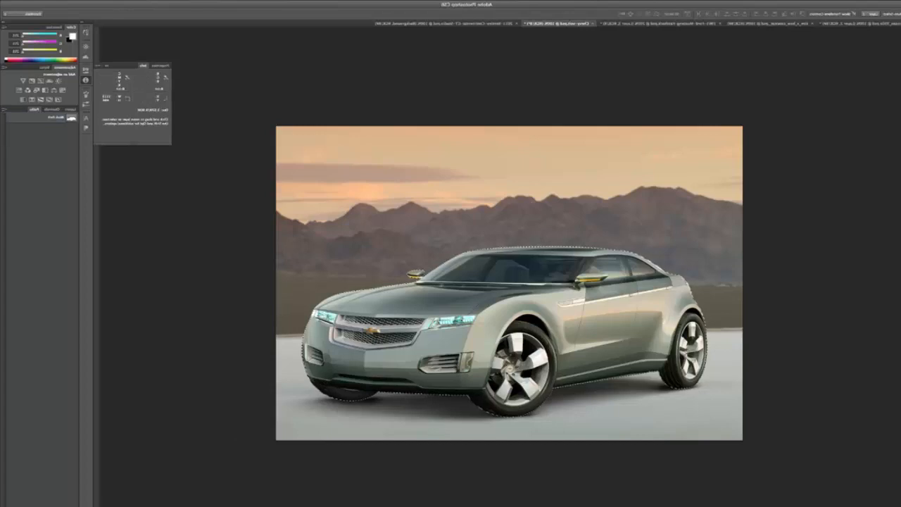
left_click(68, 109)
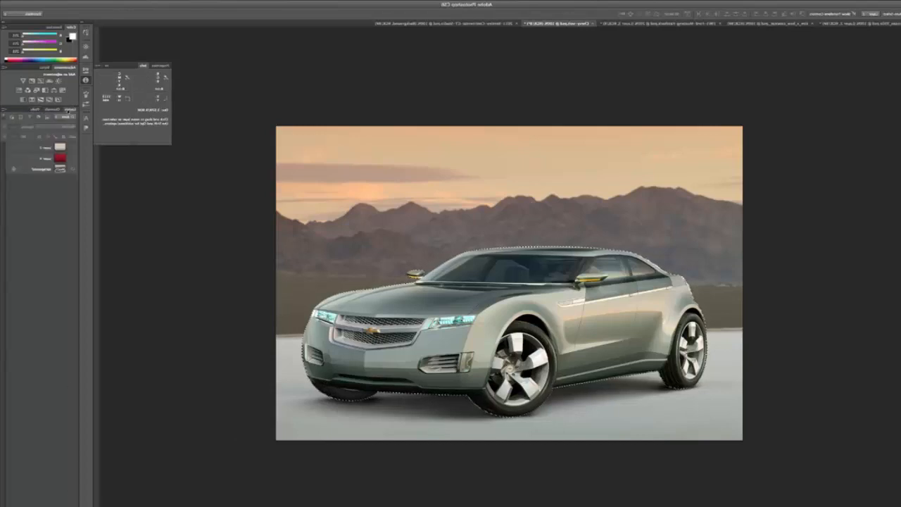
left_click(32, 170)
key("ctrl+j")
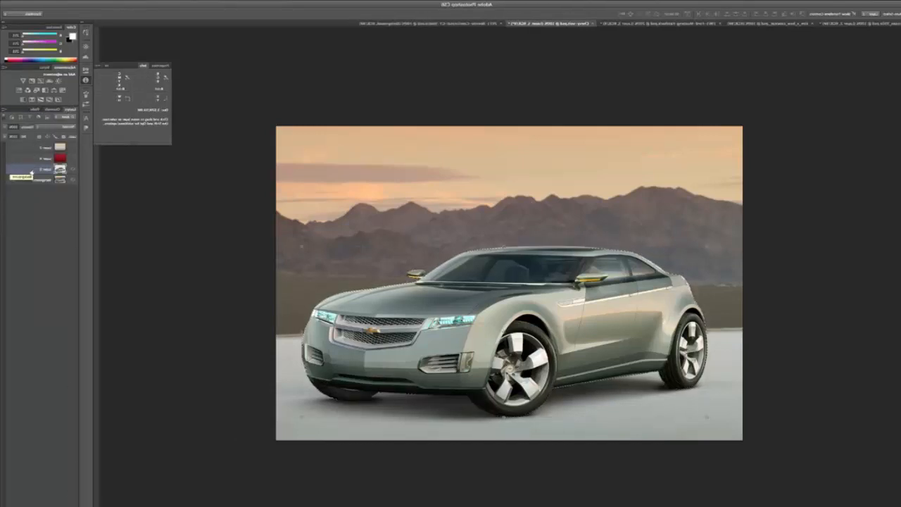
left_click_drag(32, 173, 32, 144)
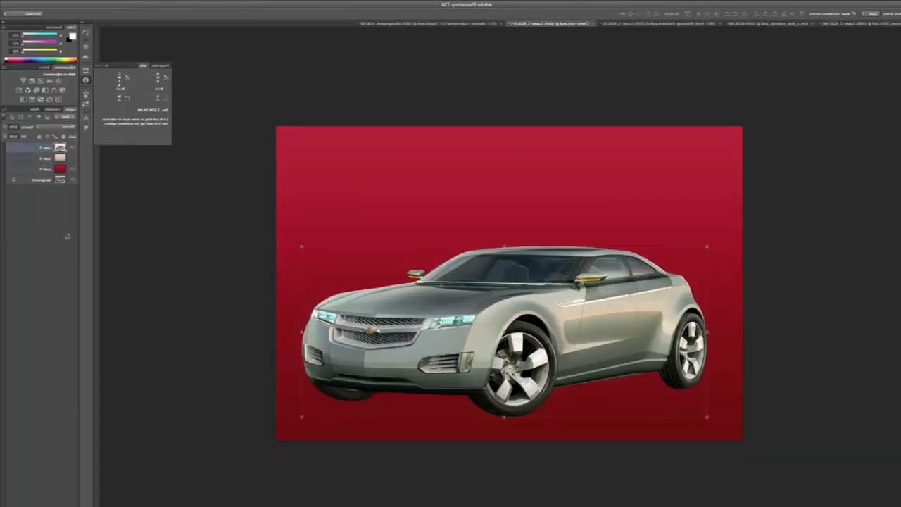
Hide the Chevrolet cutout and red gradient layers, and duplicate the Background layer.
left_click(72, 151)
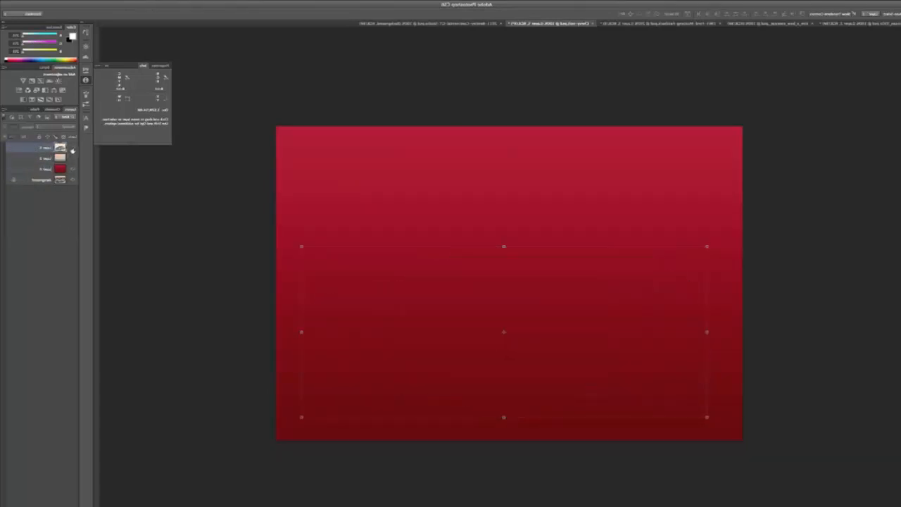
left_click(72, 170)
left_click(48, 181)
left_click(5, 110)
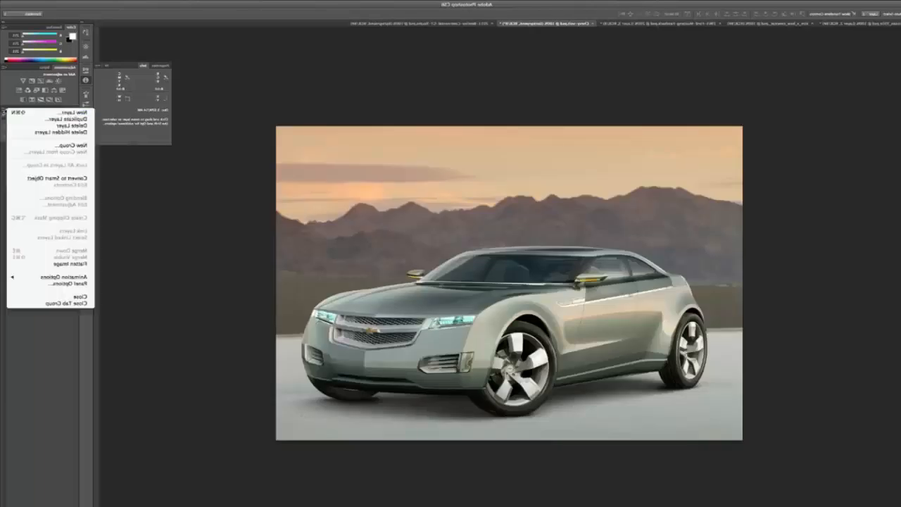
left_click(63, 119)
left_click(392, 243)
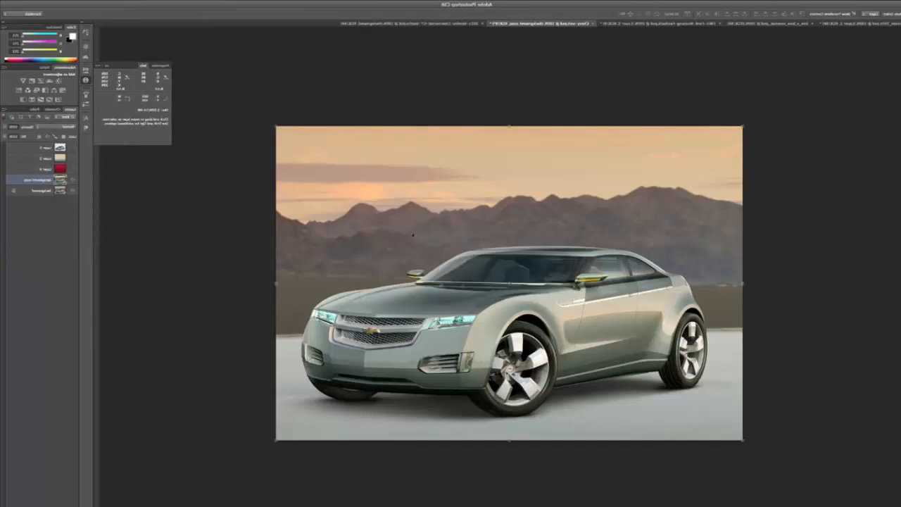
Desaturate the Background copy layer.
left_click(840, 1)
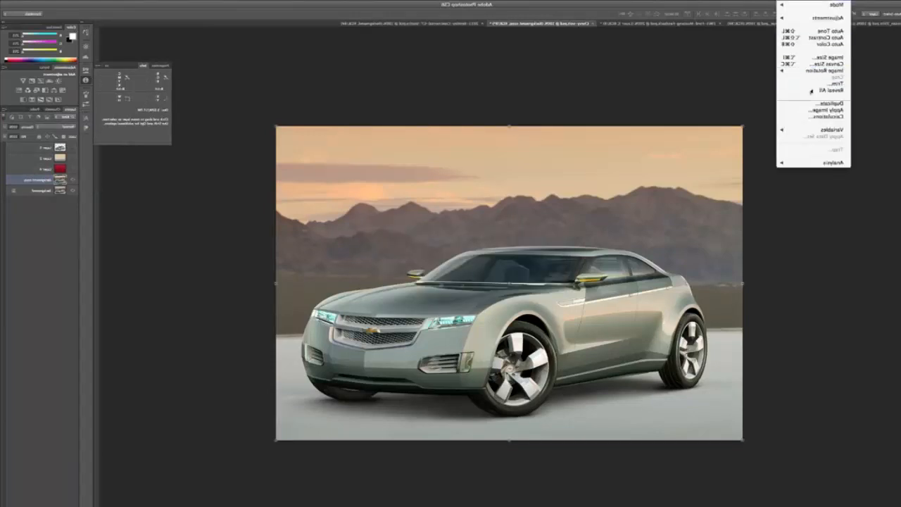
mouse_move(813, 18)
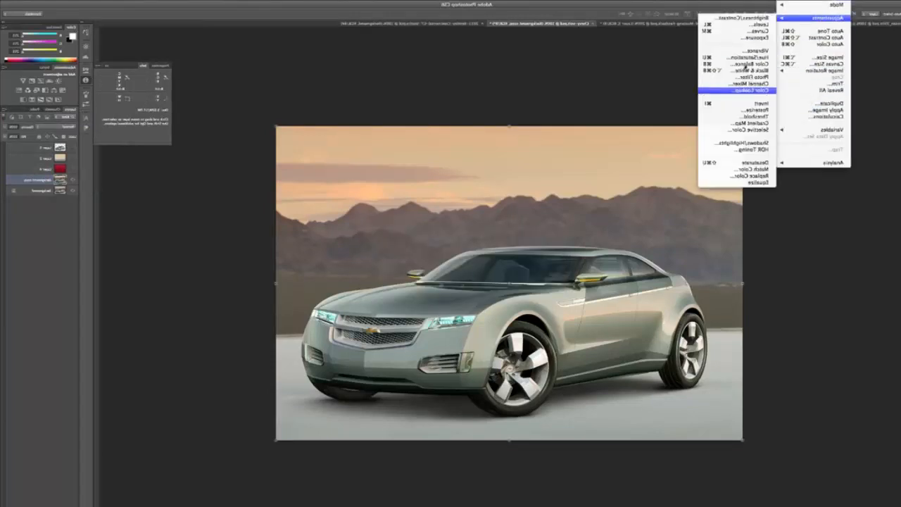
left_click(739, 163)
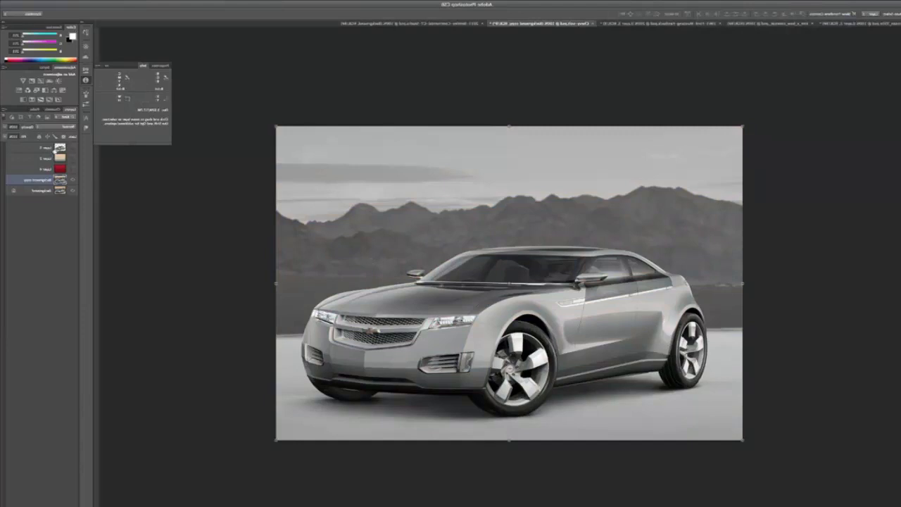
Load the Chevrolet cutout's outline as a selection, fill it with white on the Background copy layer, and deselect.
right_click(57, 149)
left_click(115, 166)
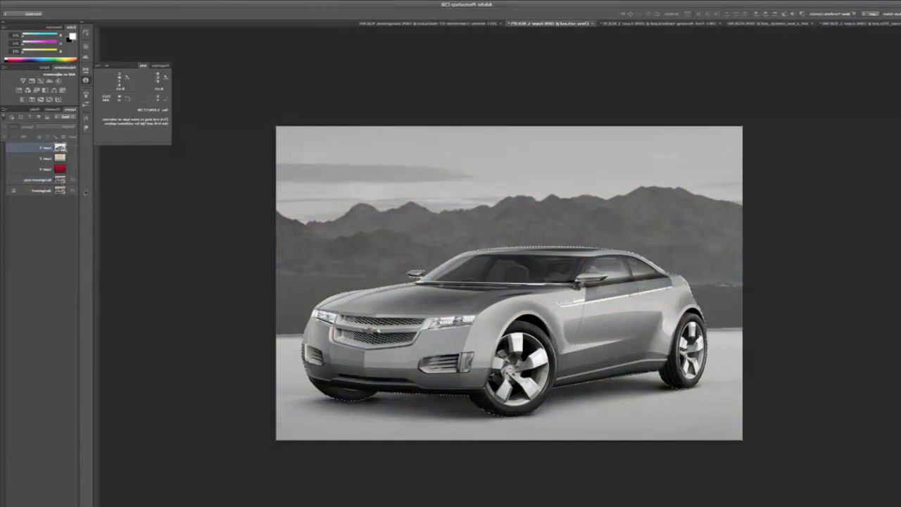
left_click(38, 181)
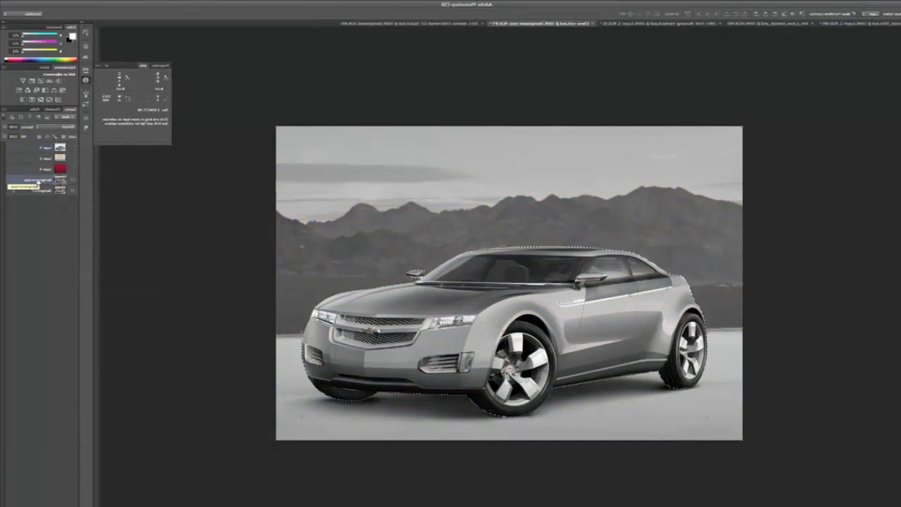
key("ctrl+BackSpace")
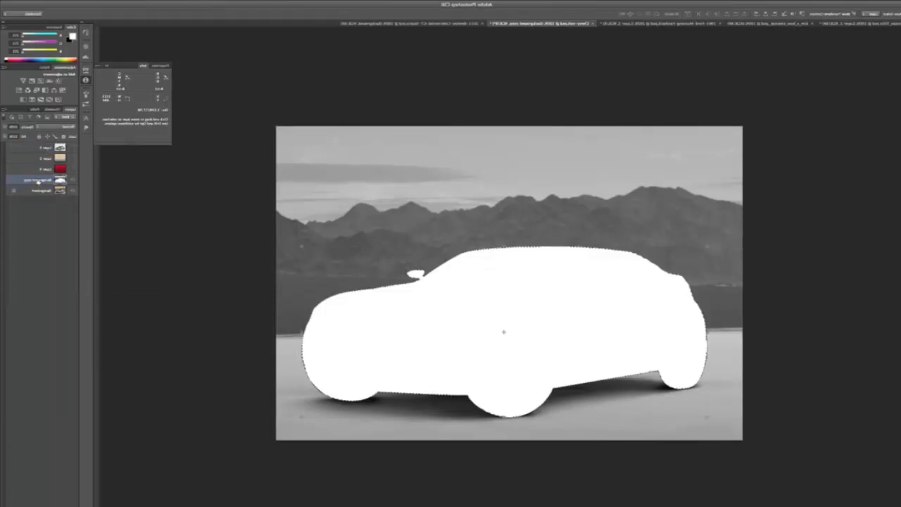
key("ctrl+d")
Select the full-width area above the ground shadow on the Background copy layer, fill it with white, and deselect.
key("ctrl+t")
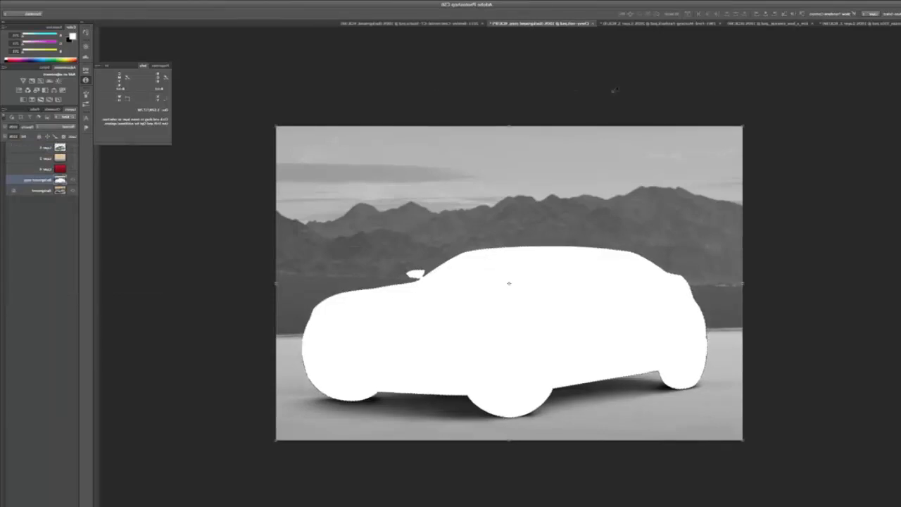
key("Return")
left_click_drag(753, 102, 185, 374)
key("alt+BackSpace")
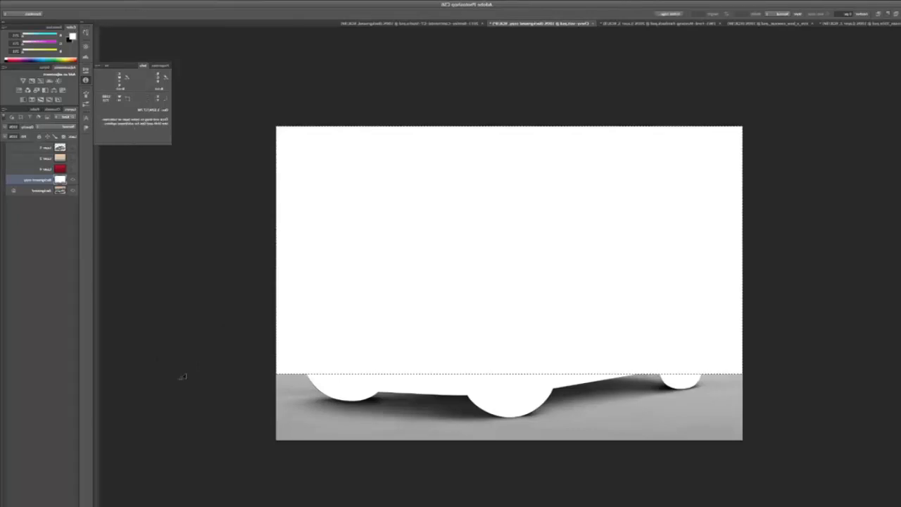
key("super+d")
Build a combined selection of the grey floor strip below the shadow and the spare areas at both ends, fill it white, and deselect.
left_click_drag(746, 459, 200, 418)
left_click_drag(320, 366, 237, 383)
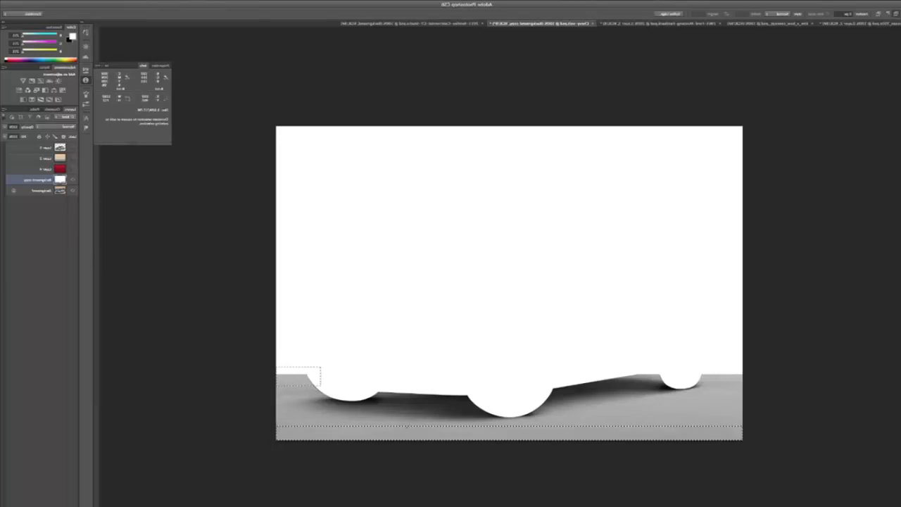
left_click_drag(755, 393, 682, 450)
left_click_drag(777, 347, 735, 425)
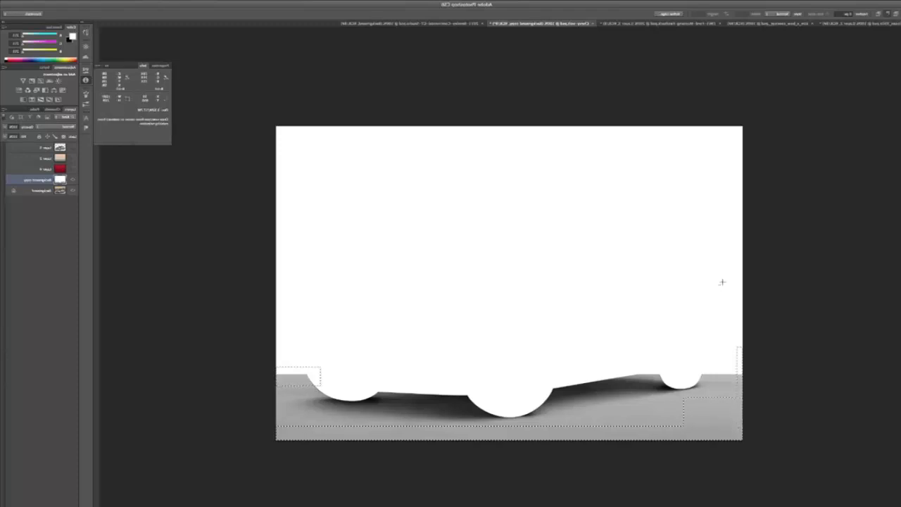
key("alt+BackSpace")
key("ctrl+d")
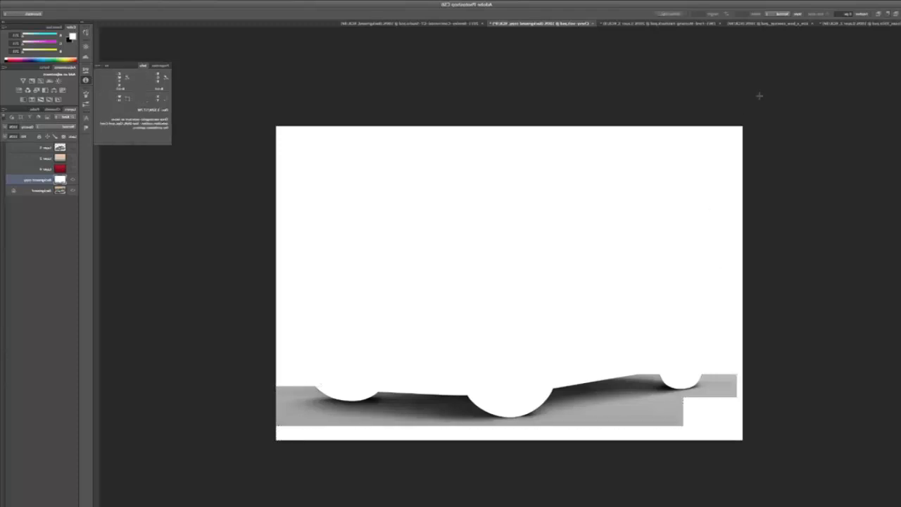
Lower the Levels white input on the Background copy layer until the floor around the shadow turns white, and paint out the leftover grey marks.
left_click(835, 3)
mouse_move(821, 17)
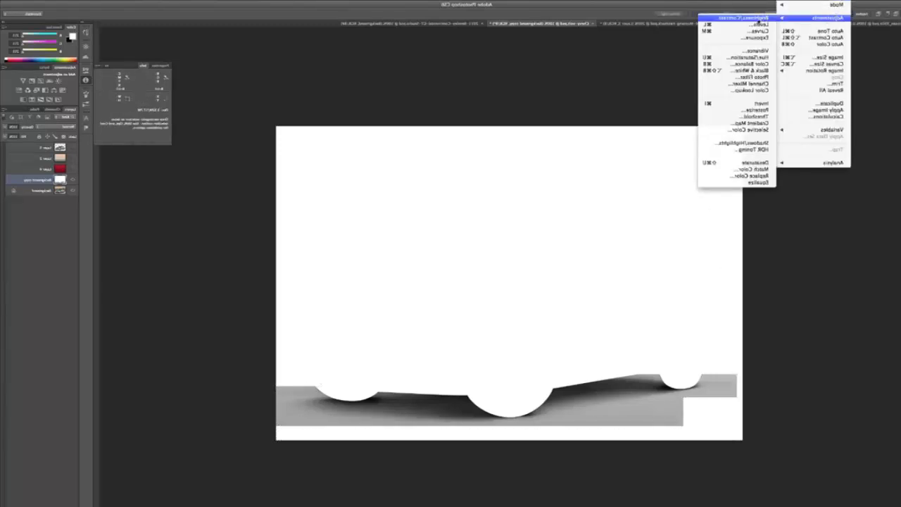
left_click(753, 26)
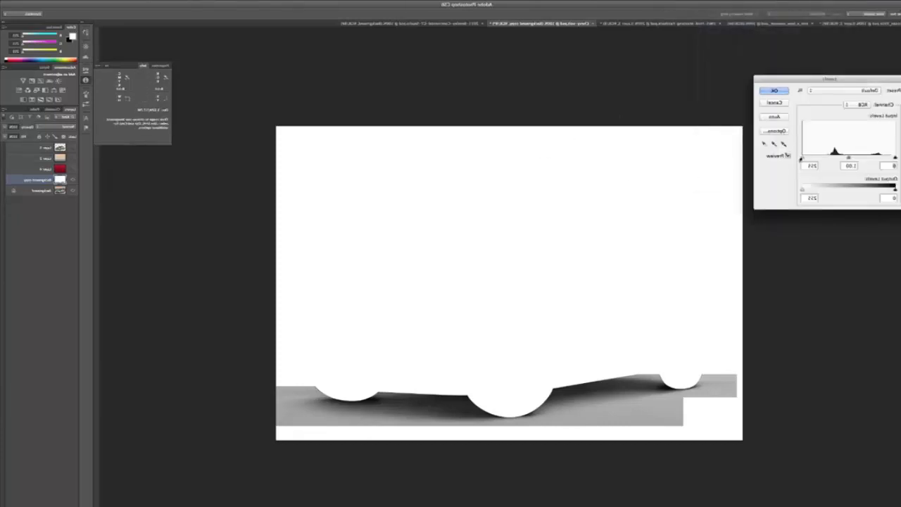
left_click_drag(803, 159, 835, 160)
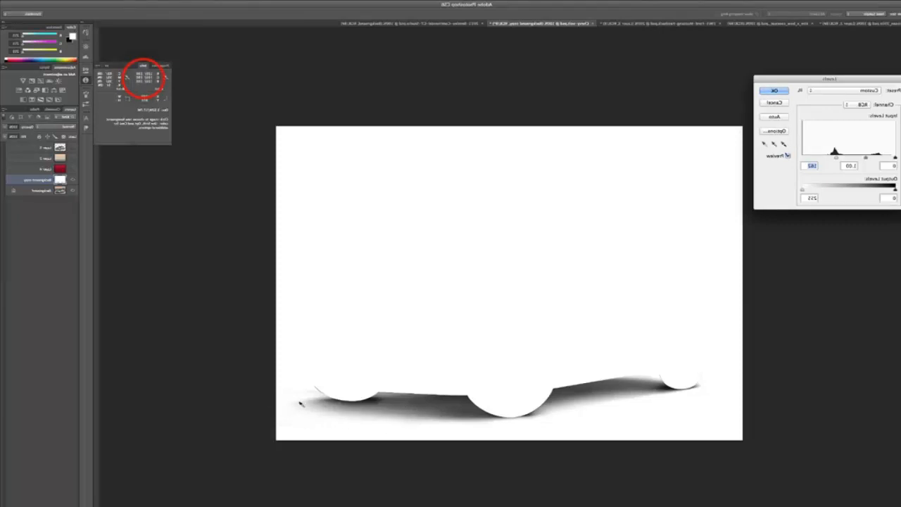
left_click(774, 92)
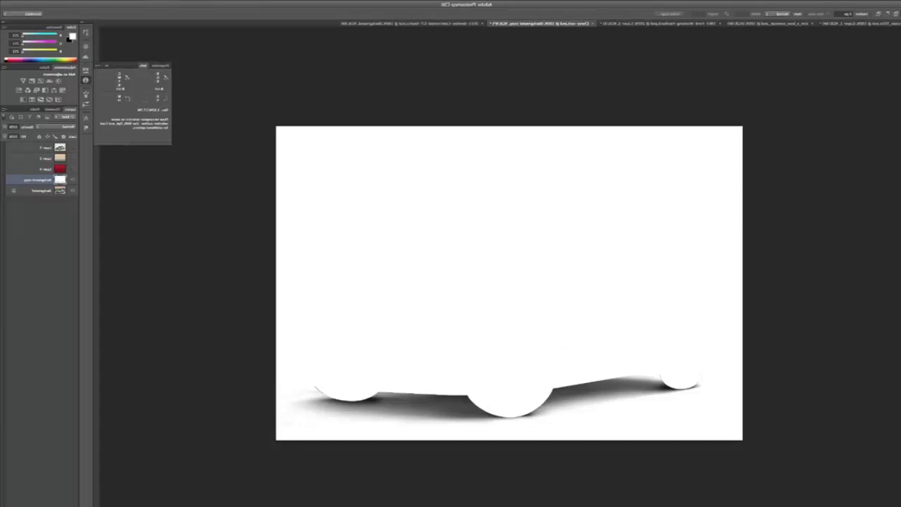
key("b")
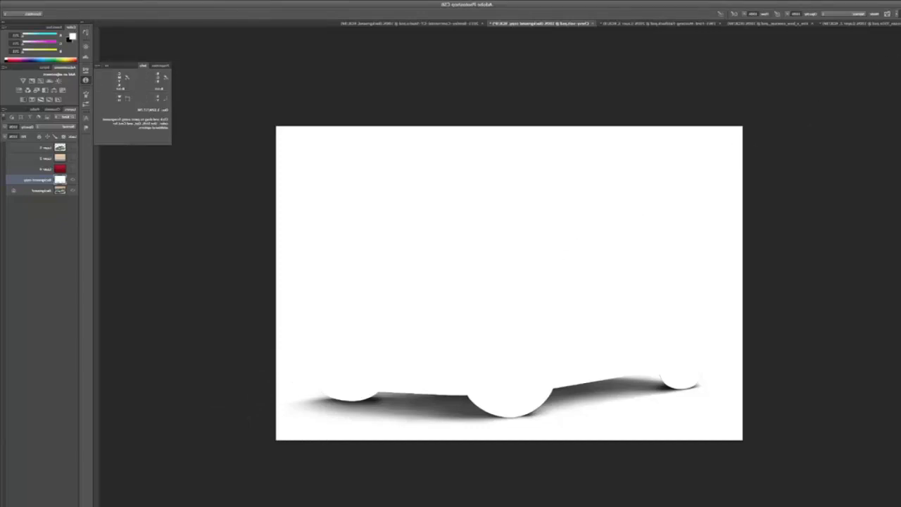
Copy the Background copy layer's image into a new alpha channel, invert the channel, and return to the RGB composite and the layers.
key("ctrl+t")
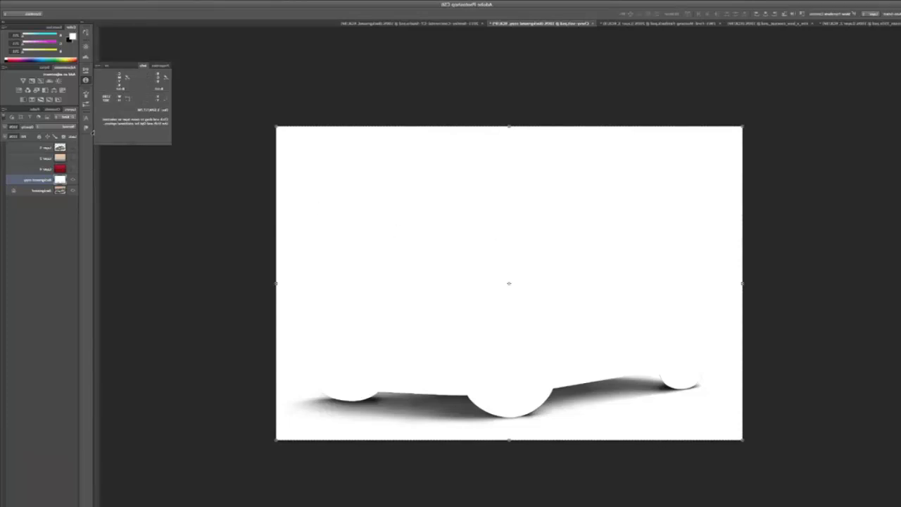
left_click(54, 110)
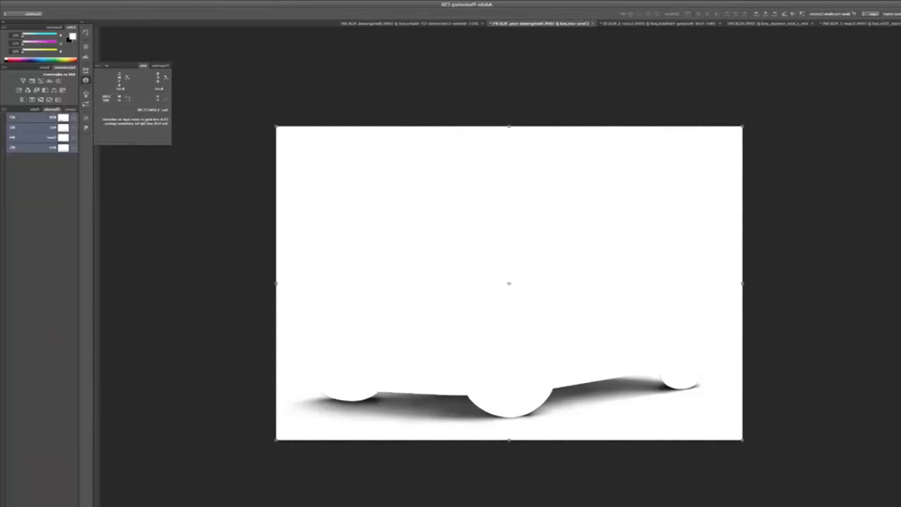
left_click(22, 505)
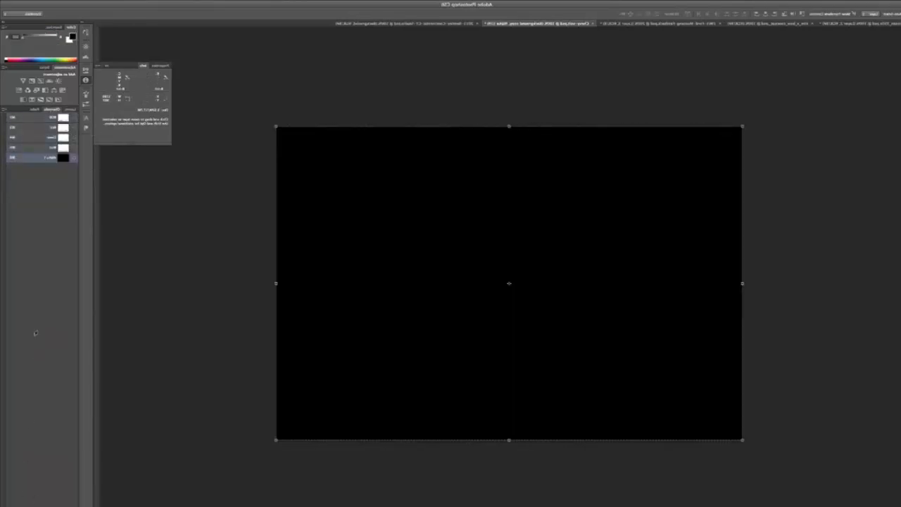
key("ctrl+v")
key("ctrl+i")
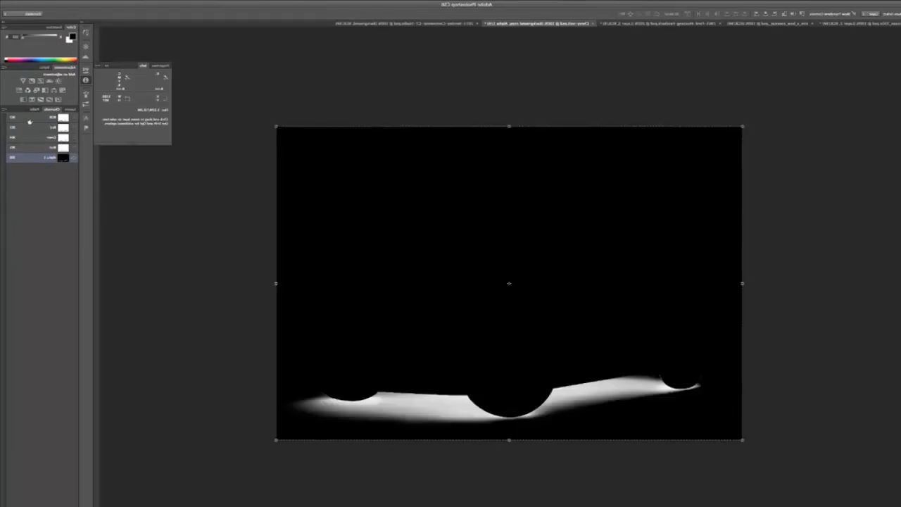
left_click(30, 119)
left_click(70, 110)
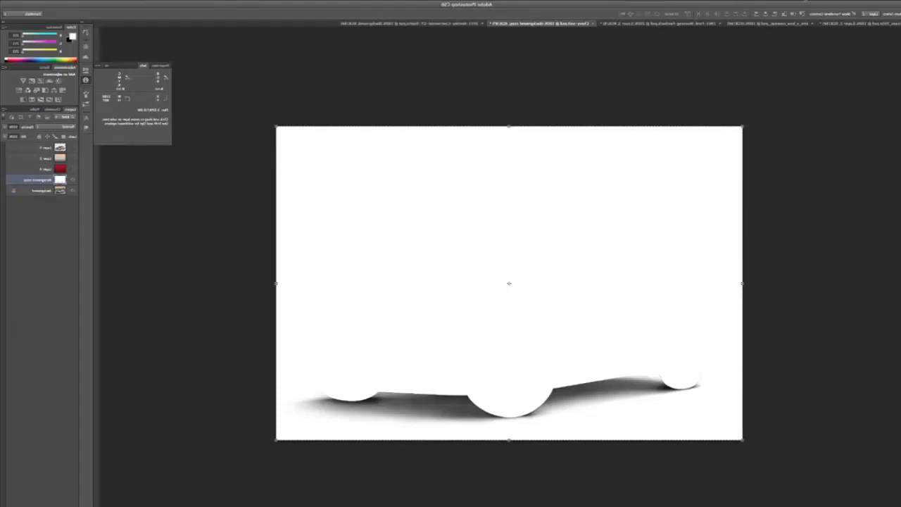
Load the inverted shadow alpha channel as a new selection.
left_click(782, 0)
left_click(745, 144)
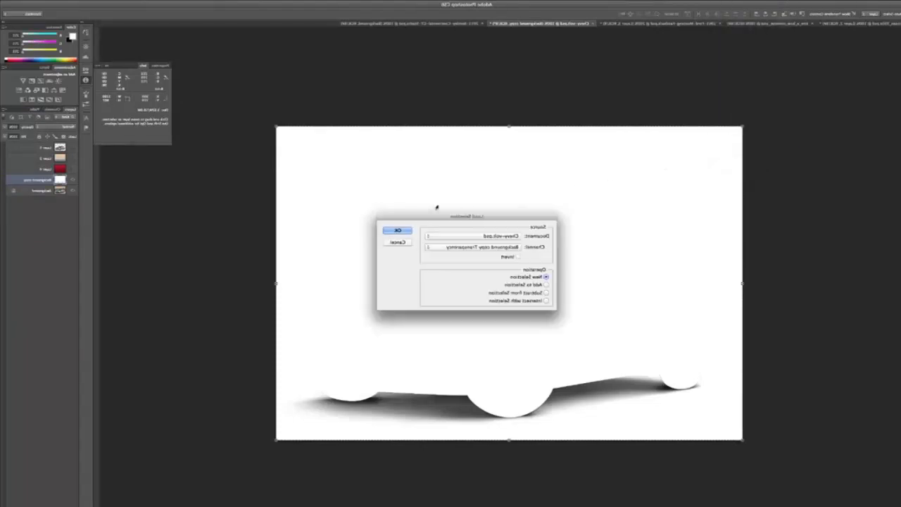
left_click(460, 252)
left_click(455, 259)
left_click(391, 233)
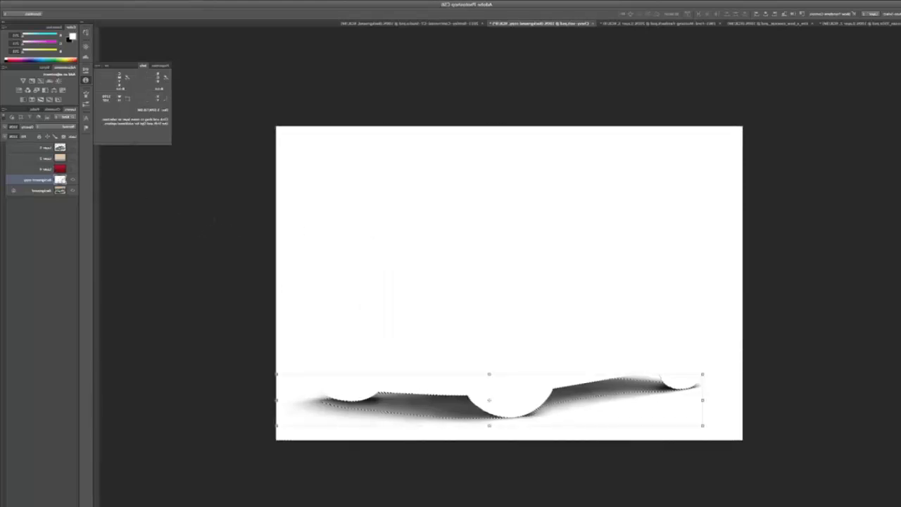
Hide the Background copy and Background layers, add a new layer above the red gradient, fill the shadow selection with black, and deselect.
left_click(72, 180)
left_click(45, 170)
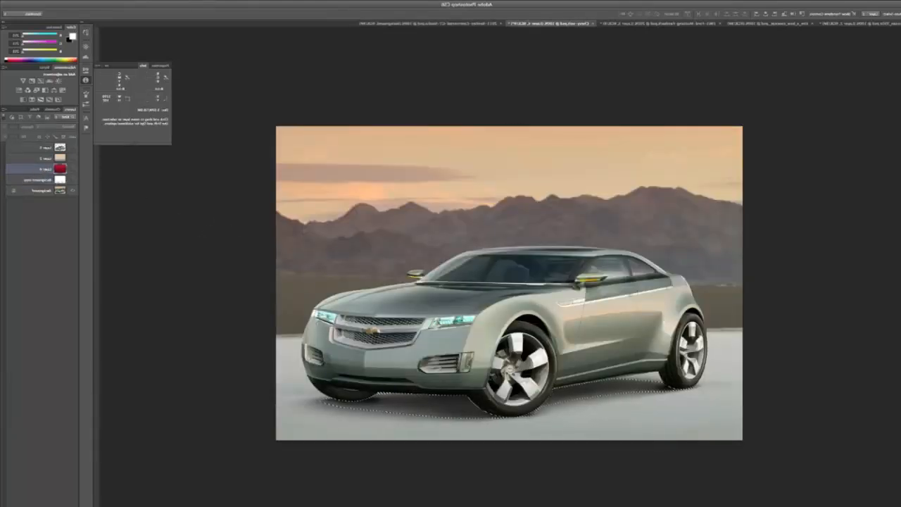
left_click(20, 505)
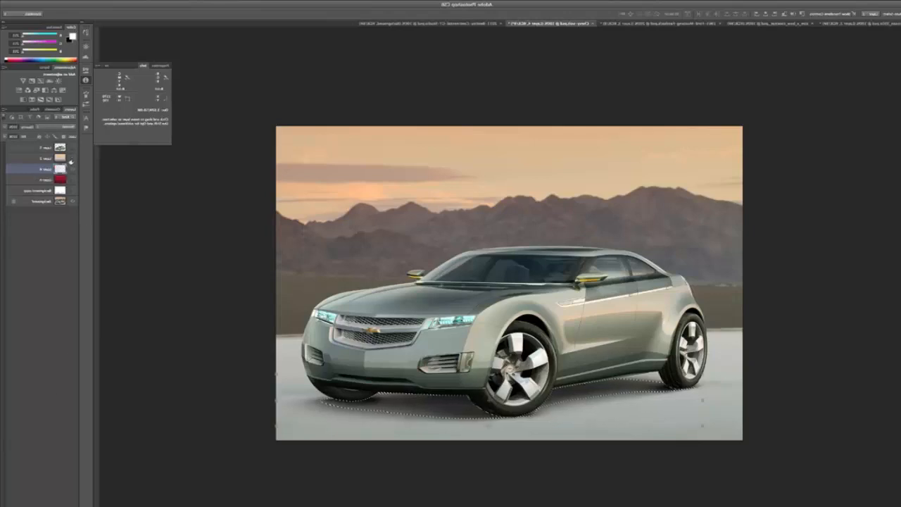
left_click(73, 202)
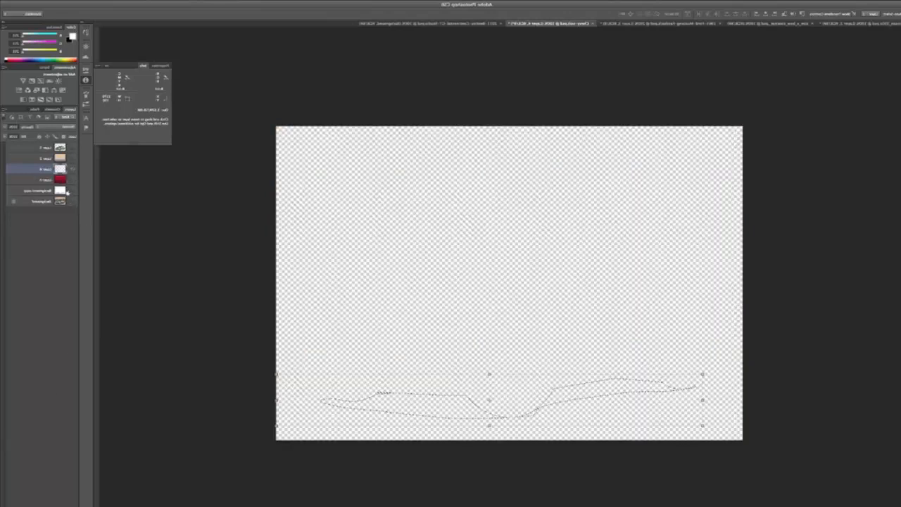
key("super+BackSpace")
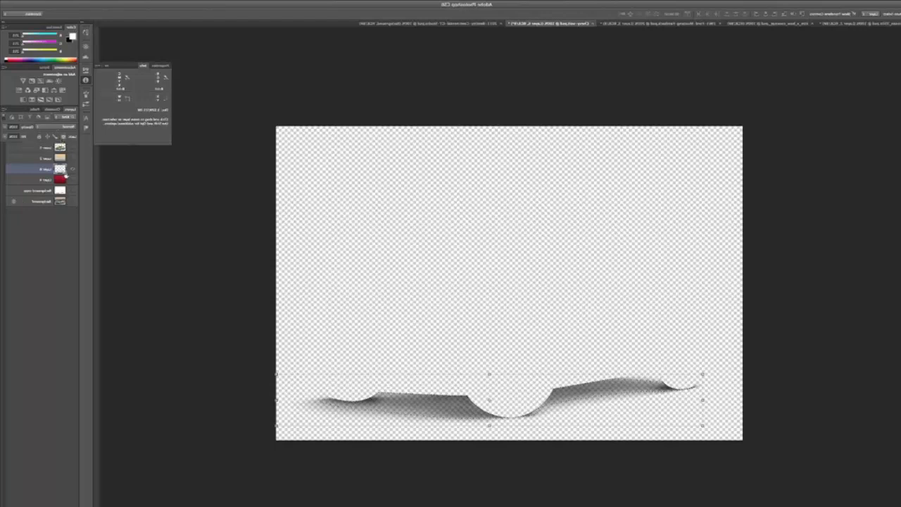
Move the shadow layer directly below the Chevrolet cutout, show the cutout, and merge the two layers.
left_click(40, 156, "shift")
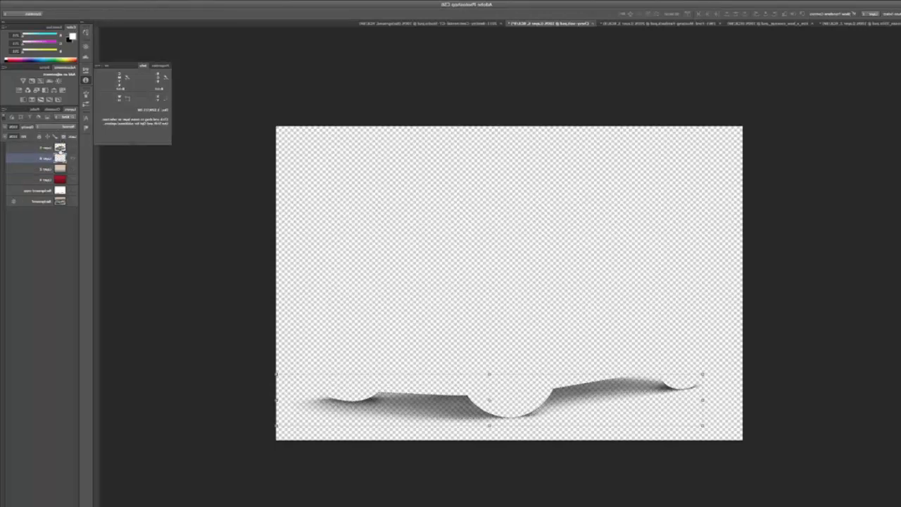
left_click(72, 149)
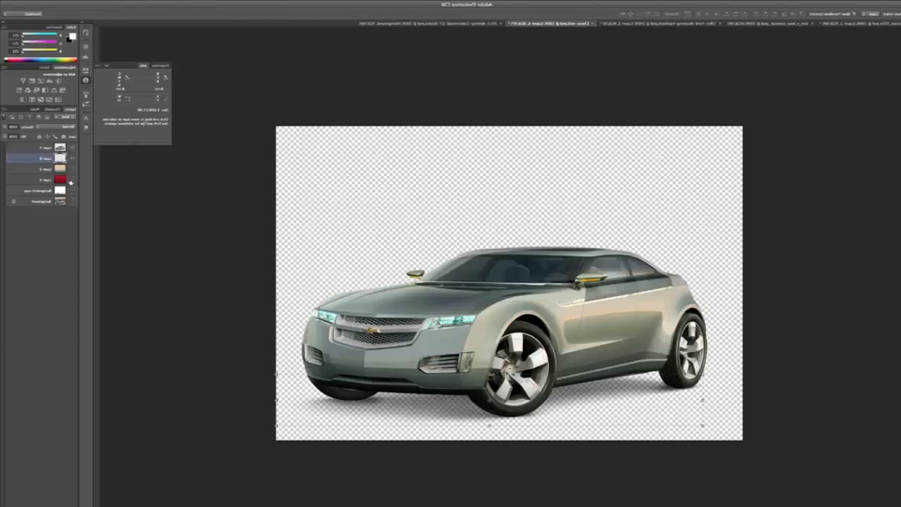
left_click(41, 149)
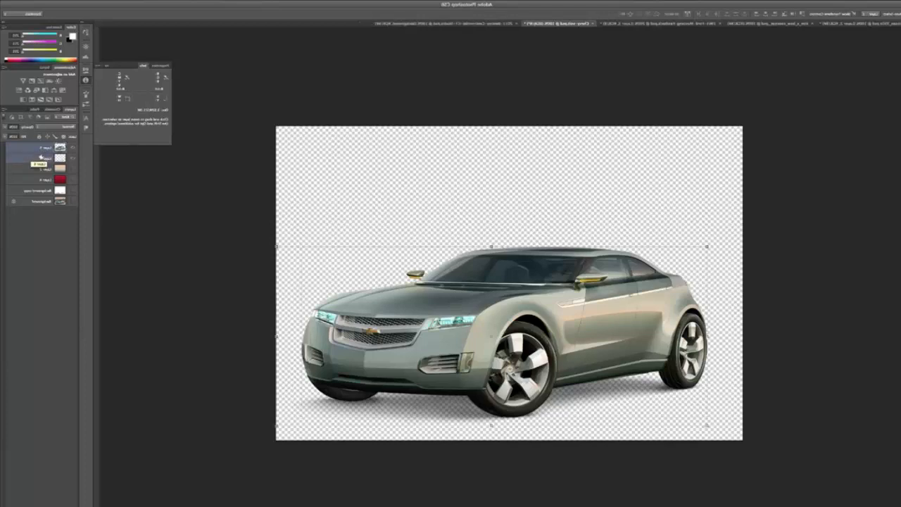
left_click(4, 112)
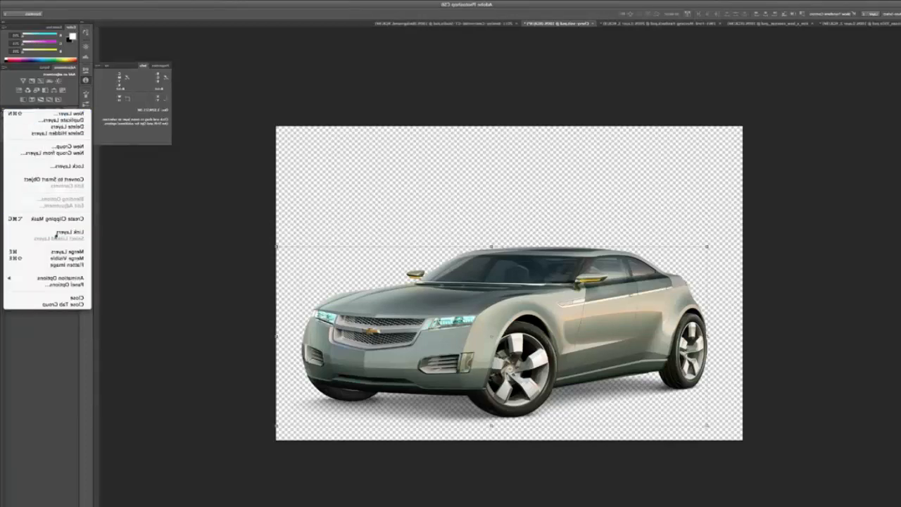
left_click(54, 251)
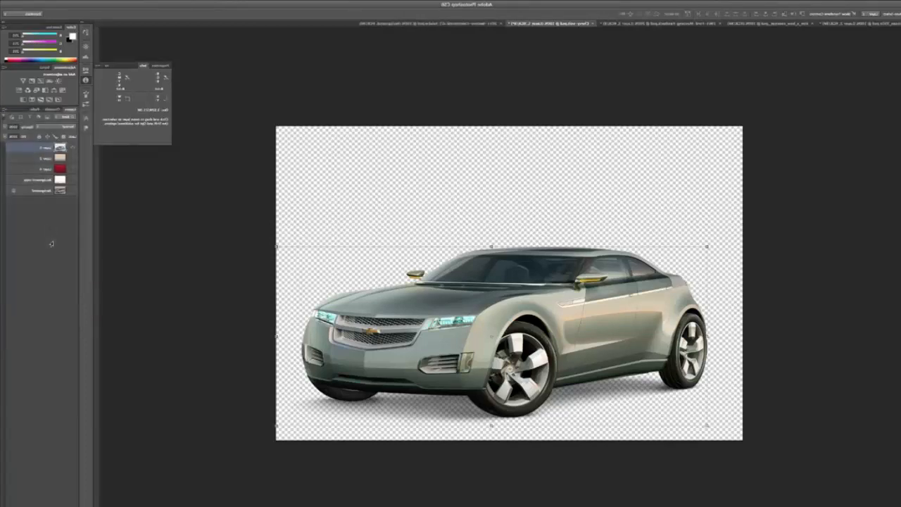
Show the red gradient layer and the peach-to-grey gradient layer behind the merged Chevrolet.
left_click(73, 171)
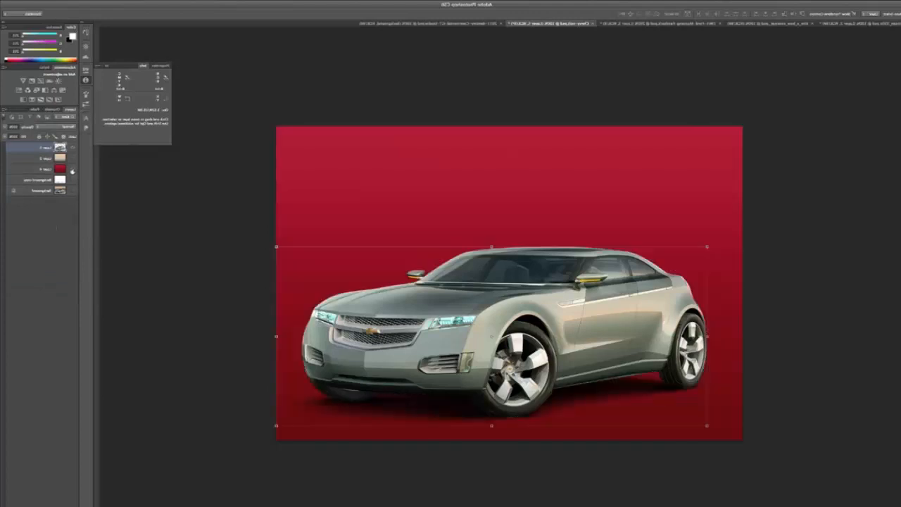
left_click(45, 238)
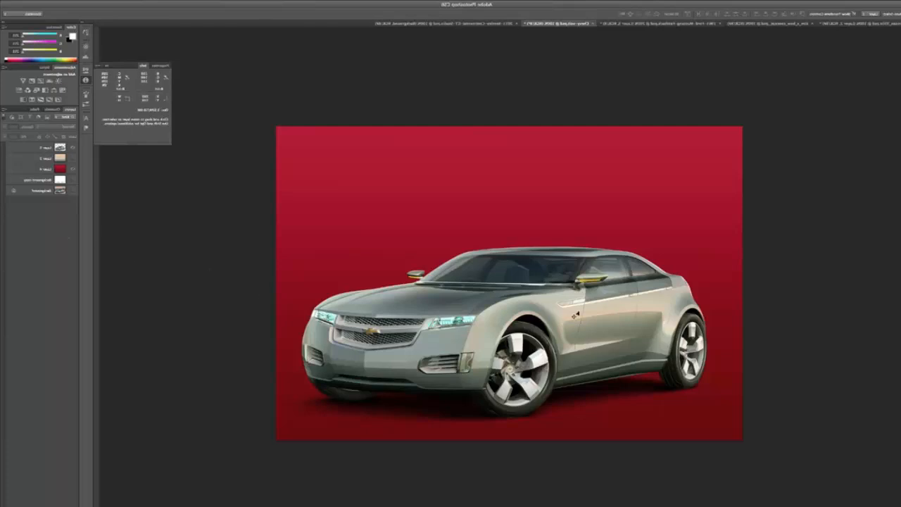
left_click(72, 161)
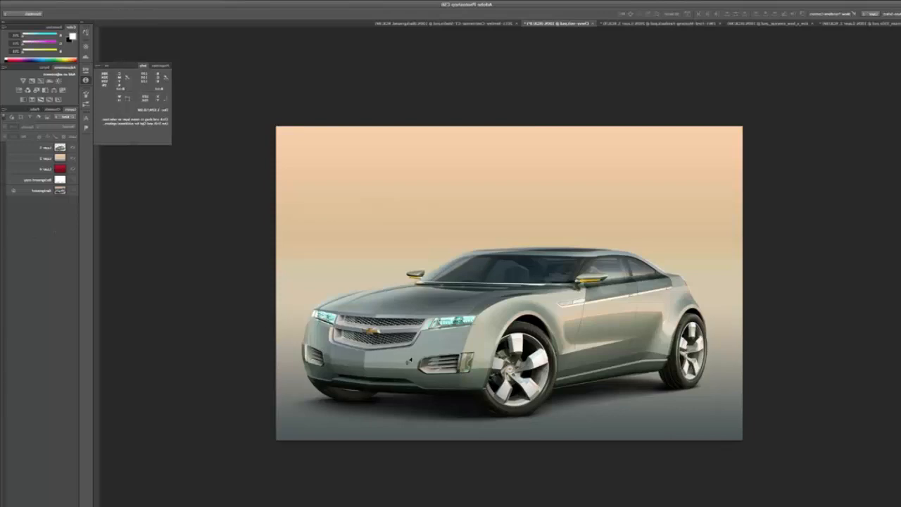
Scale the merged Chevrolet and shadow layer down to about half size and move it to the lower right of the canvas.
left_click(42, 147)
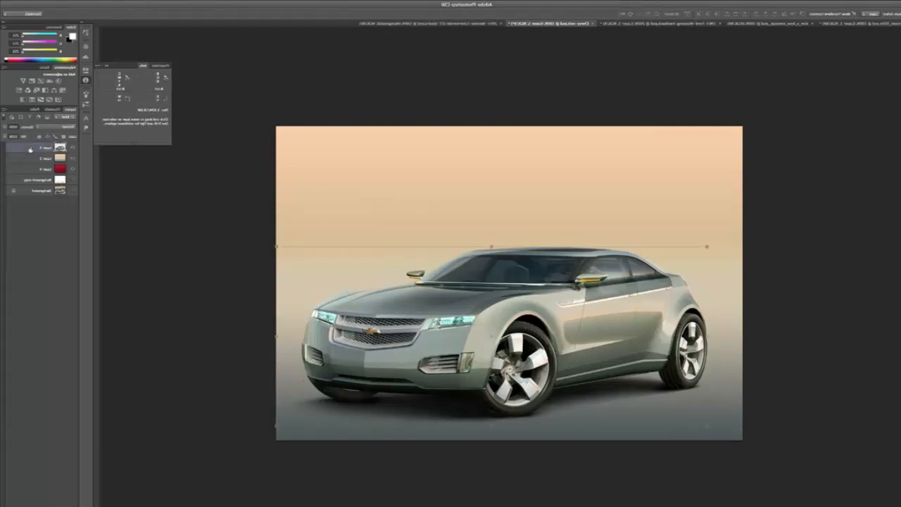
mouse_move(449, 343)
left_mouse_down()
mouse_move(449, 239)
mouse_move(435, 257)
mouse_move(435, 346)
left_mouse_up()
left_click_drag(277, 234, 366, 273)
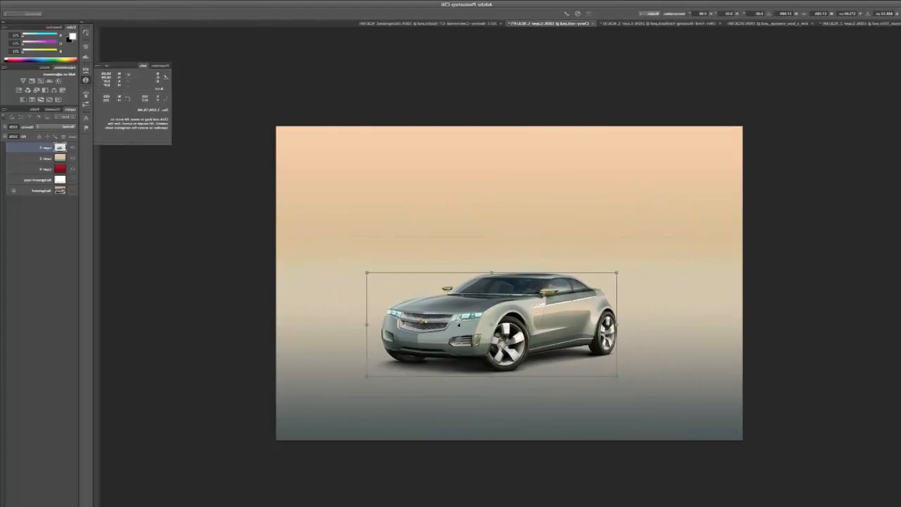
left_click_drag(457, 325, 569, 379)
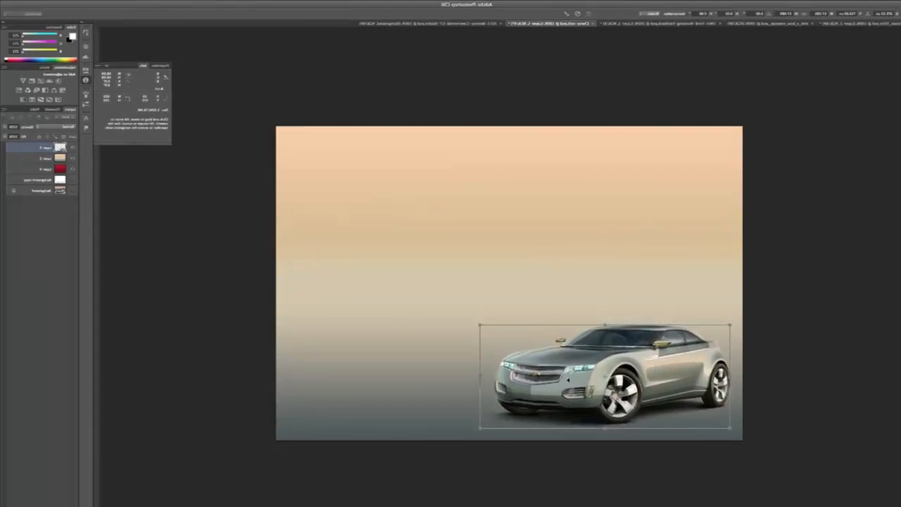
key("Return")
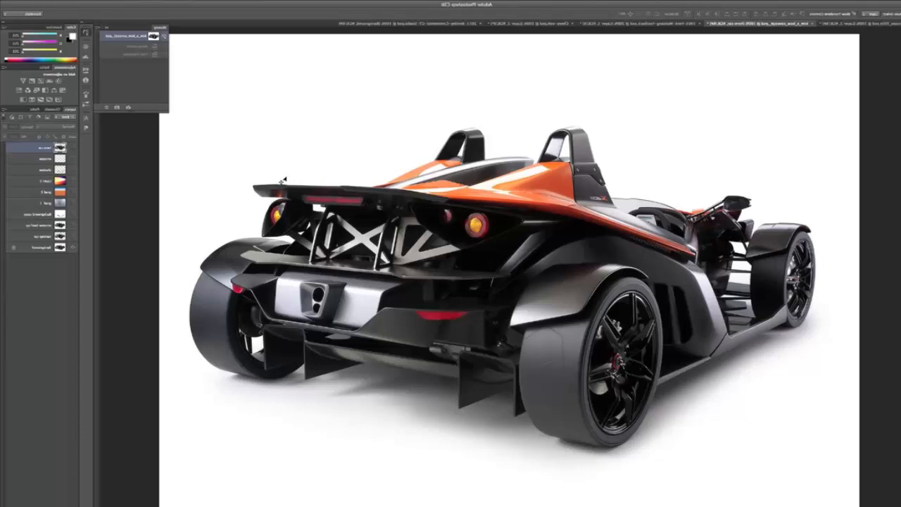
In the orange sports car document, show the blue-grey gradient, check the shadow, car and window layers individually, and show all three together.
left_click(71, 204)
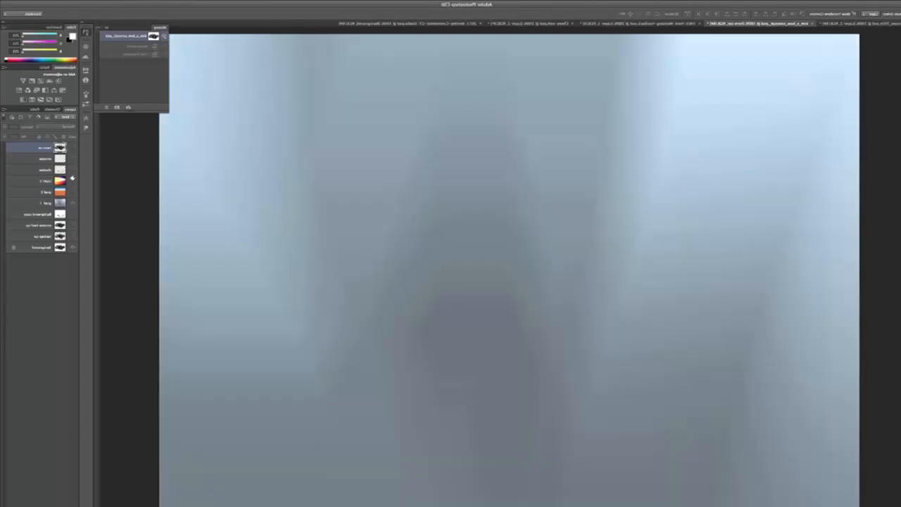
left_click(72, 171)
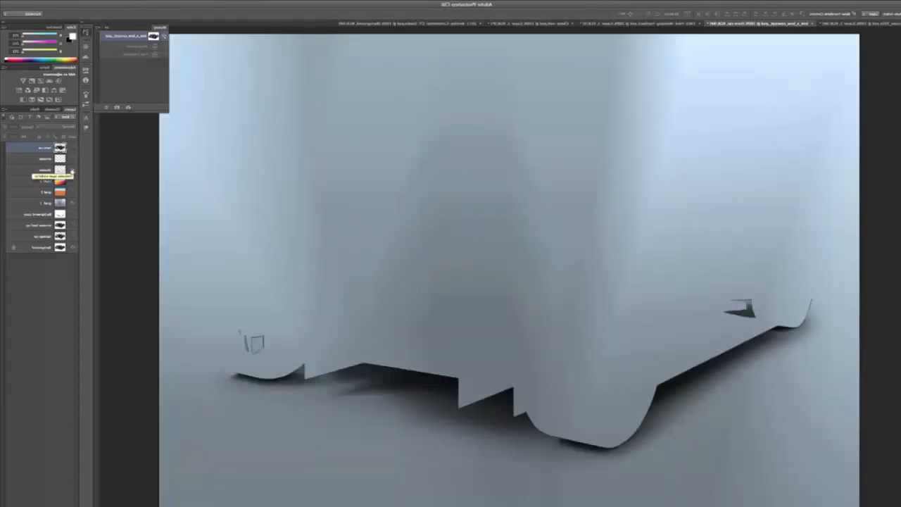
left_click(72, 172)
left_click(72, 148)
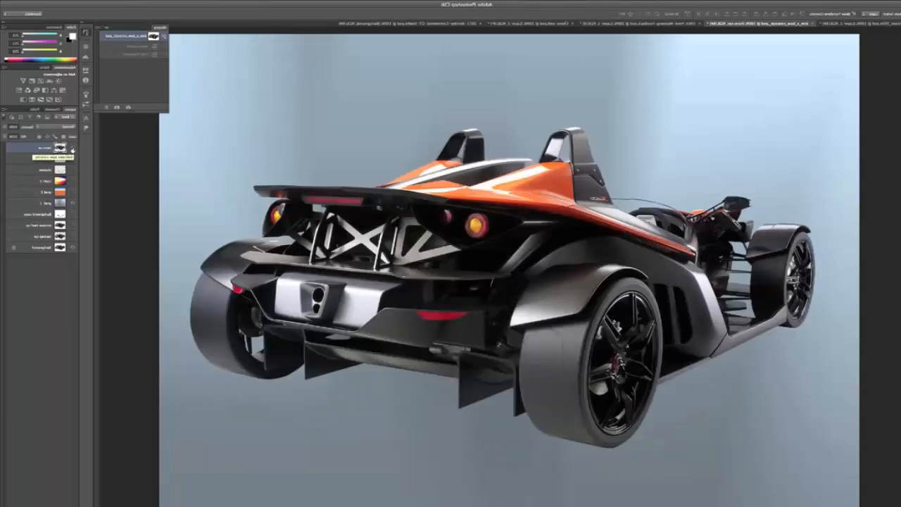
left_click(72, 148)
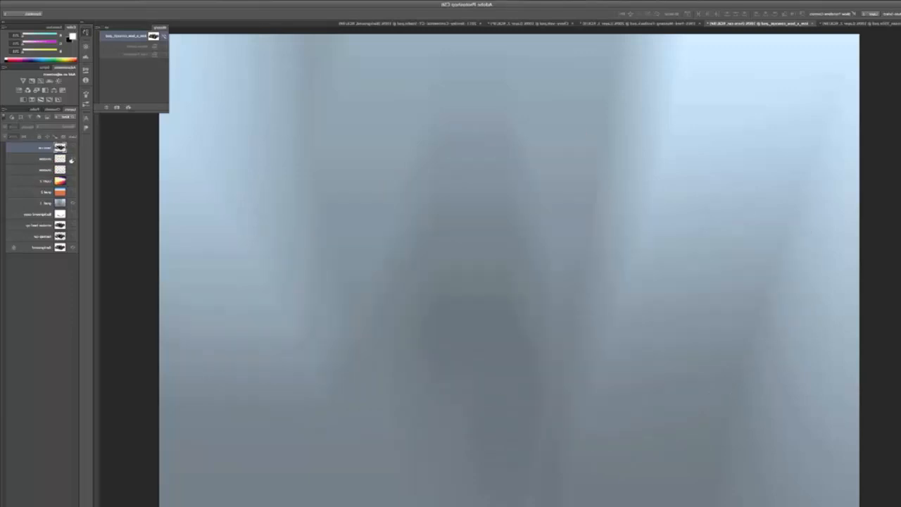
left_click(72, 160)
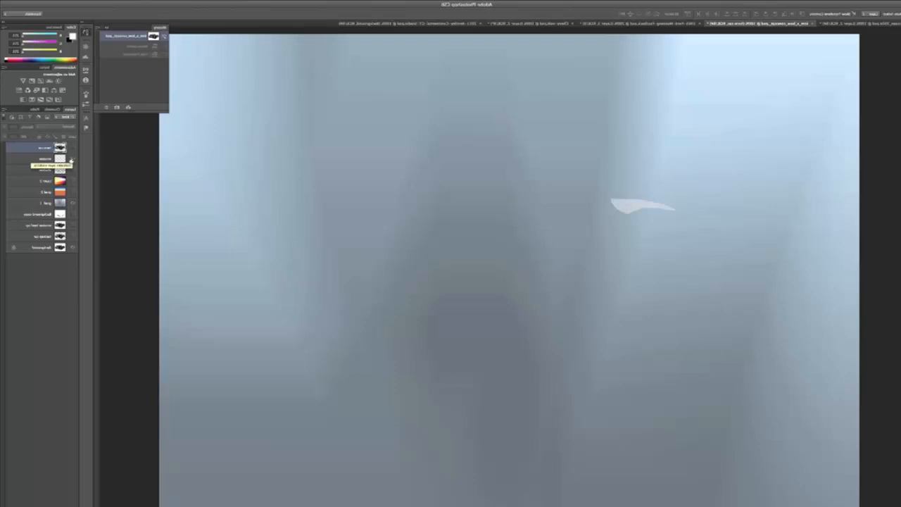
left_click(72, 149)
left_click(72, 171)
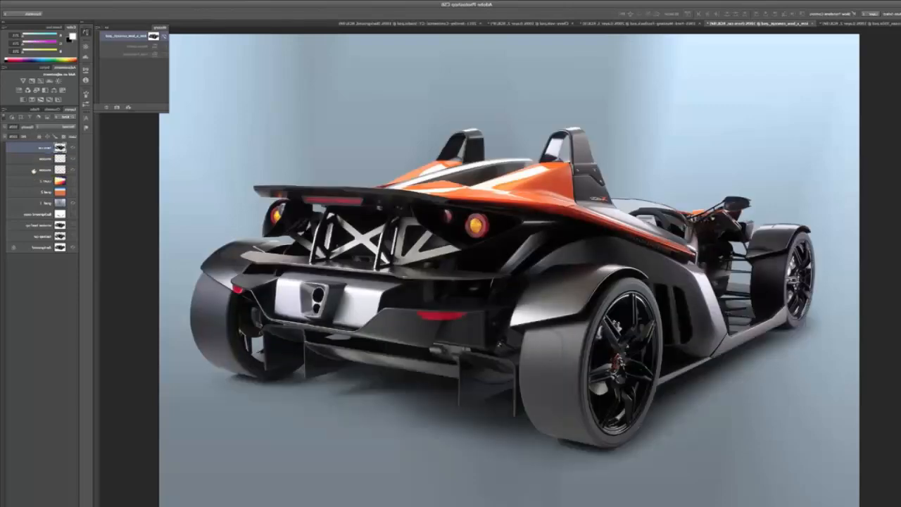
Merge the orange sports car, window and shadow layers, and show the blue-and-orange gradient and the multicolour background behind them.
left_click(33, 170, "shift")
left_click(4, 110)
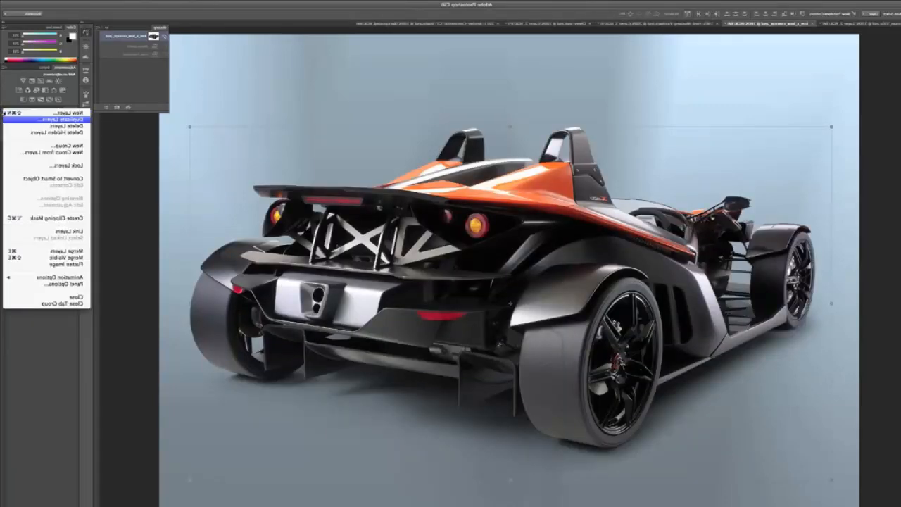
left_click(40, 251)
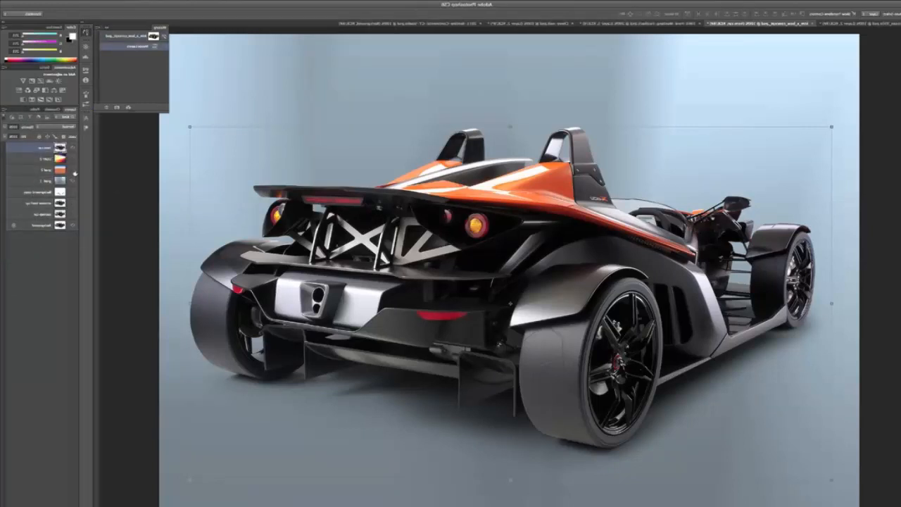
left_click(73, 172)
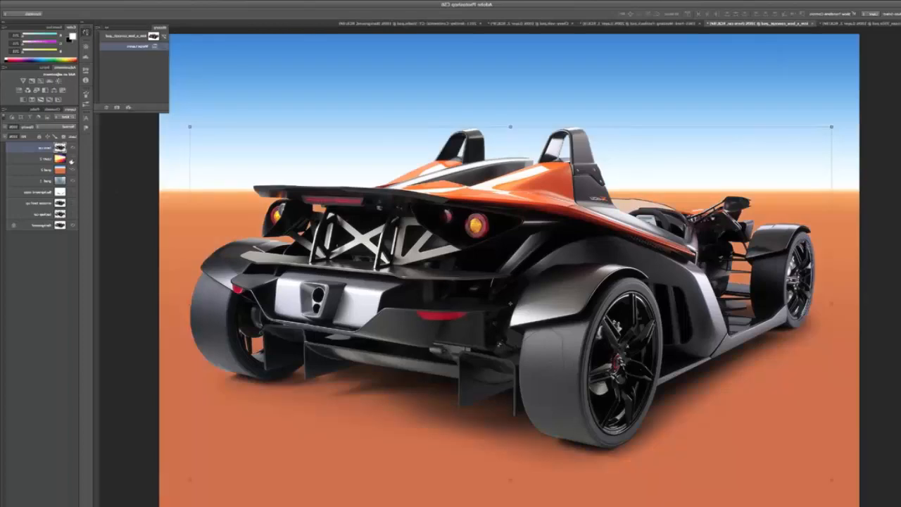
left_click(71, 160)
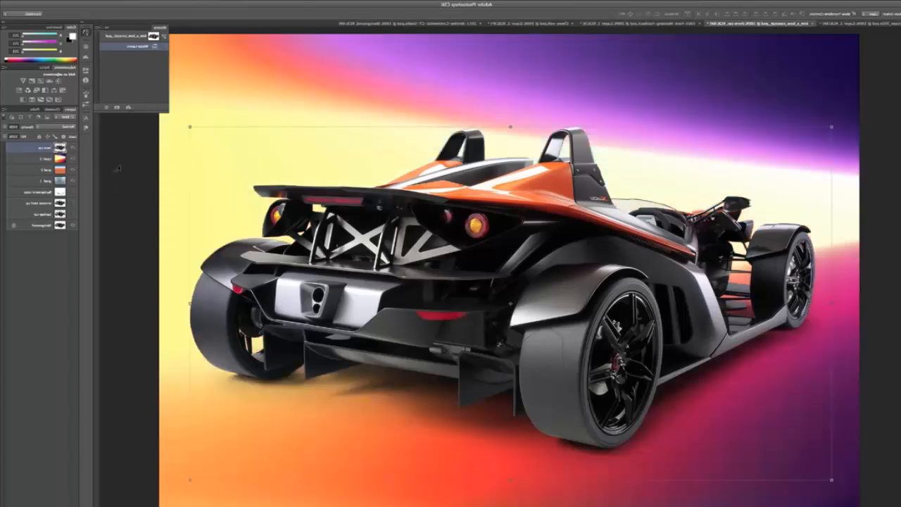
Scale the merged orange sports car layer down proportionally to about three quarters of its size.
left_click(190, 127)
left_click_drag(190, 128, 337, 209)
key("Return")
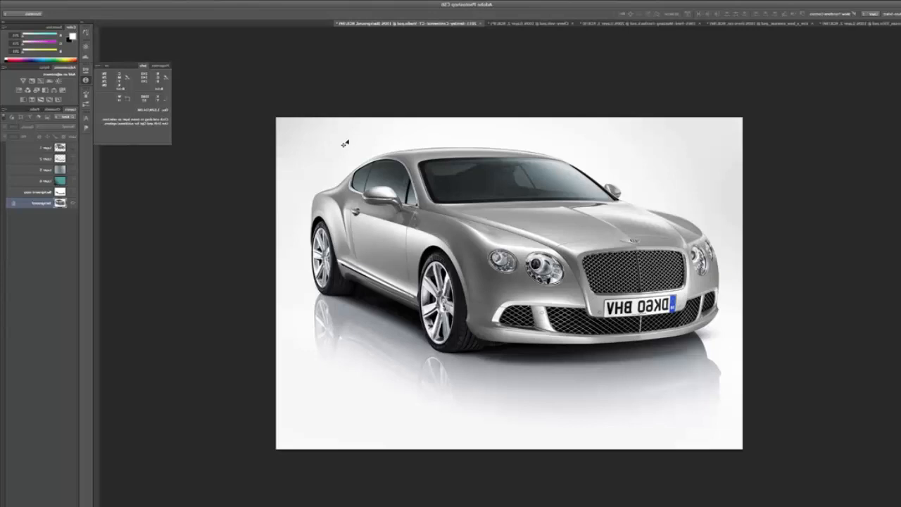
In the Bentley document, examine the car outline path and check the cutout layer with the original background hidden.
left_click(31, 110)
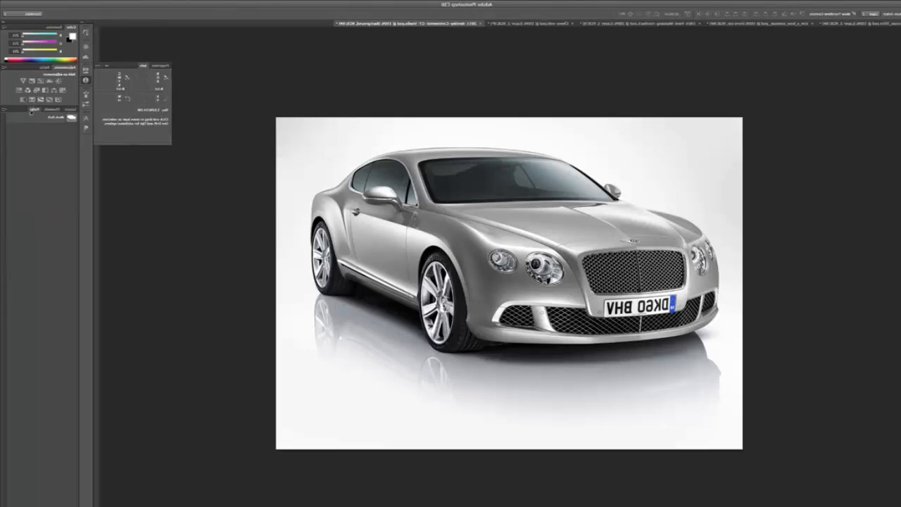
left_click(38, 120)
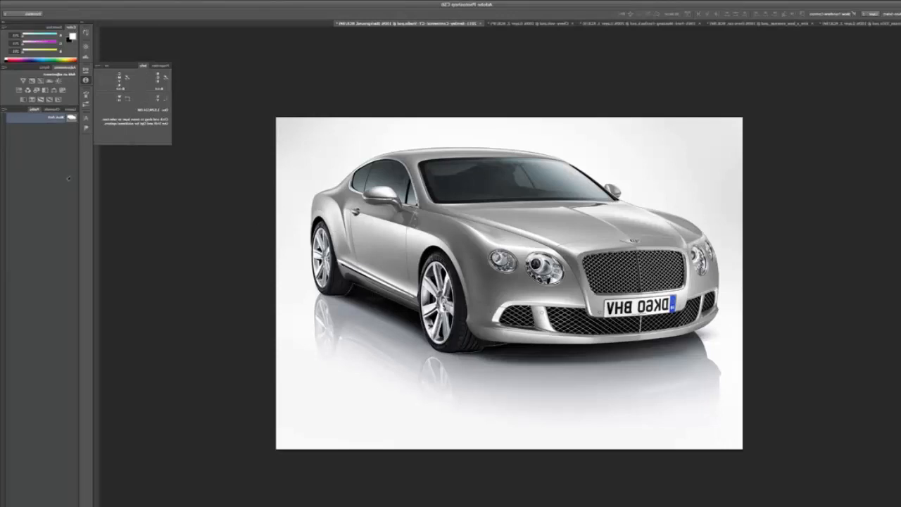
left_click(55, 167)
left_click(70, 109)
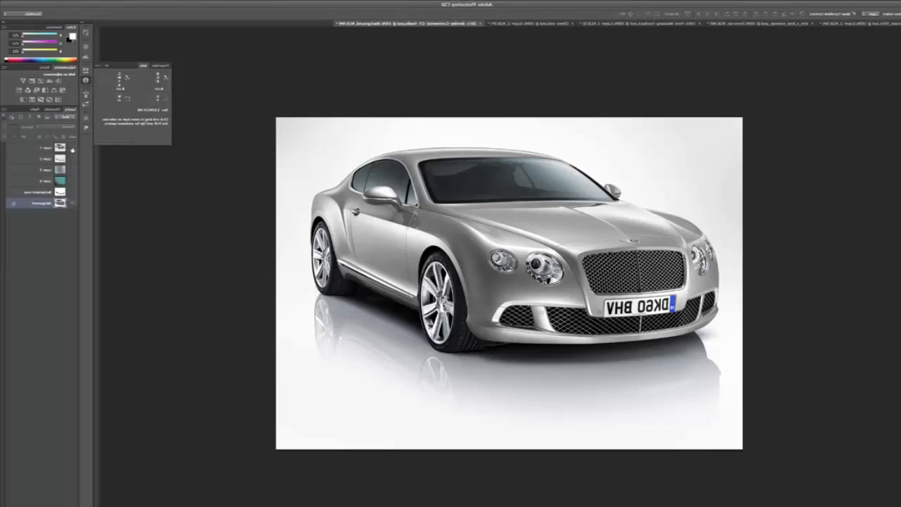
left_click(74, 150)
left_click(74, 204)
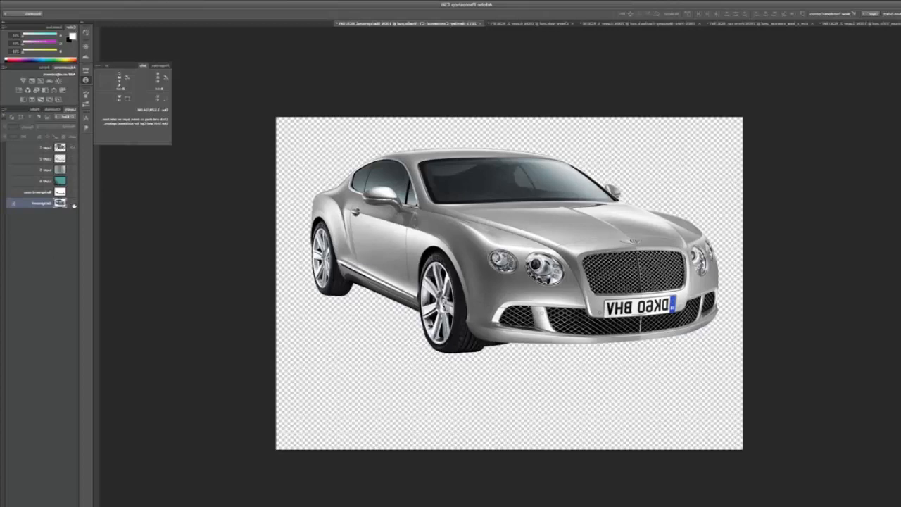
left_click(73, 204)
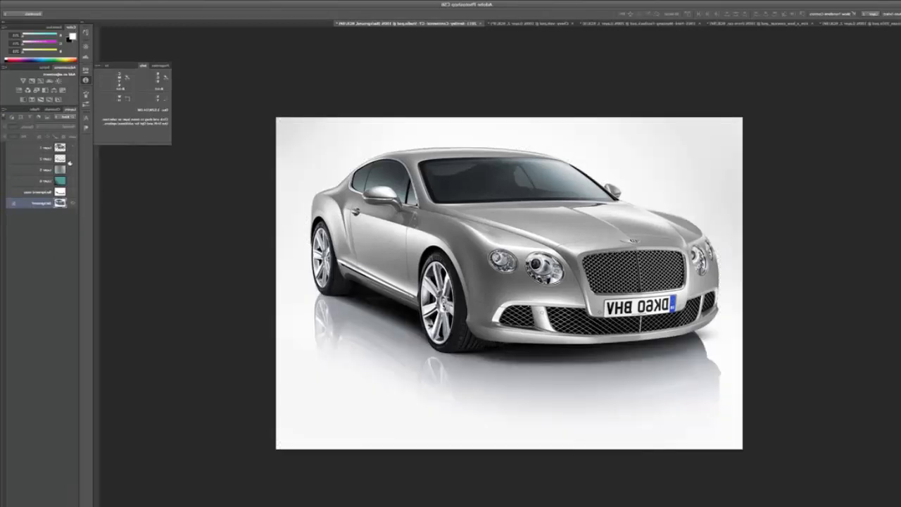
Show the Background copy layer with the isolated shadow and reflection, inspect its alpha channel, and return to the RGB composite.
left_click(73, 192)
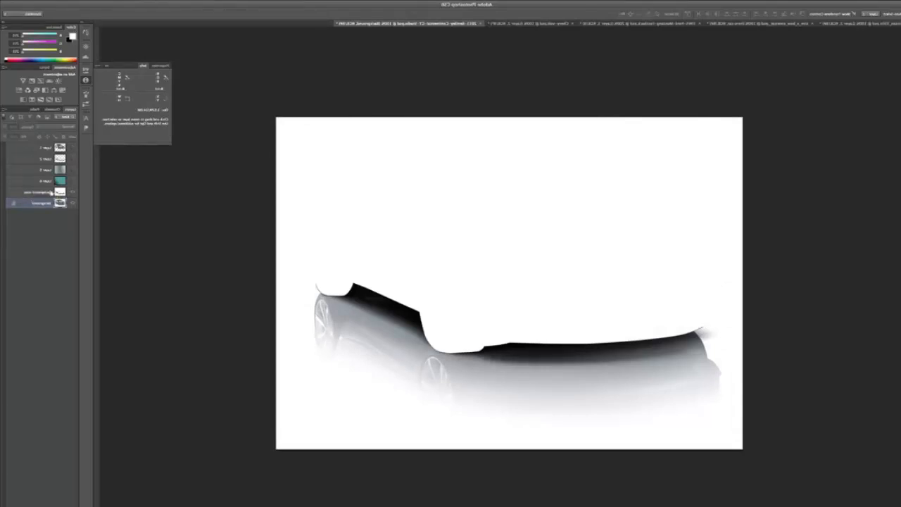
left_click(50, 111)
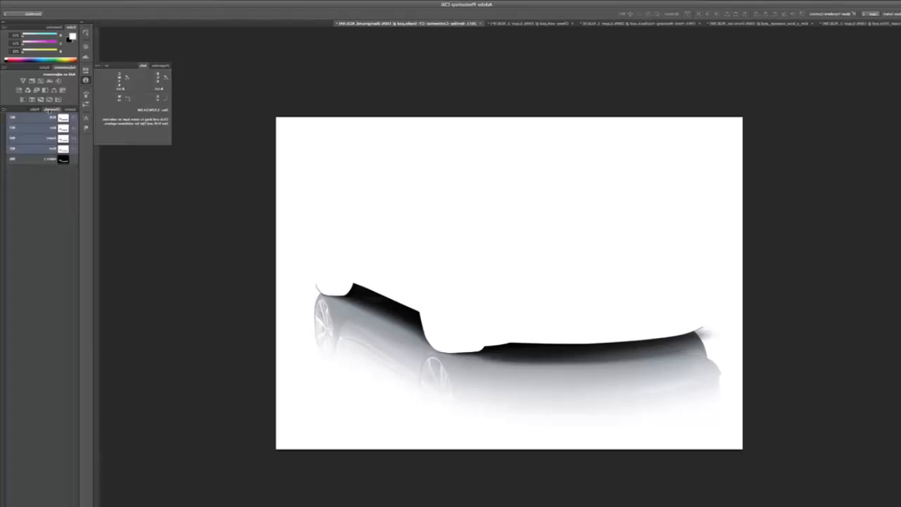
left_click(36, 161)
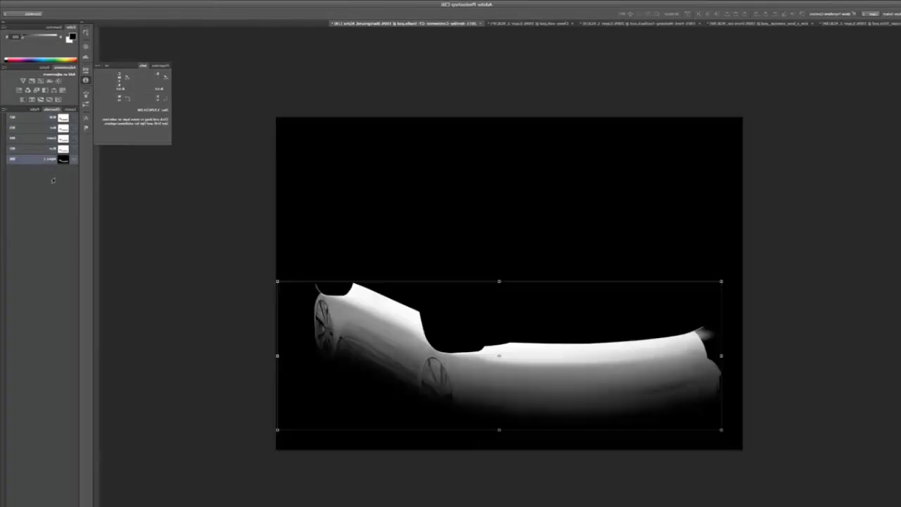
left_click(34, 120)
left_click(69, 109)
Show the extracted Bentley shadow and car layers without the white backgrounds, and place the teal and blue-grey gradients behind them.
left_click(72, 158)
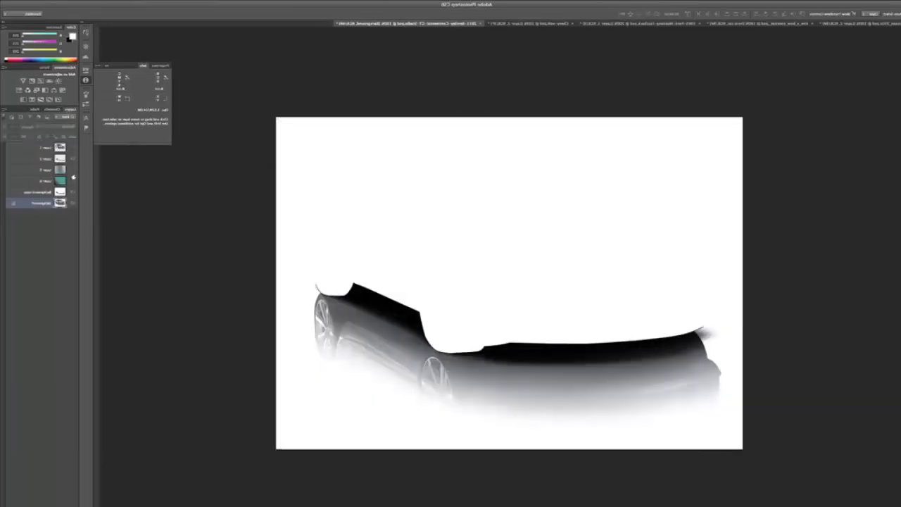
left_click_drag(73, 193, 71, 210)
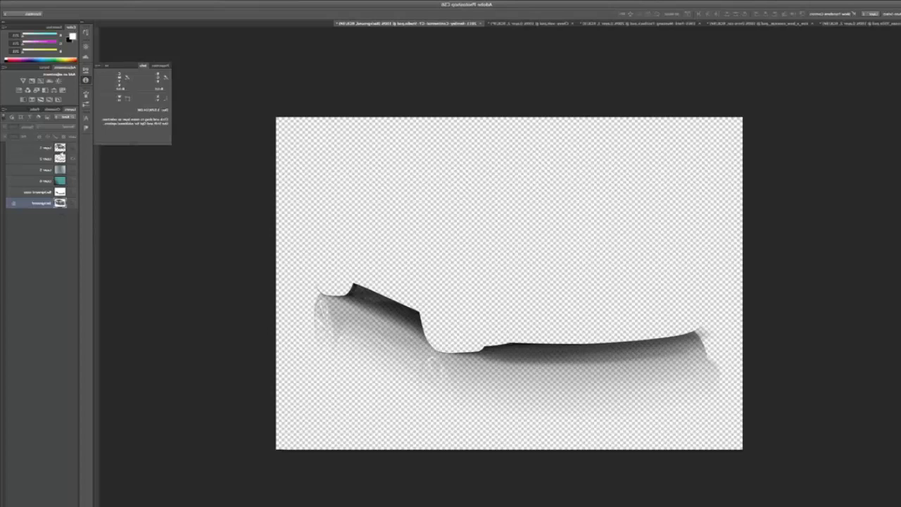
left_click(71, 148)
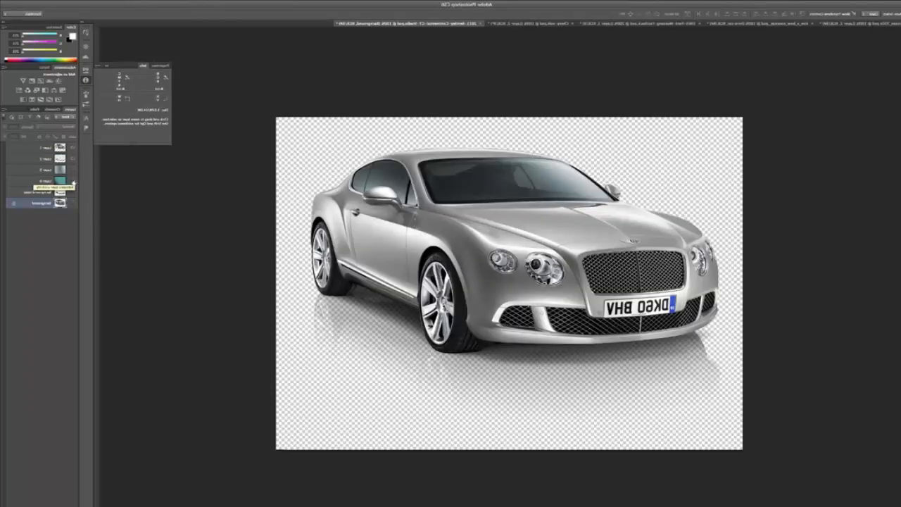
left_click(73, 182)
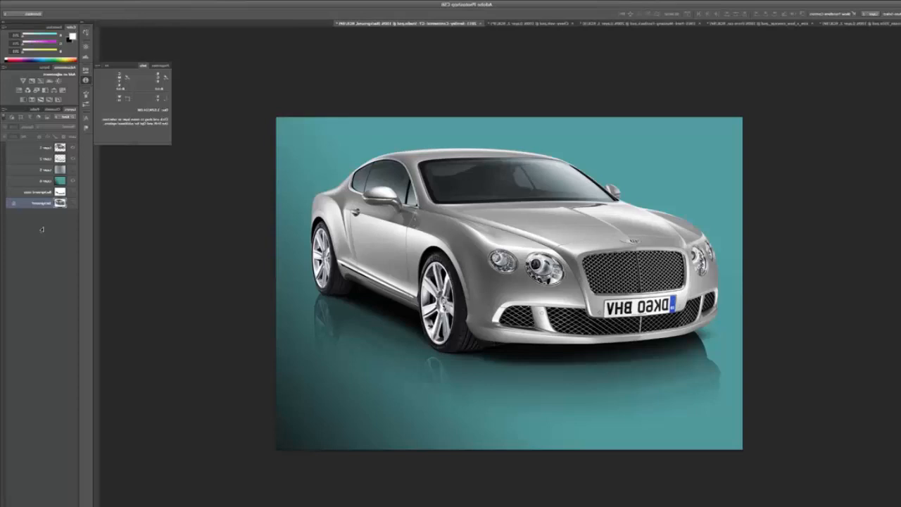
left_click(72, 170)
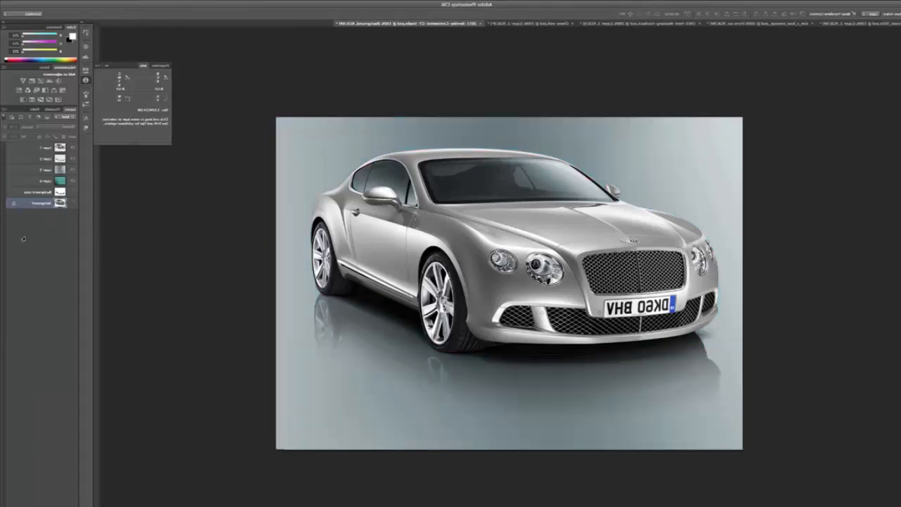
Merge the Bentley cutout layer with its shadow and reflection layer.
left_click(21, 159)
left_click(24, 147, "shift")
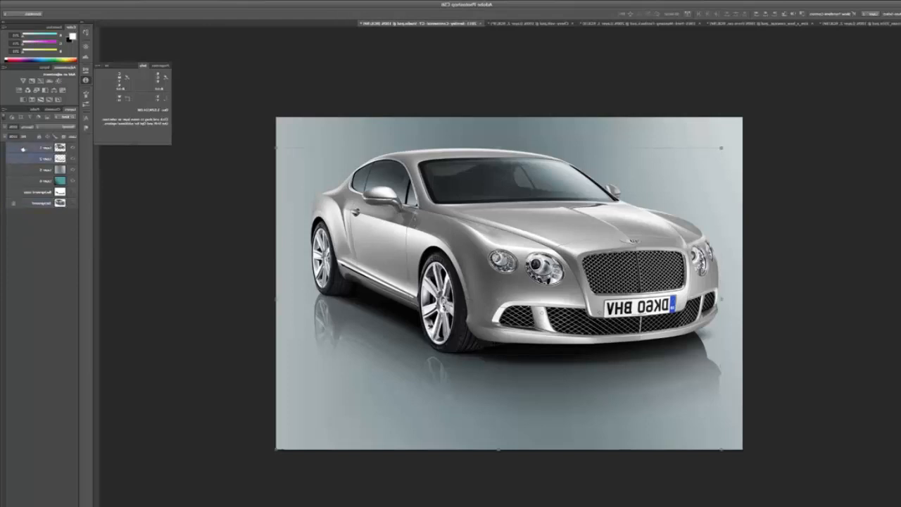
left_click(4, 110)
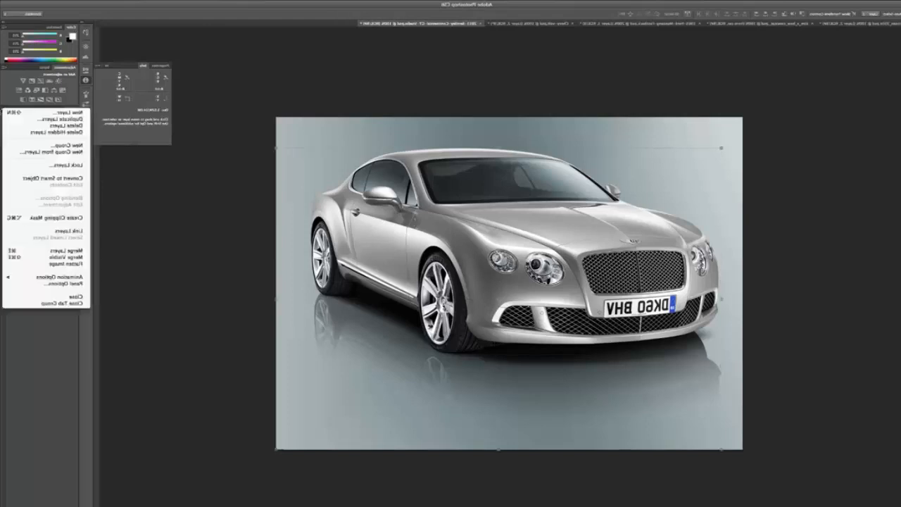
left_click(23, 252)
Scale the merged Bentley down to about 58% and move it to the lower left of the canvas.
left_click_drag(576, 227, 528, 234)
left_click_drag(259, 162, 354, 227)
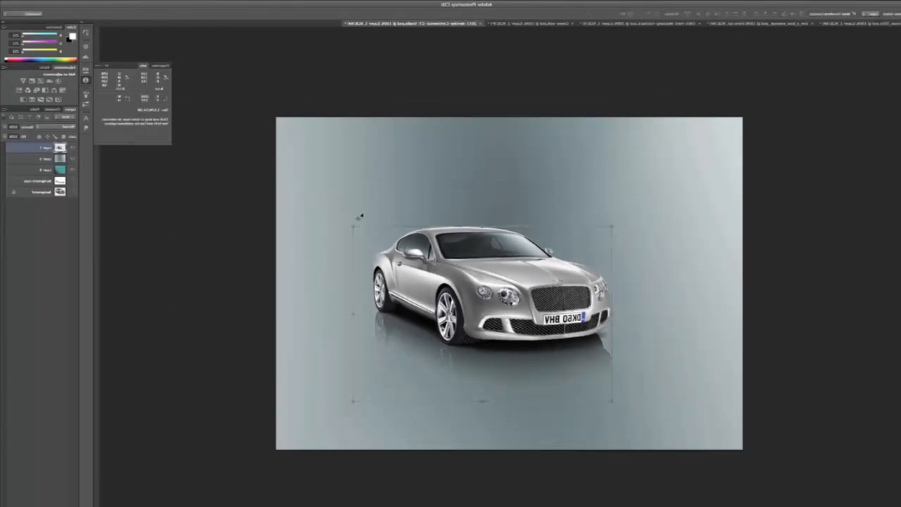
left_click_drag(460, 283, 374, 376)
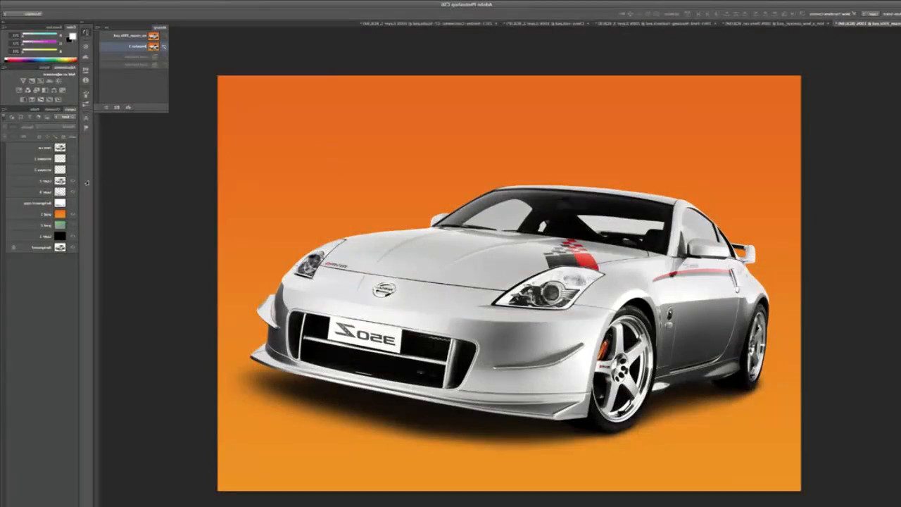
In the Nissan 350Z document, hide the car, shadow and gradient layers and examine window paths Path 1 to Path 7 over black.
left_click(73, 191)
left_click(73, 214)
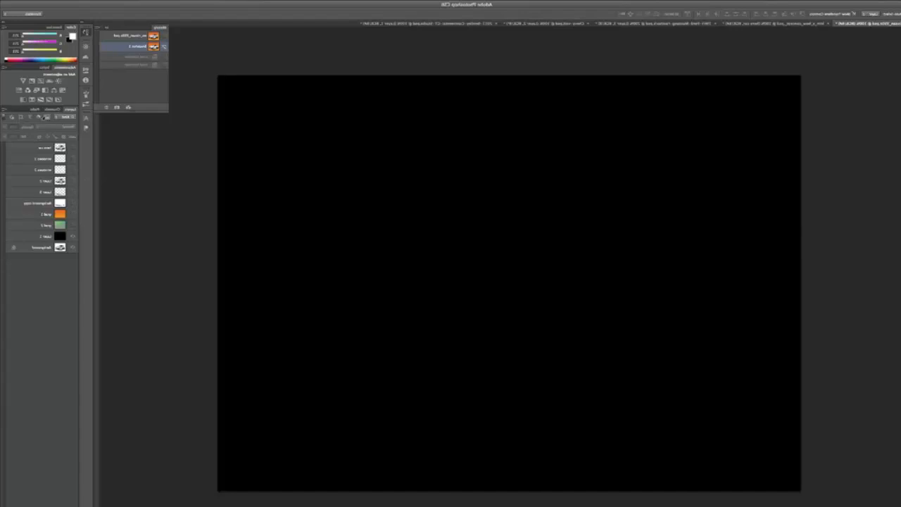
left_click(34, 111)
left_click(50, 140)
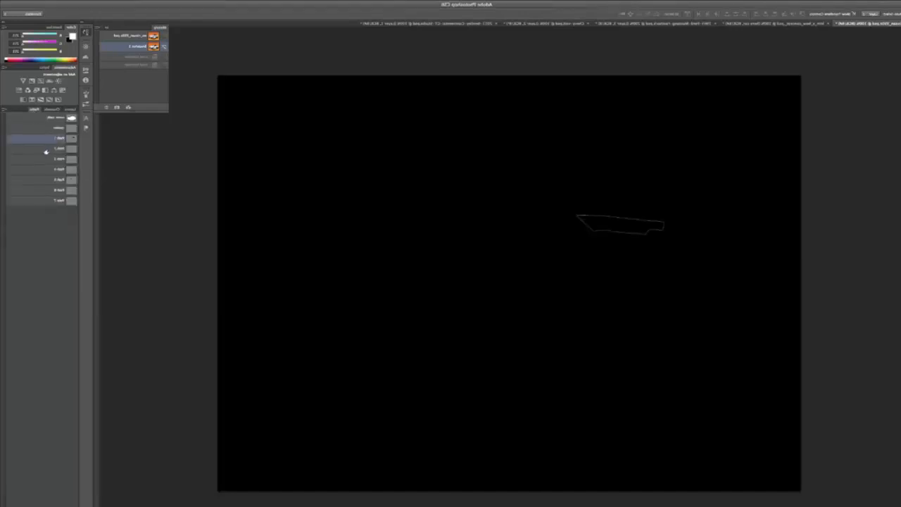
left_click(46, 151)
left_click(45, 160)
left_click(43, 171)
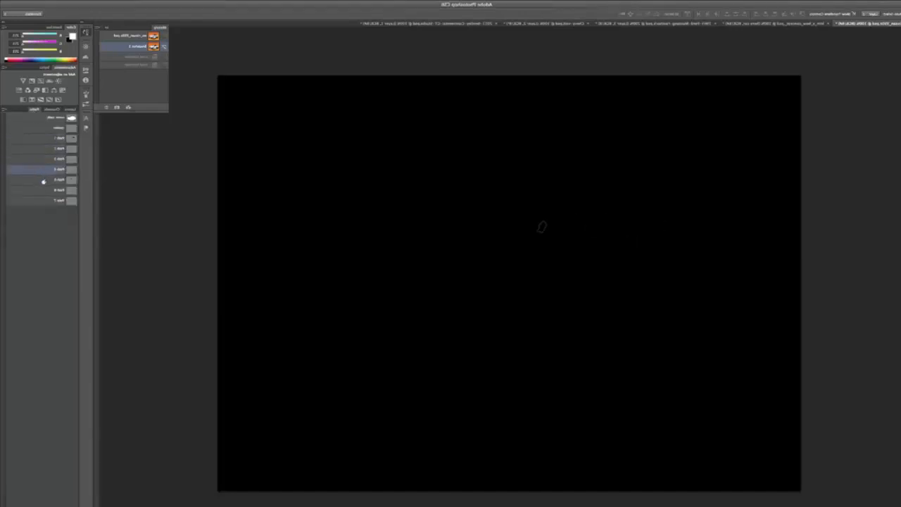
left_click(43, 181)
left_click(42, 190)
left_click(41, 200)
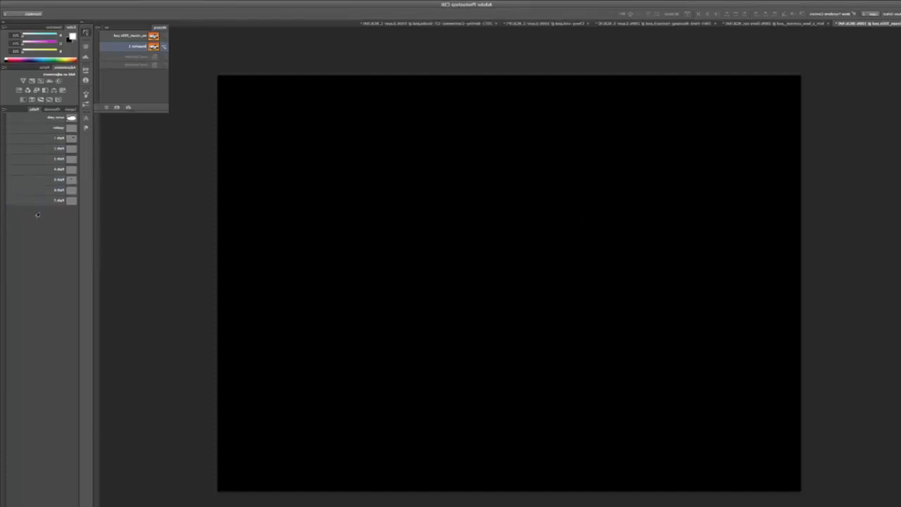
Inspect the two window alpha channels of the Nissan and return to the RGB composite and the layers.
left_click(51, 109)
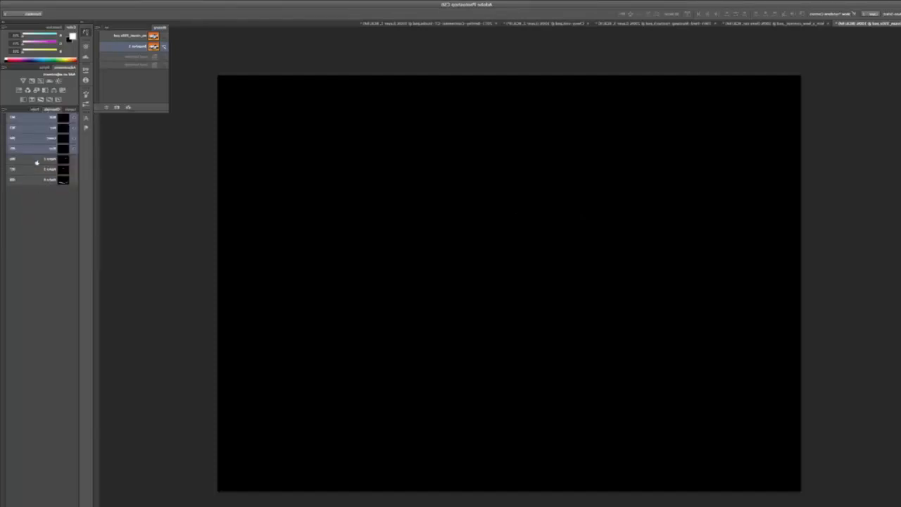
left_click(37, 160)
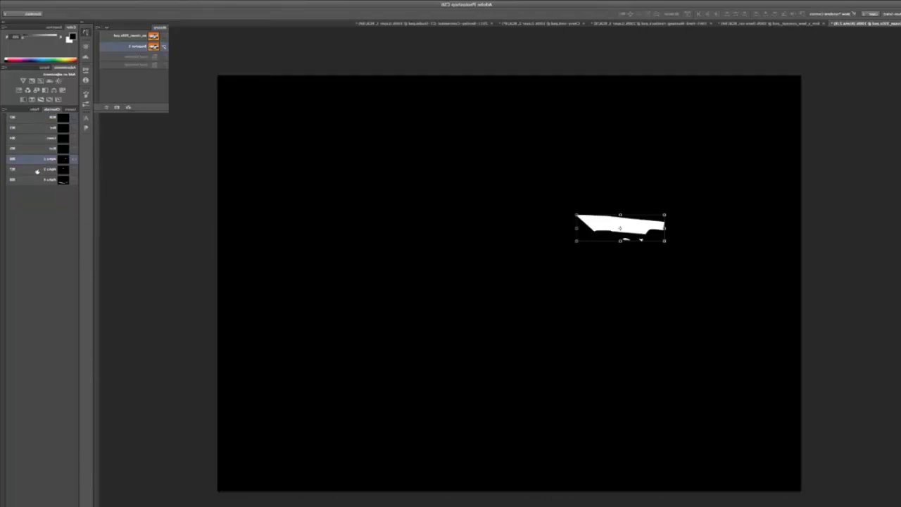
left_click(37, 171)
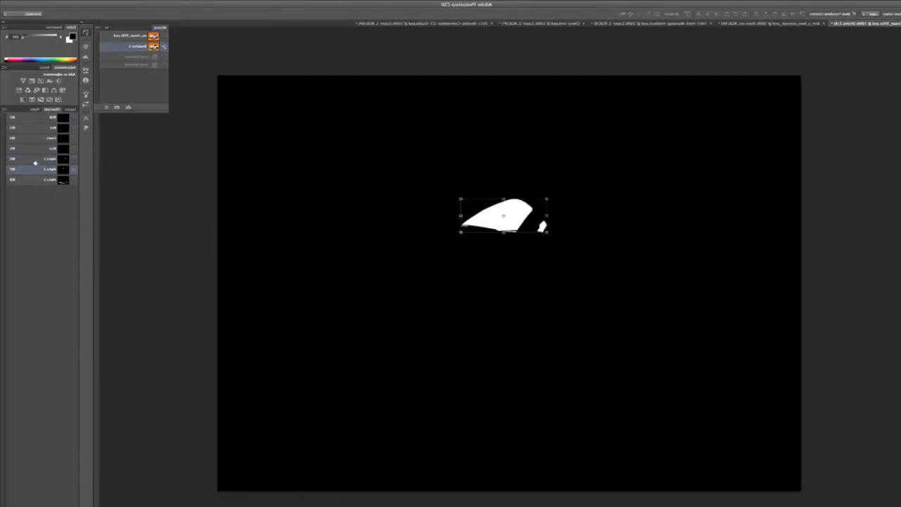
left_click(35, 161)
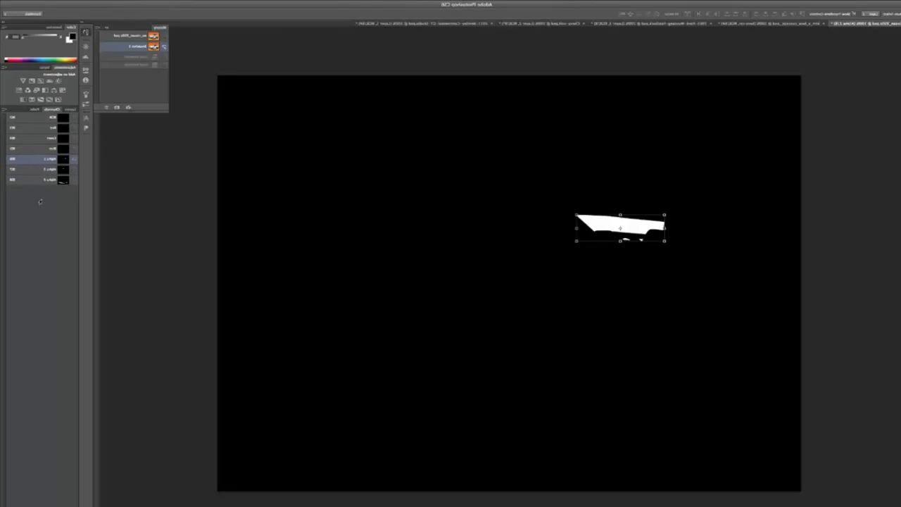
left_click(30, 118)
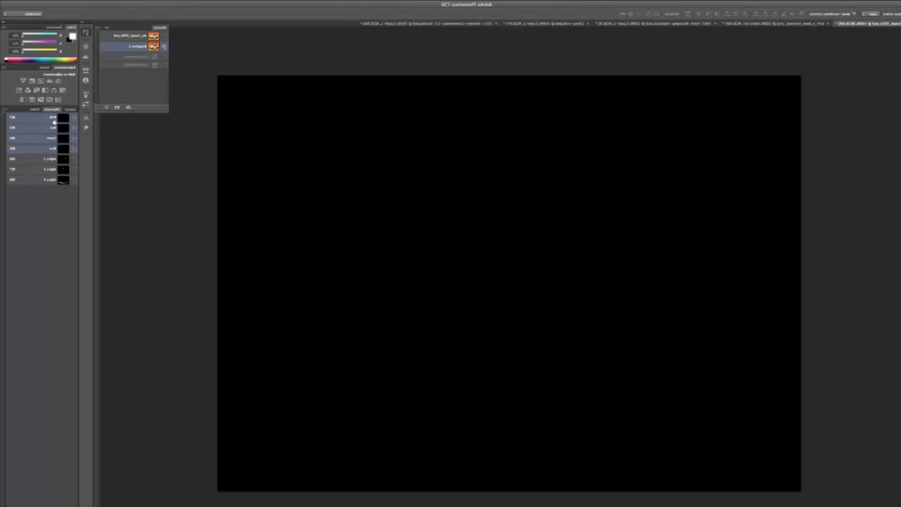
left_click(65, 110)
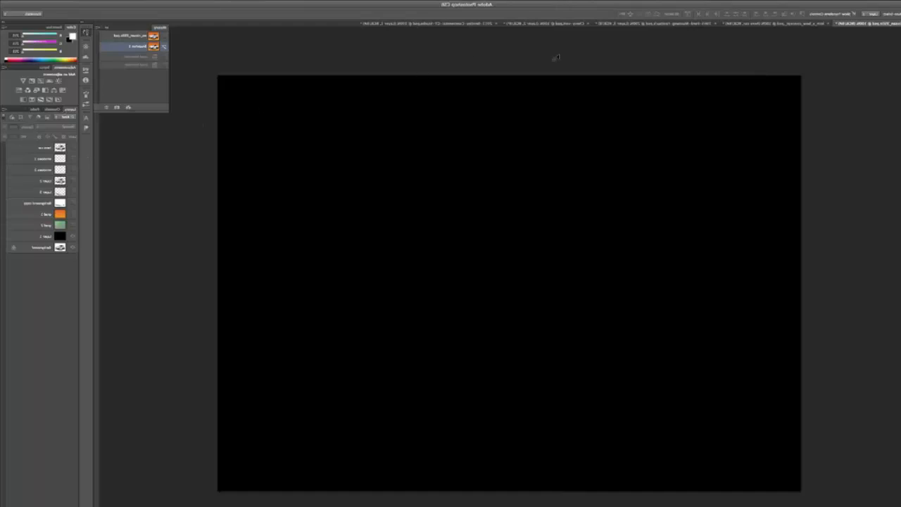
Load one window alpha channel as a selection and add the other window alpha channel to it.
left_click(780, 0)
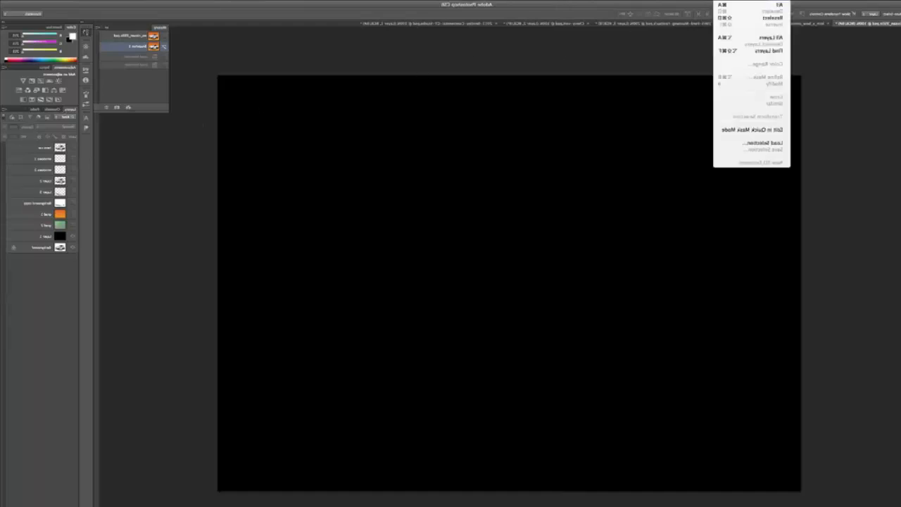
left_click(750, 142)
left_click(397, 230)
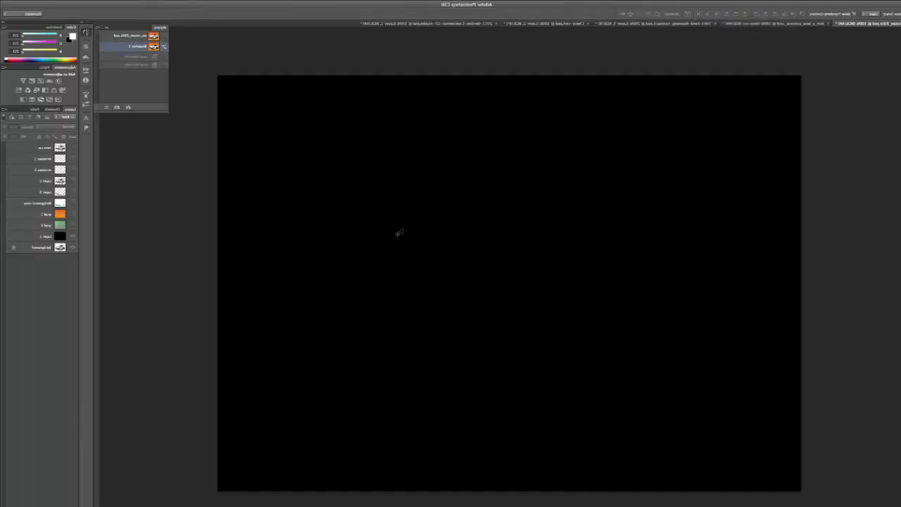
left_click(780, 1)
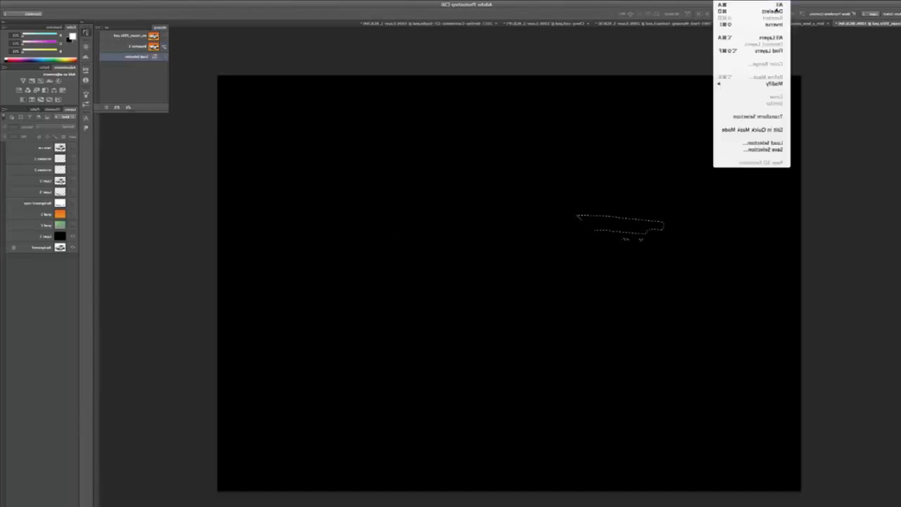
left_click(753, 142)
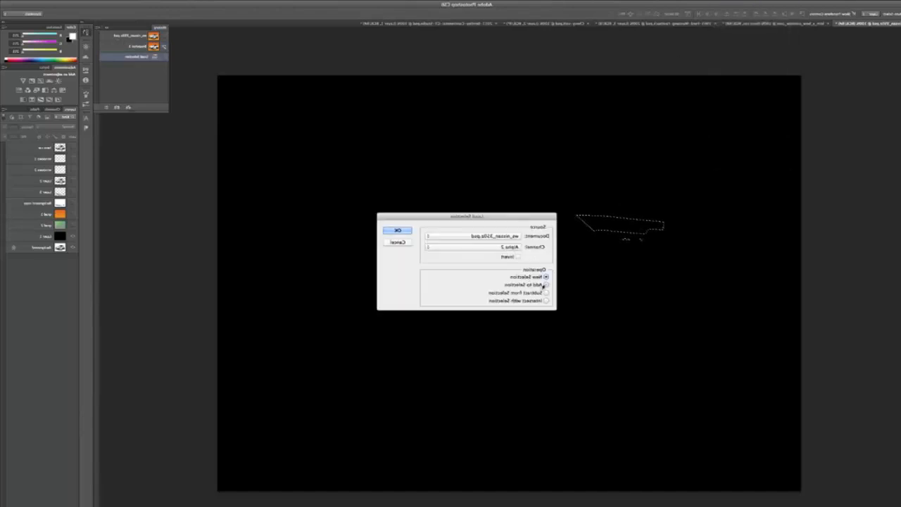
left_click(546, 284)
left_click(485, 248)
left_click(484, 253)
left_click(398, 230)
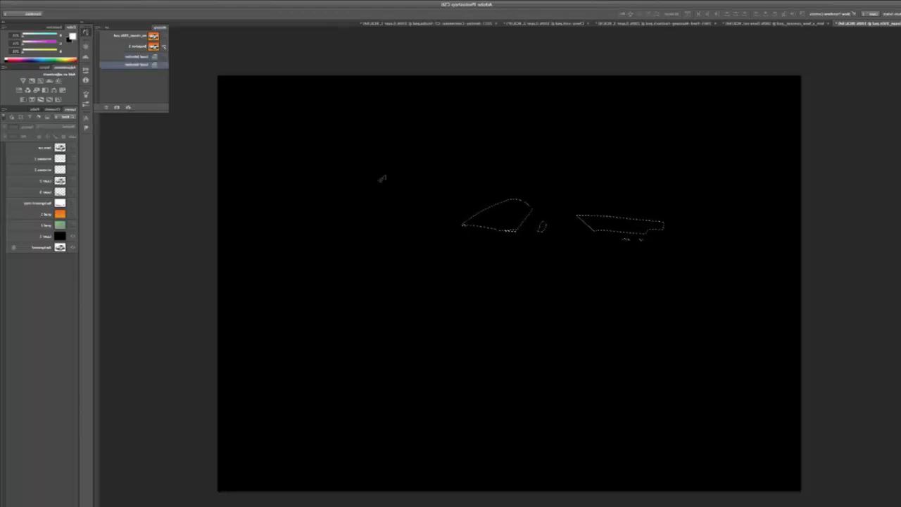
Compare the car layer with opaque windows against the selection, then hide it and show the top car layer with windows cut out.
left_click(71, 181)
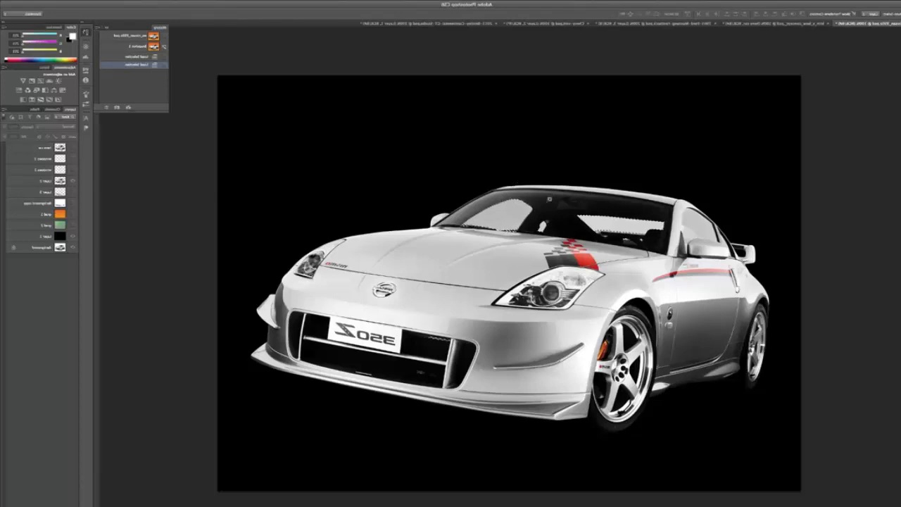
scroll(549, 199, "up", 5)
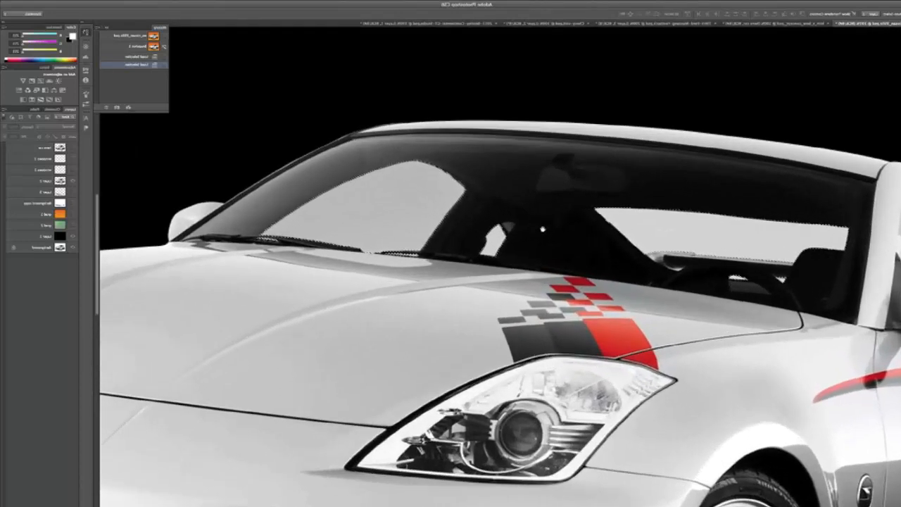
left_click_drag(543, 229, 507, 202)
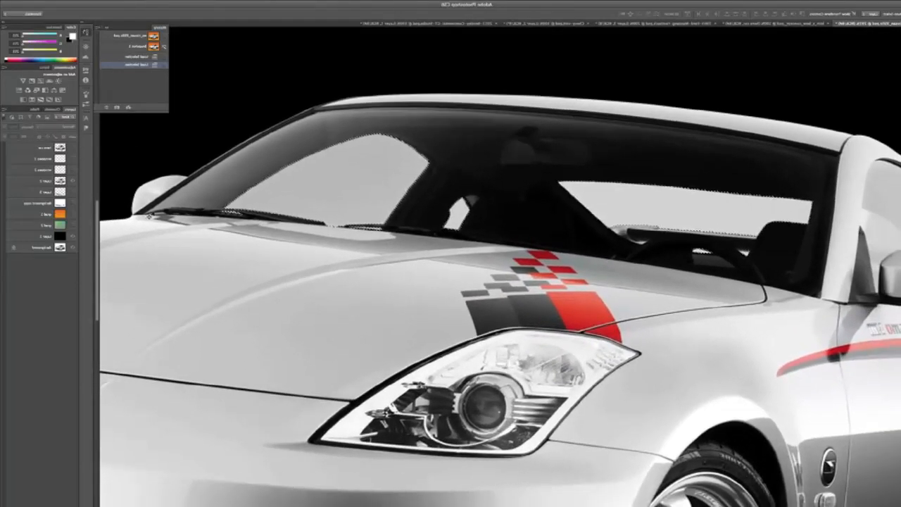
left_click(39, 181)
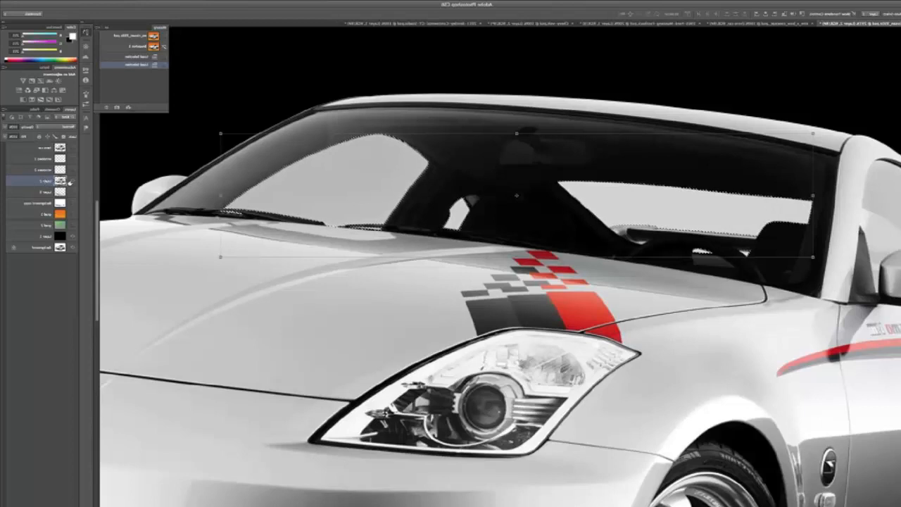
left_click(71, 182)
left_click(71, 149)
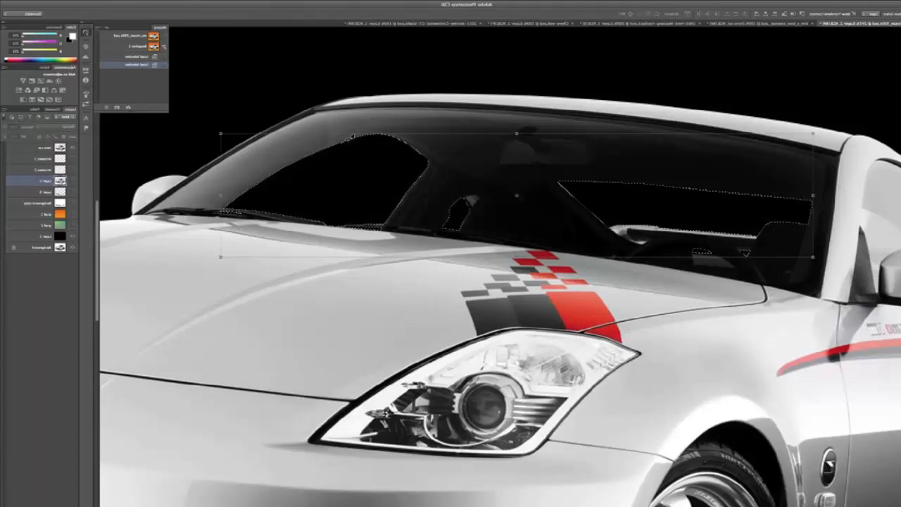
Expand the combined window selection and add a new empty layer directly below the top car layer.
left_click(777, 1)
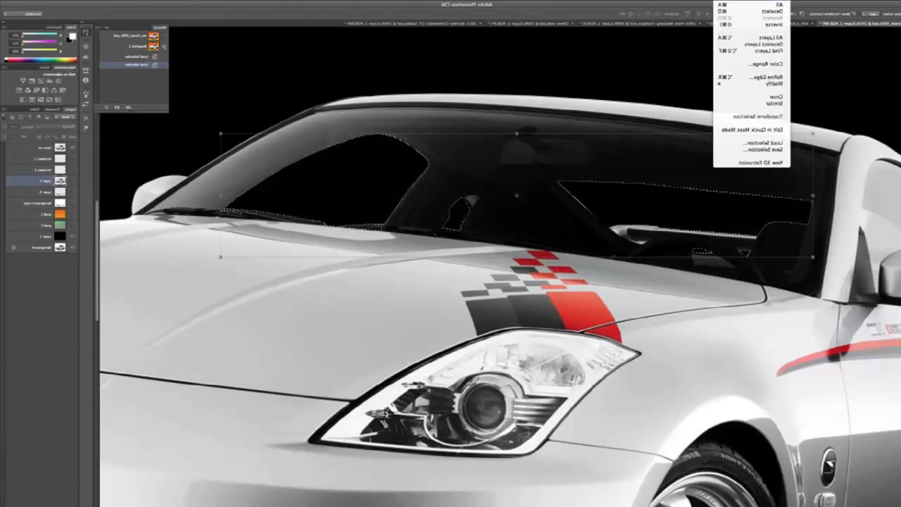
mouse_move(758, 83)
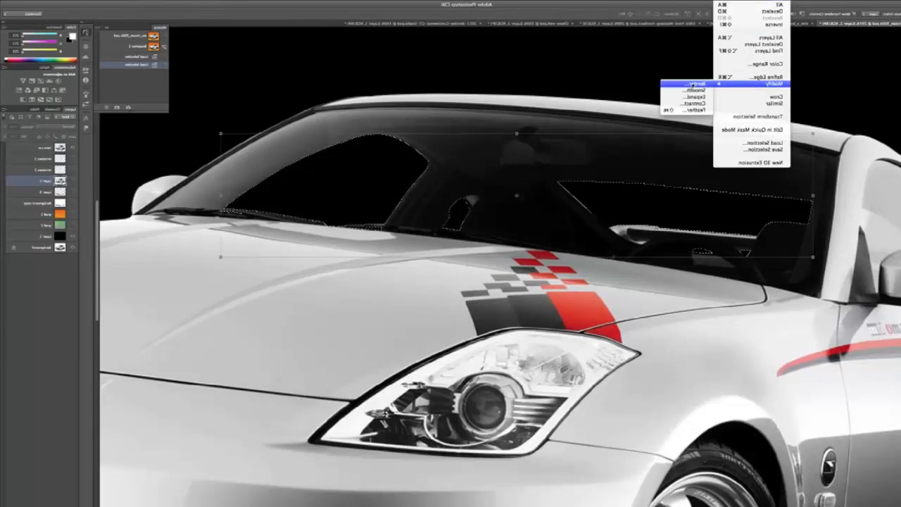
left_click(681, 100)
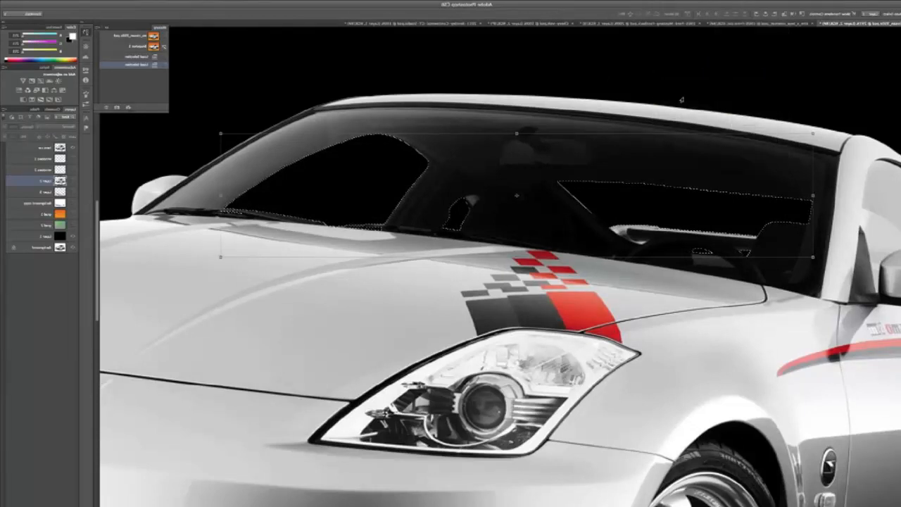
left_click(432, 261)
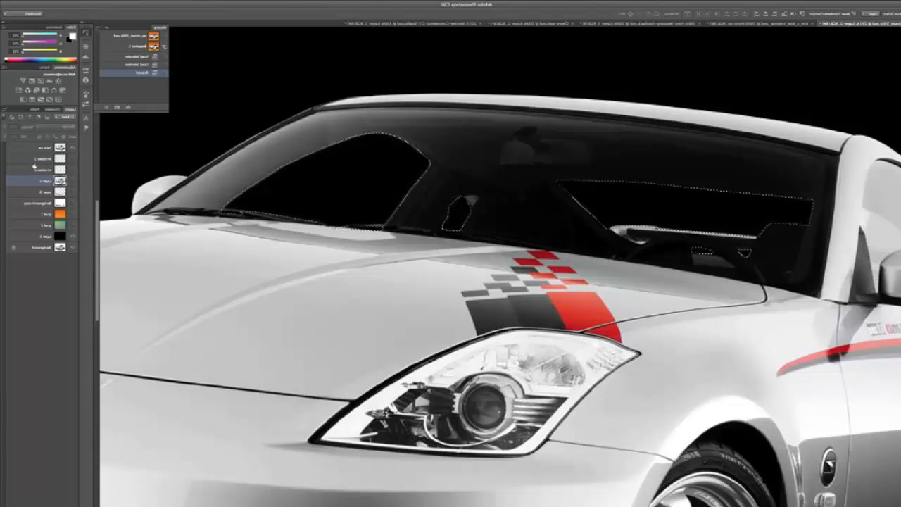
left_click(34, 159)
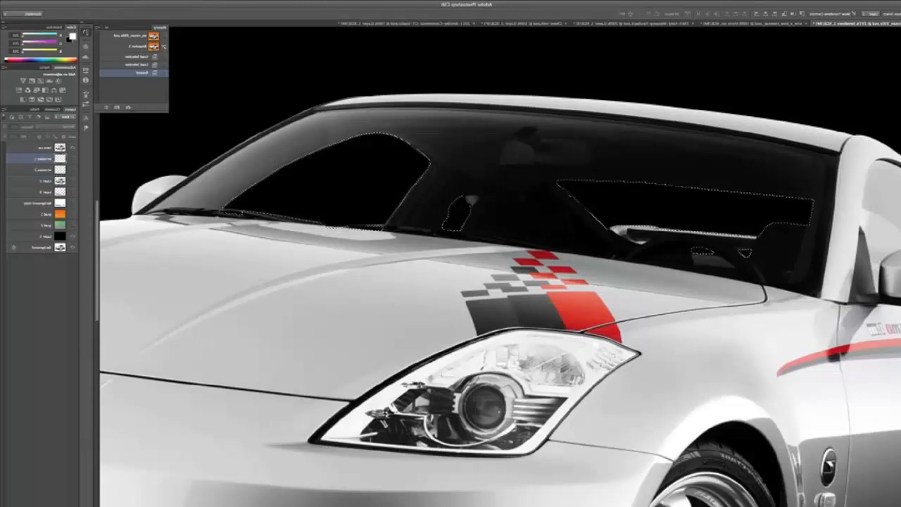
key("alt+shift+super+n")
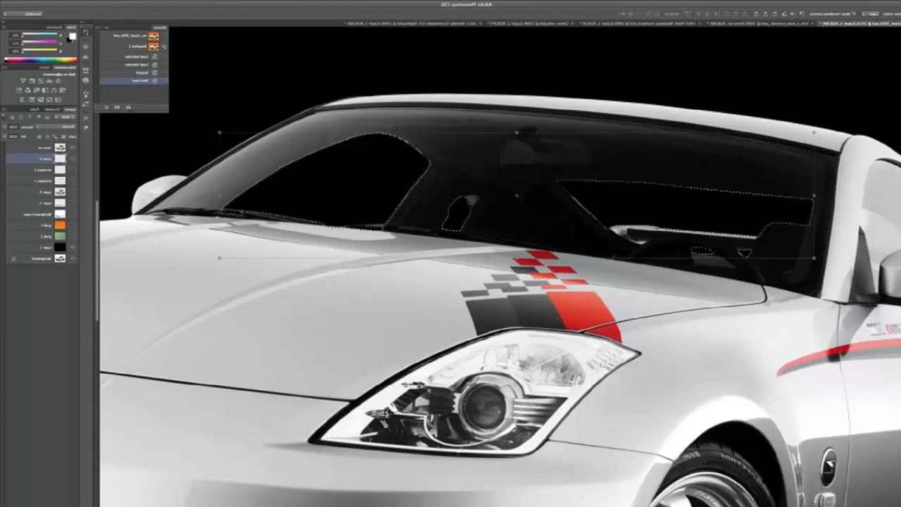
Fill the window selection on the new layer with a horizontal light grey gradient over the black layer, and deselect.
left_click(71, 248)
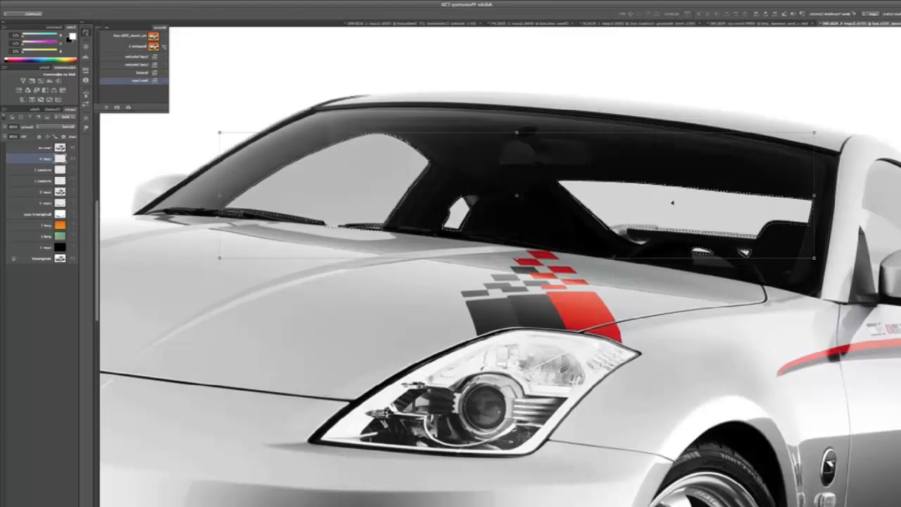
key("u")
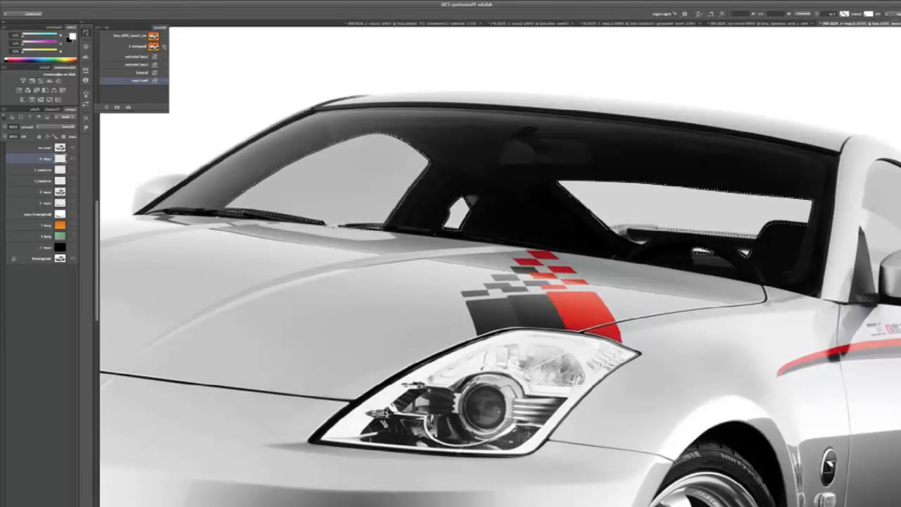
key("g")
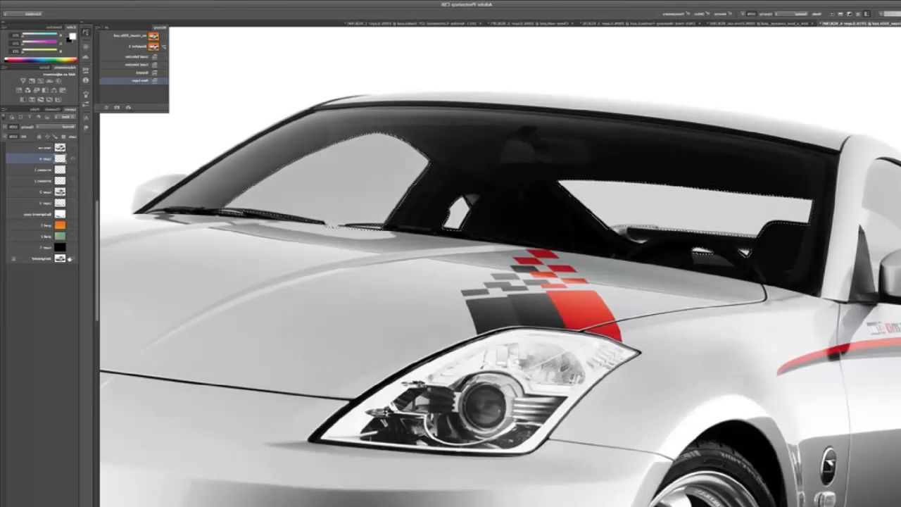
left_click(72, 258)
left_click(72, 247)
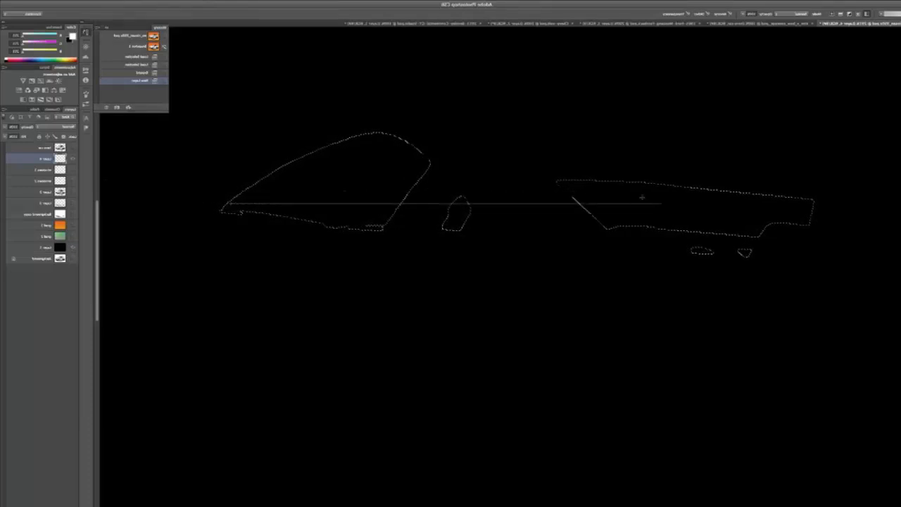
left_click_drag(809, 203, 811, 203)
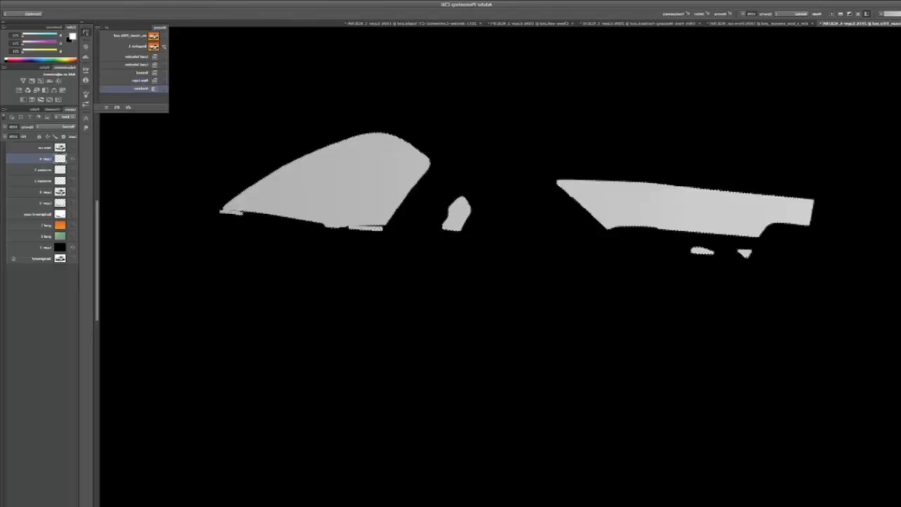
key("ctrl+d")
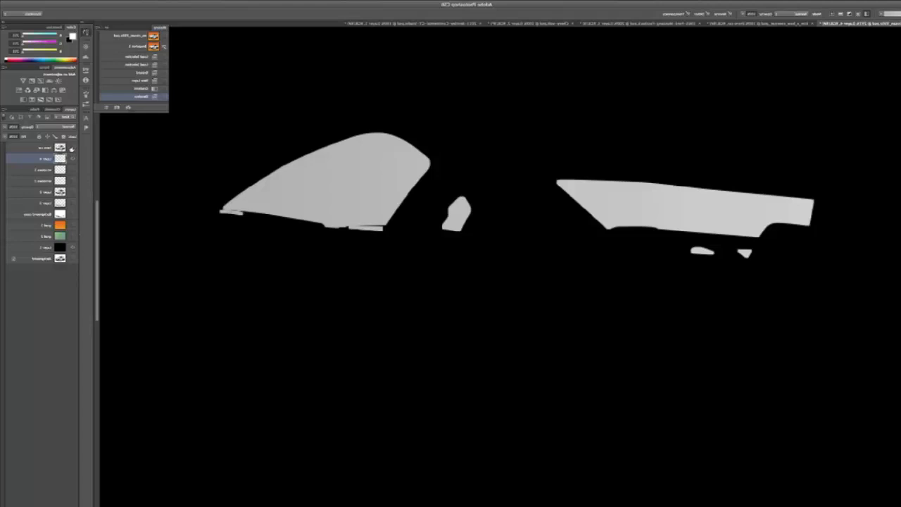
Show the cut-out car and the orange gradient background, and lower the window gradient layer's opacity so the orange shows through.
left_click(71, 149)
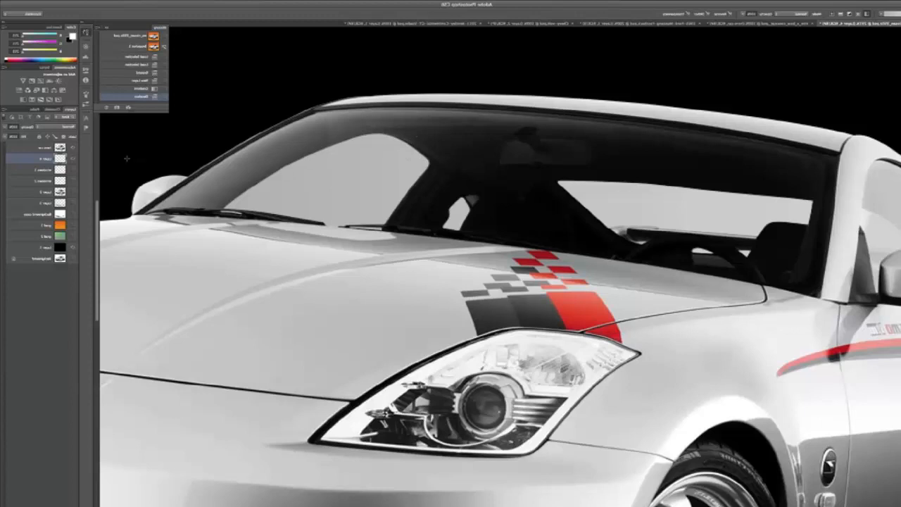
left_click(73, 227)
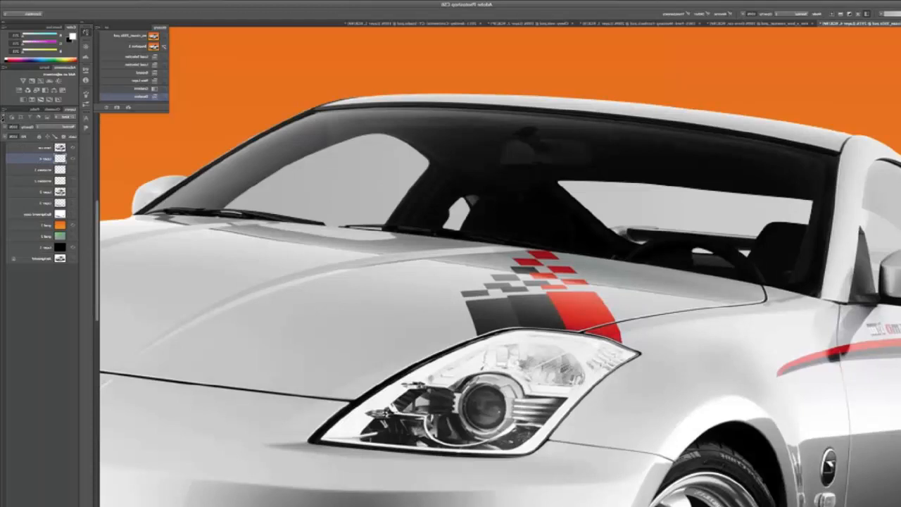
left_click(5, 128)
left_click_drag(4, 135, 16, 136)
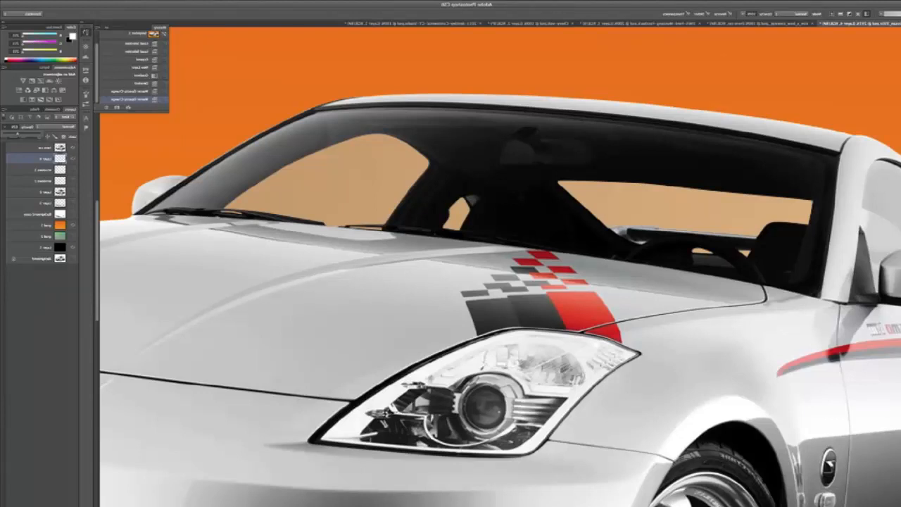
Show the ground shadow layer and merge it with the cut-out car and the semi-transparent window layer.
key("ctrl+0")
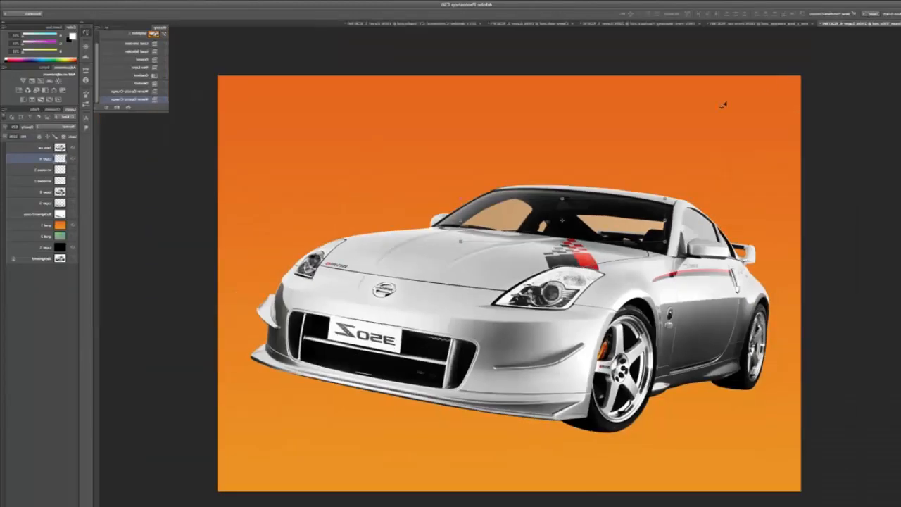
left_click(71, 203)
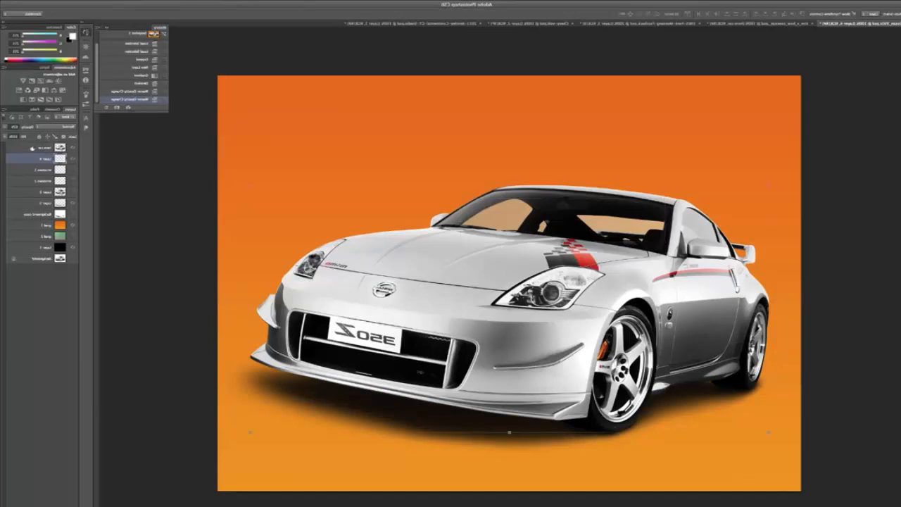
left_click(31, 149, "super")
left_click(33, 203, "super")
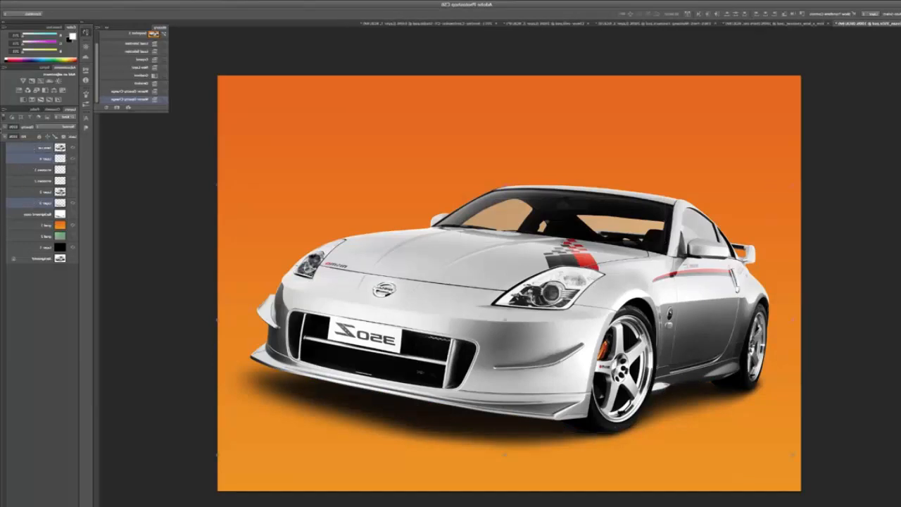
left_click(2, 111)
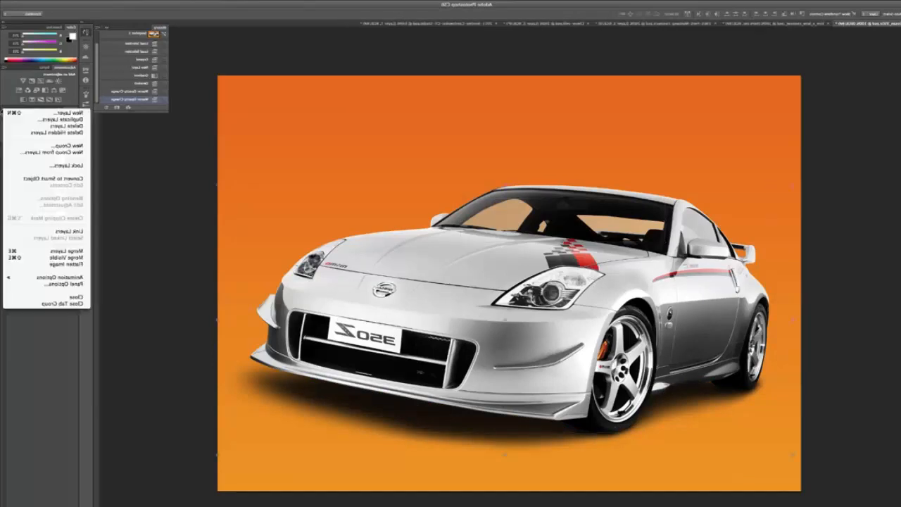
left_click(64, 251)
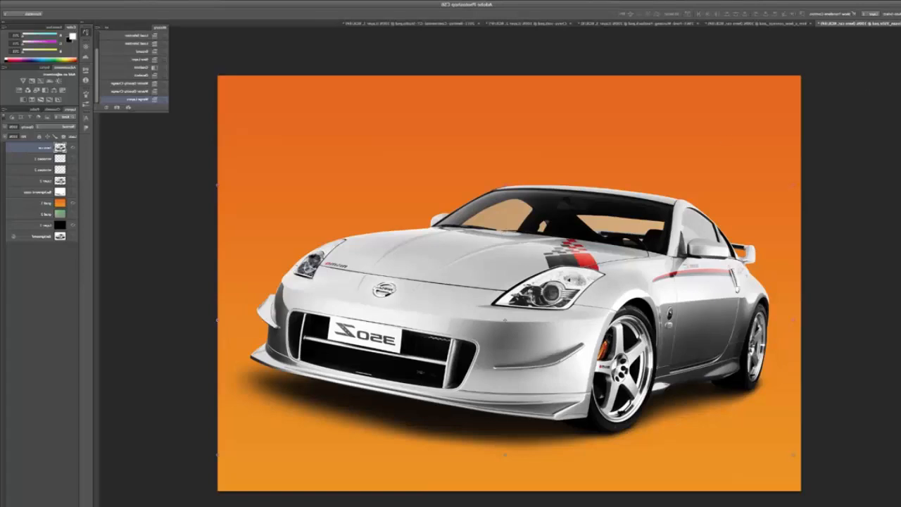
Replace the orange background with the green gradient, scale the merged Nissan down to about 63% and place it near the canvas centre.
left_click_drag(592, 280, 566, 214)
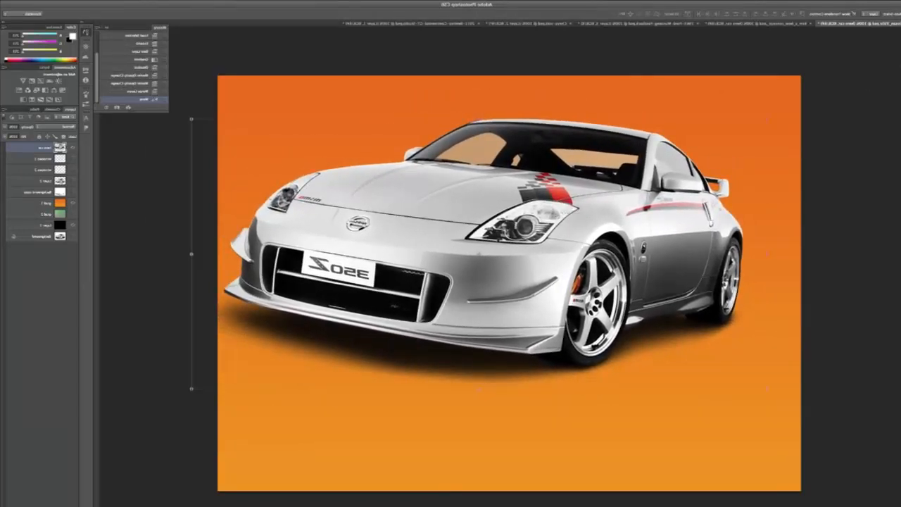
left_click(72, 205)
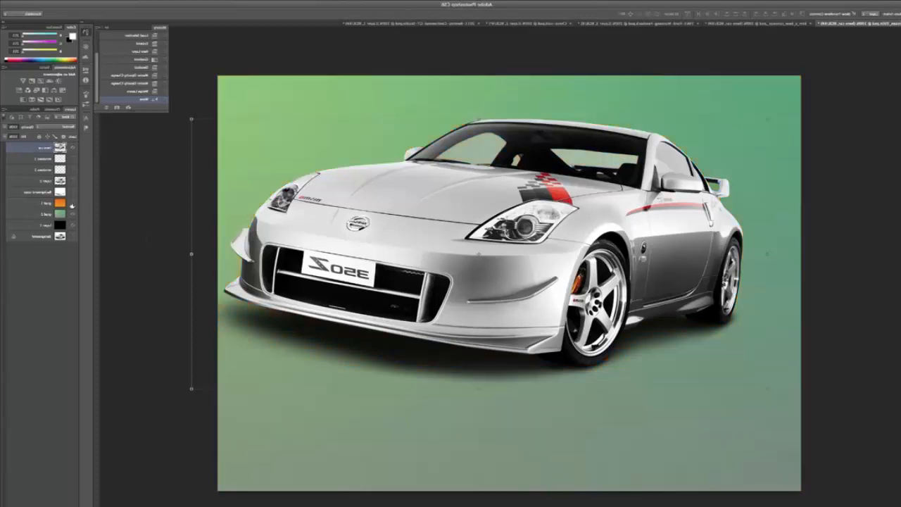
left_click_drag(191, 119, 297, 164)
left_click_drag(469, 218, 464, 266)
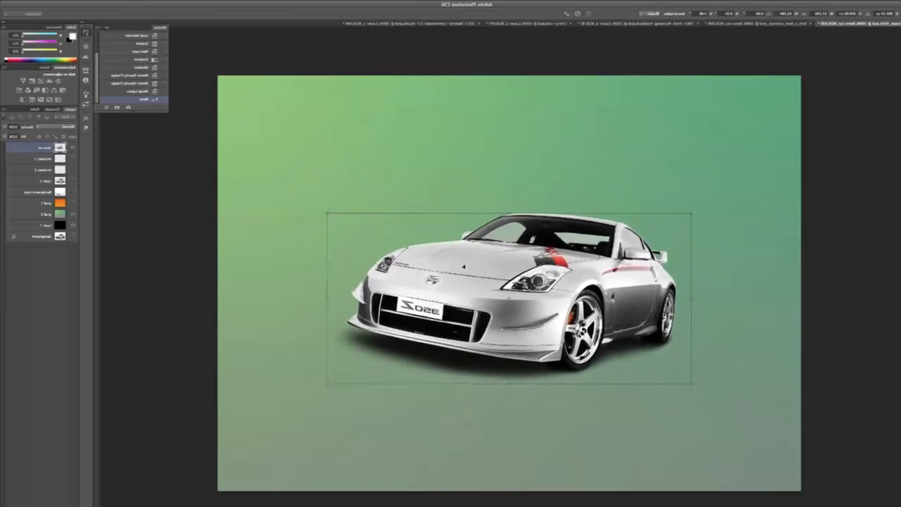
key("Return")
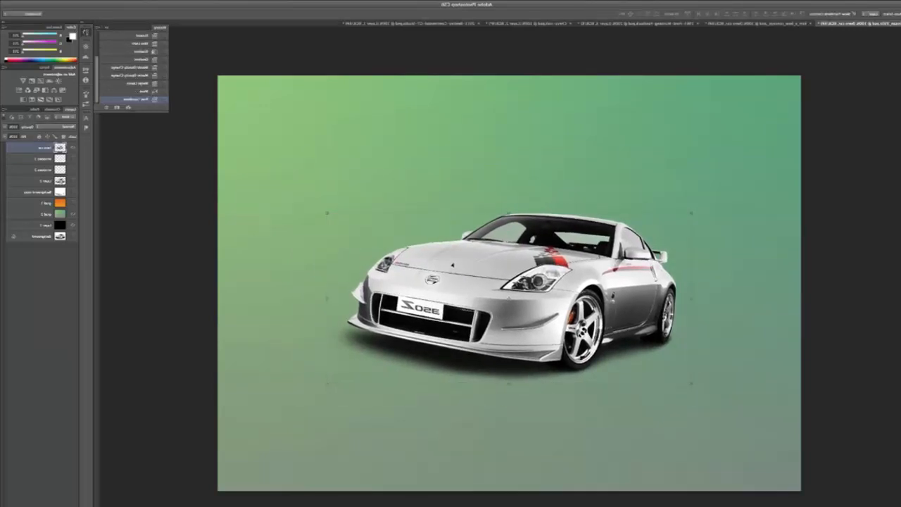